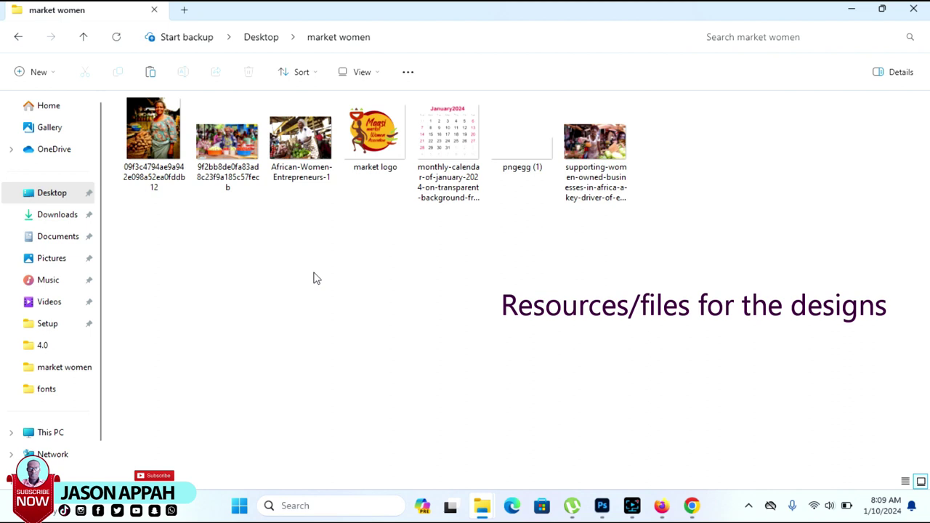
click(429, 151)
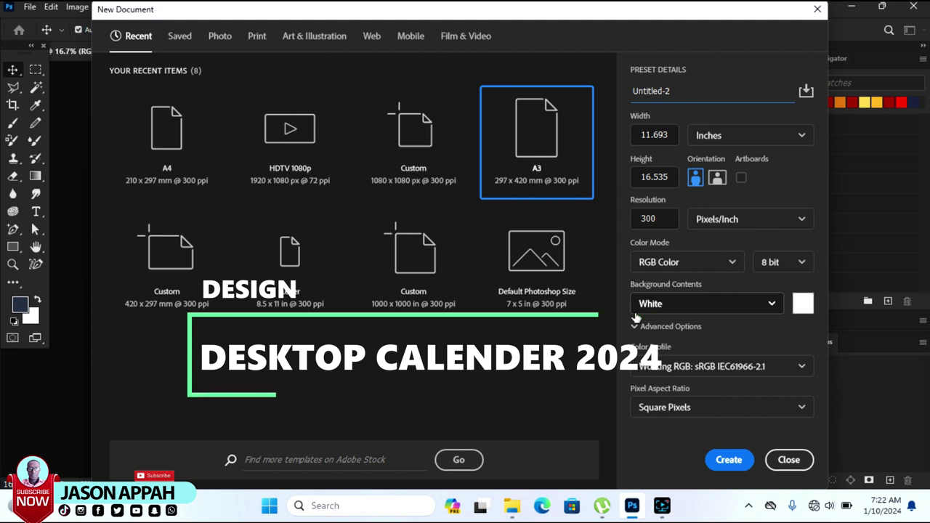
- Name the new document desktop calender and set its width to 34.72 inches
click(676, 93)
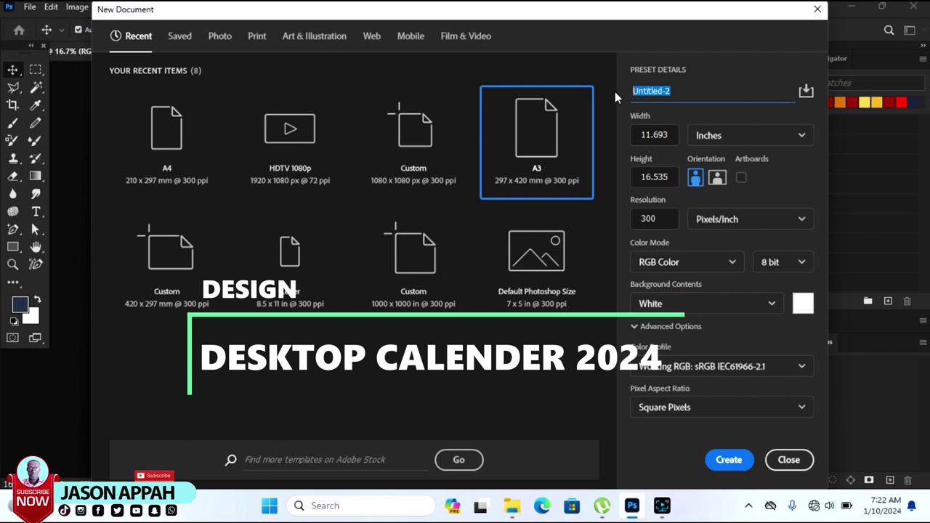
text(desktop calender)
click(672, 135)
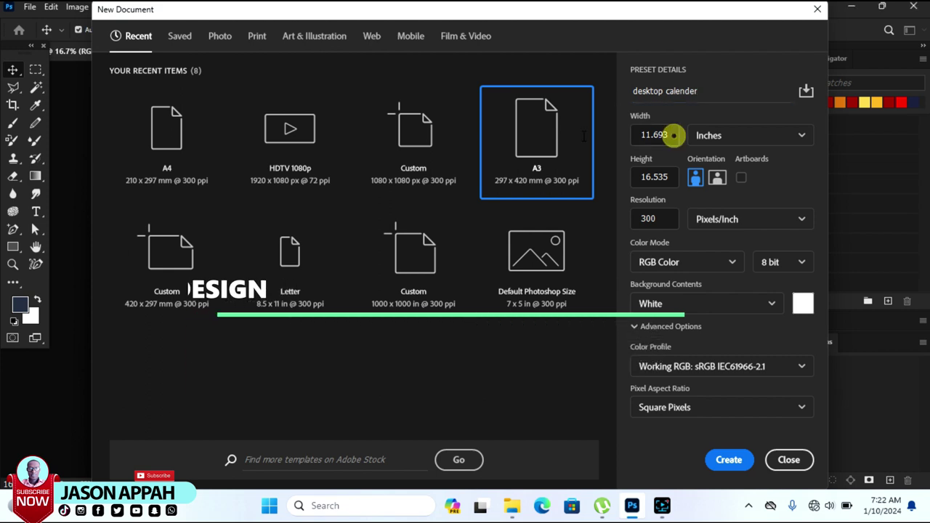
drag(665, 135, 612, 135)
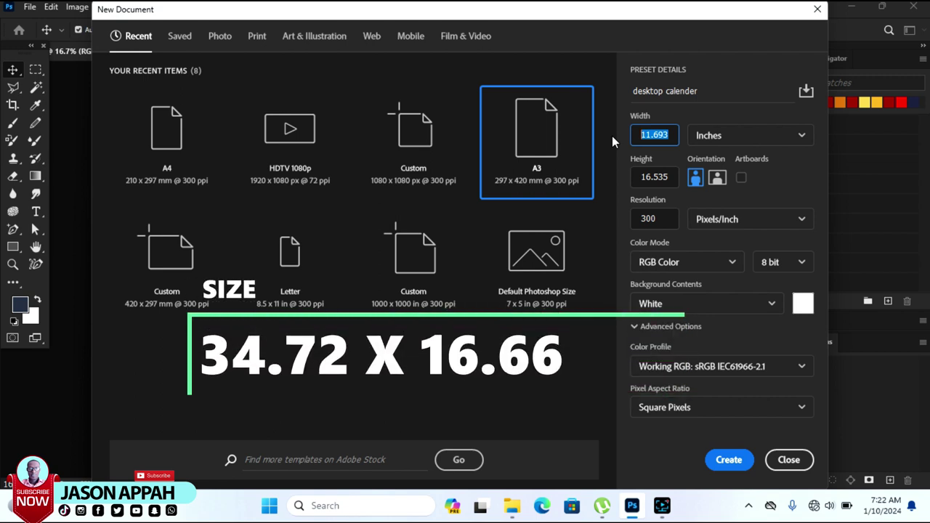
text(34)
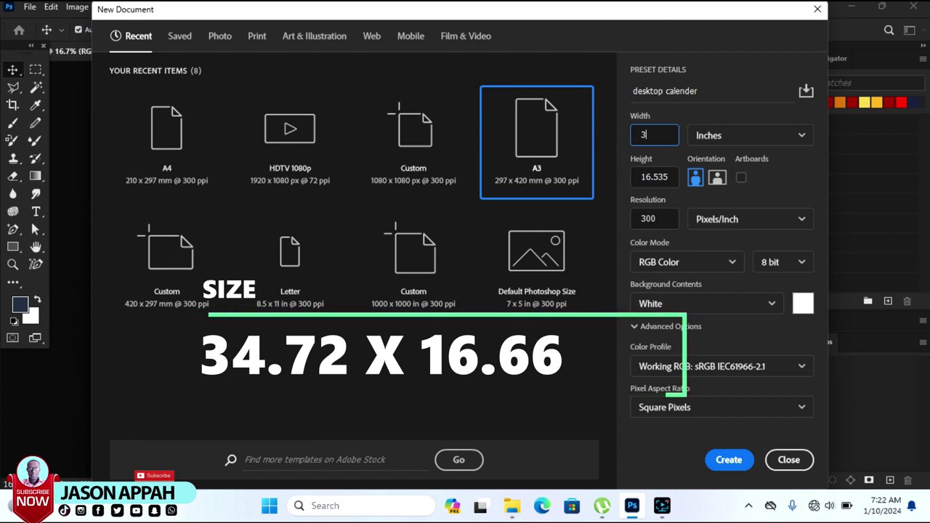
text(.7)
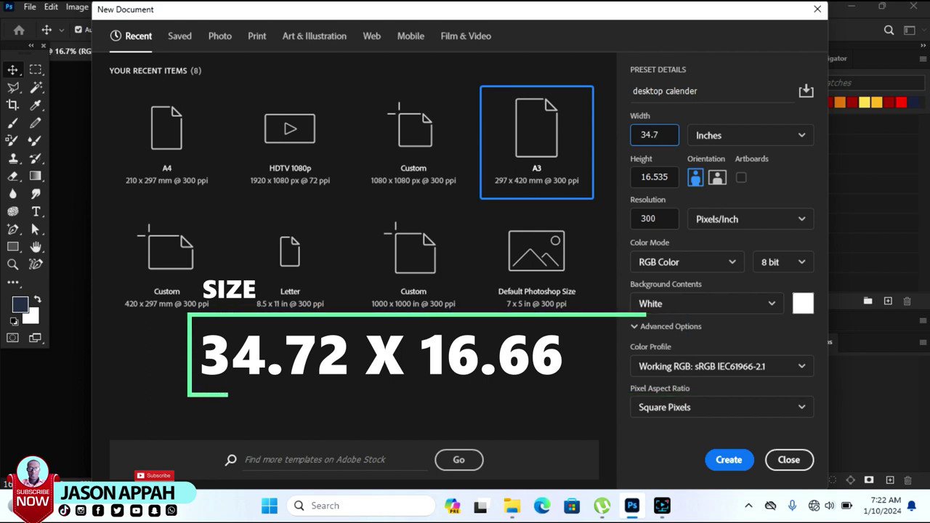
text(2)
- Set the document height to 16.66 inches in landscape orientation and create the document
click(717, 178)
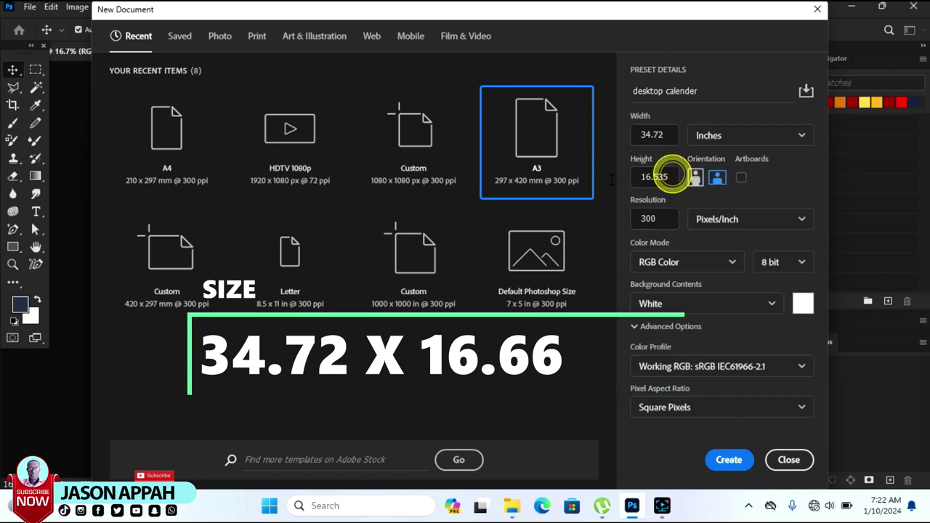
click(623, 177)
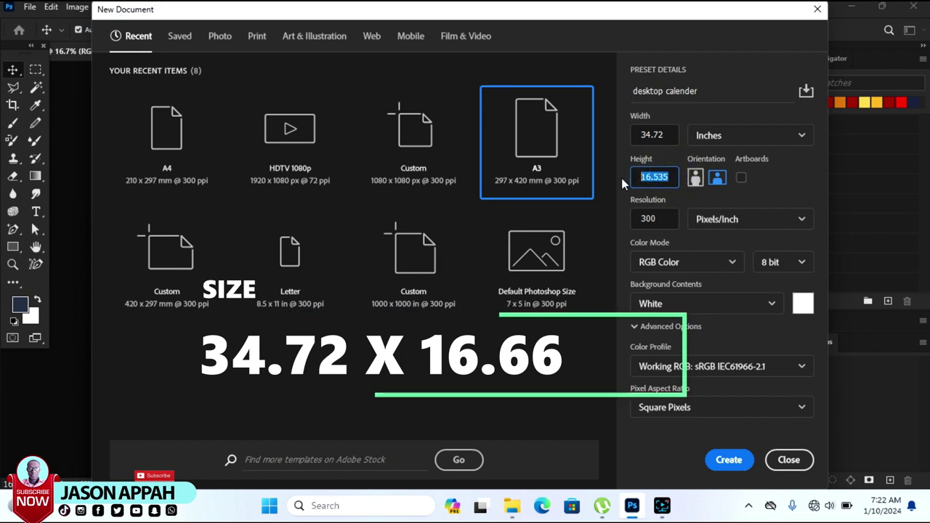
text(1)
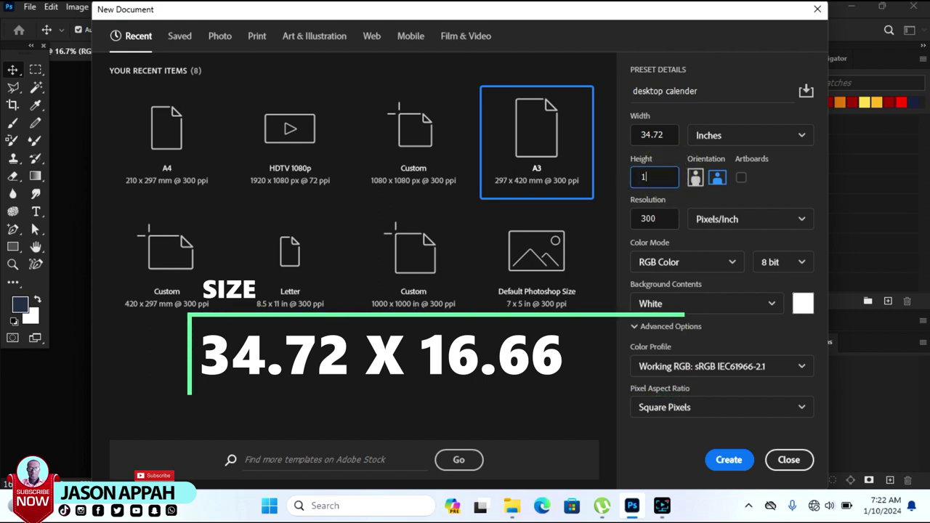
text(6.66)
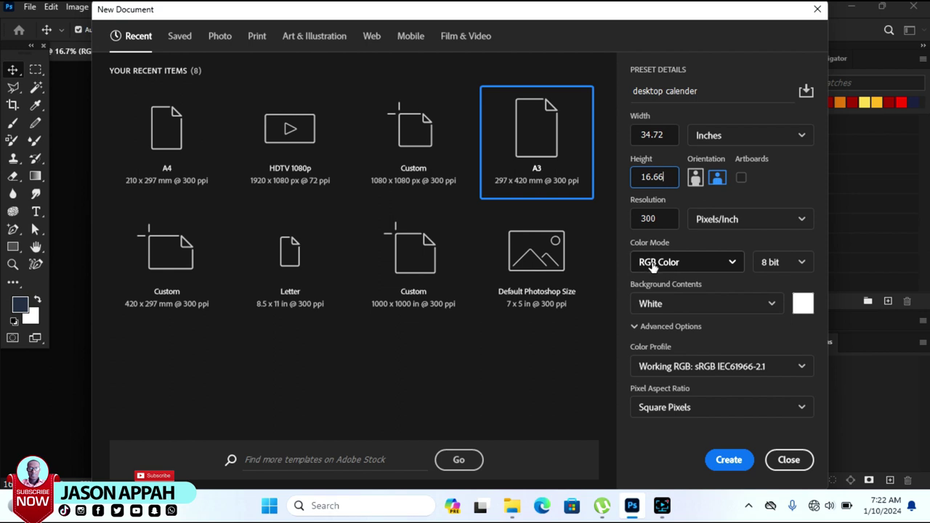
click(723, 464)
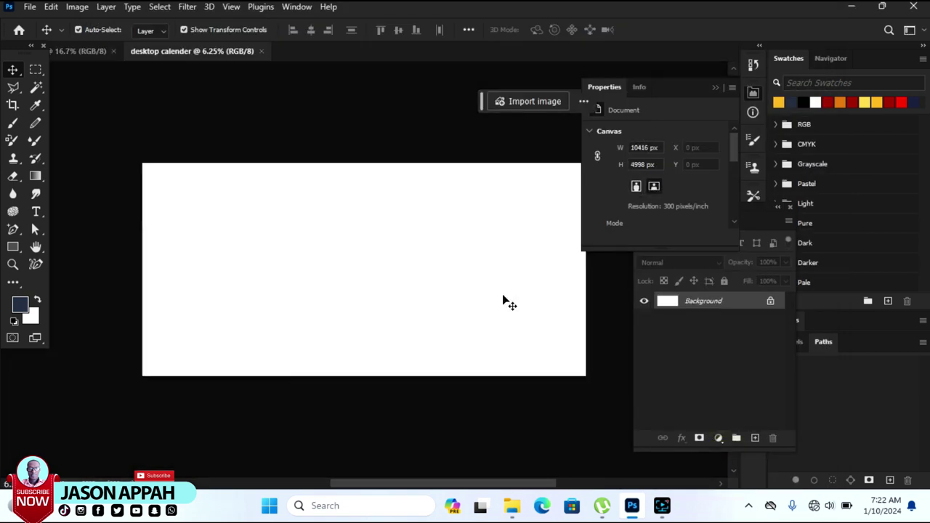
- Unlock the Background layer and clear the workspace by repositioning the Layers panel and collapsing the Properties panel
click(607, 87)
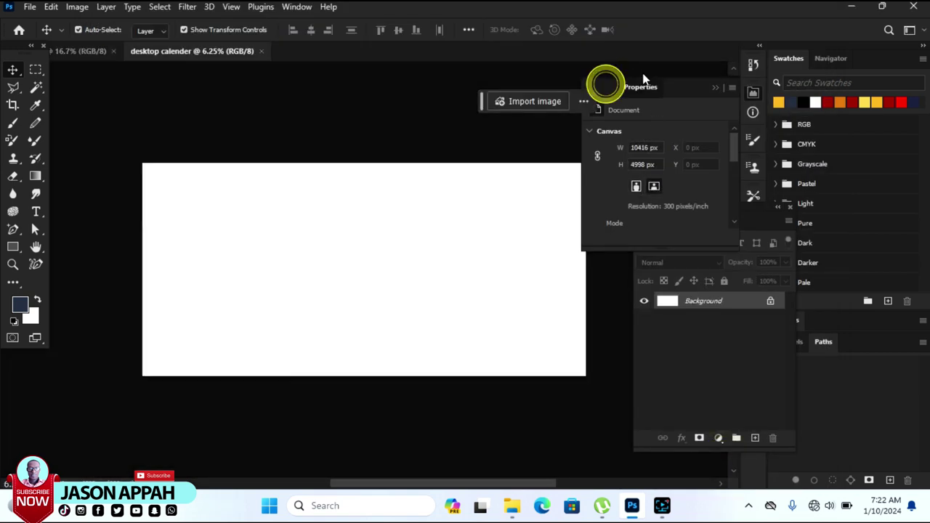
mouse_move(749, 208)
mouse_down()
mouse_move(717, 278)
mouse_move(718, 265)
mouse_up()
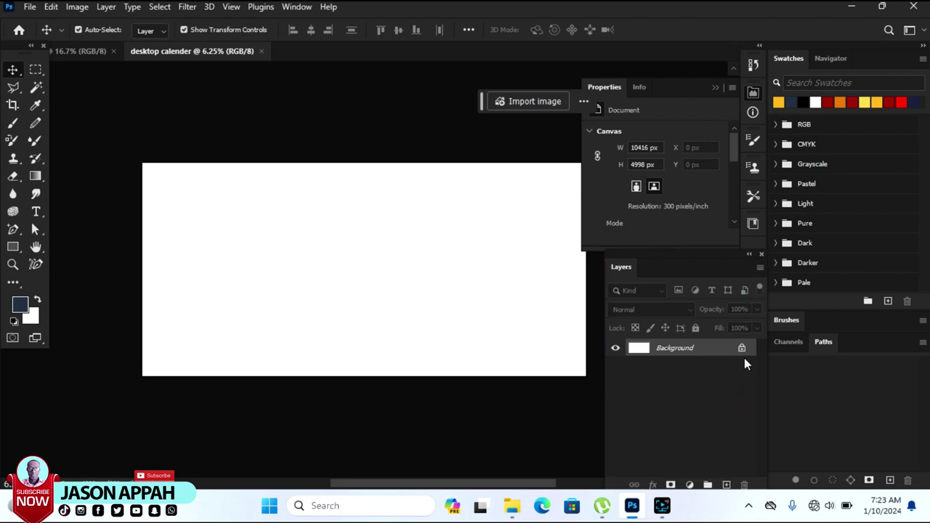
drag(667, 256, 649, 244)
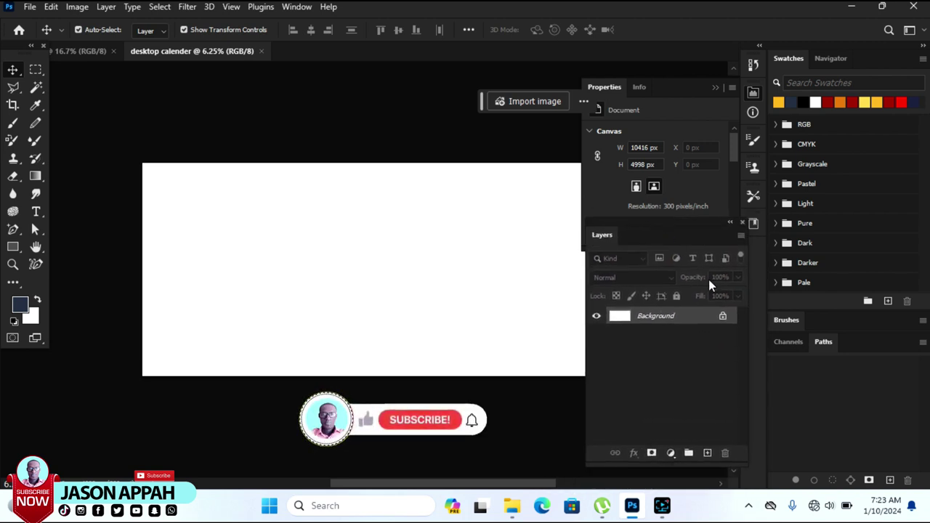
click(723, 317)
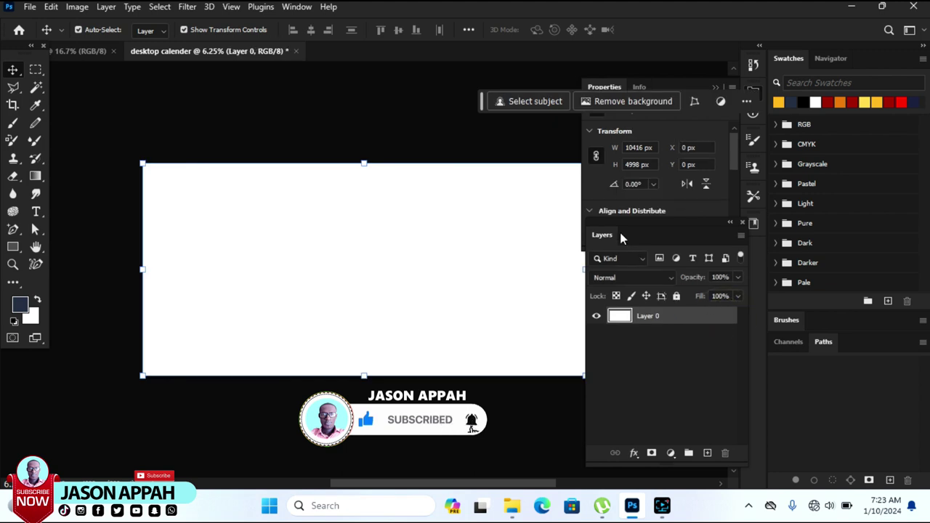
click(714, 86)
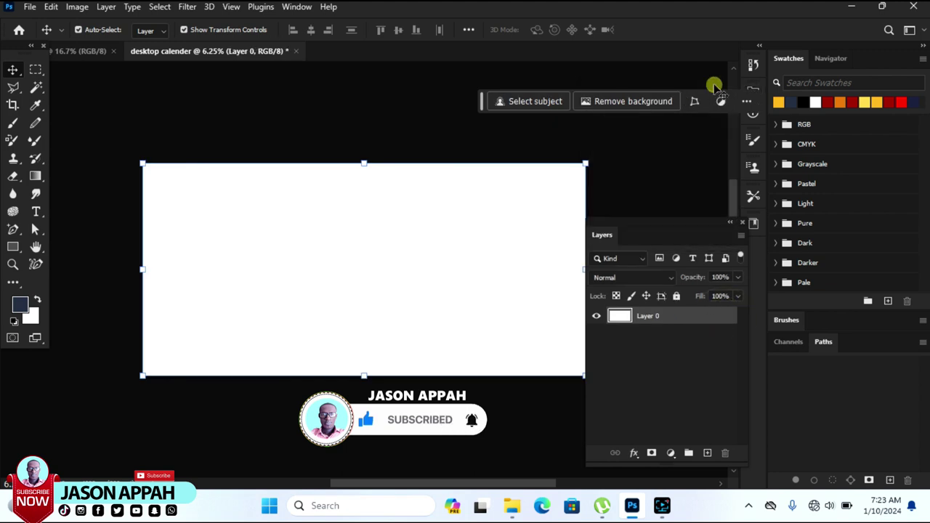
drag(645, 223, 656, 227)
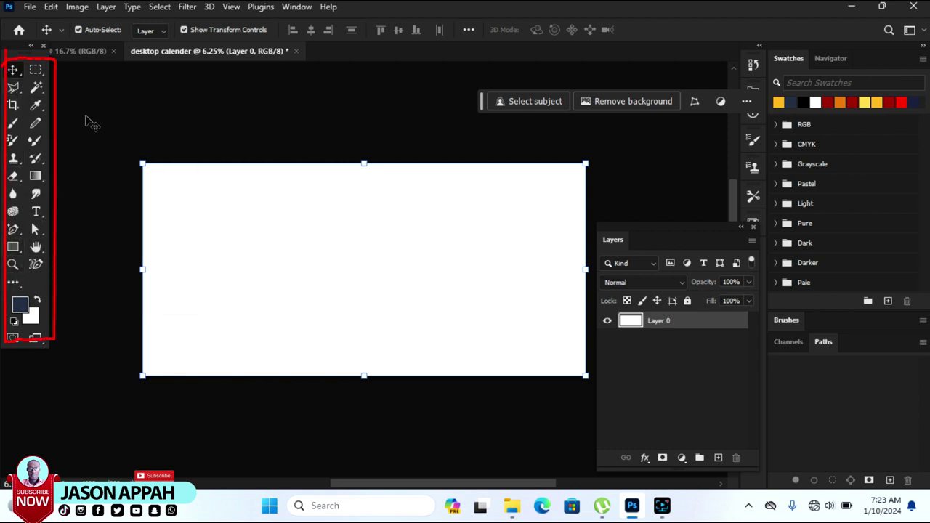
- Draw a dark blue rectangle about 4064 by 5126 px covering the right-hand part of the canvas at full height
click(31, 46)
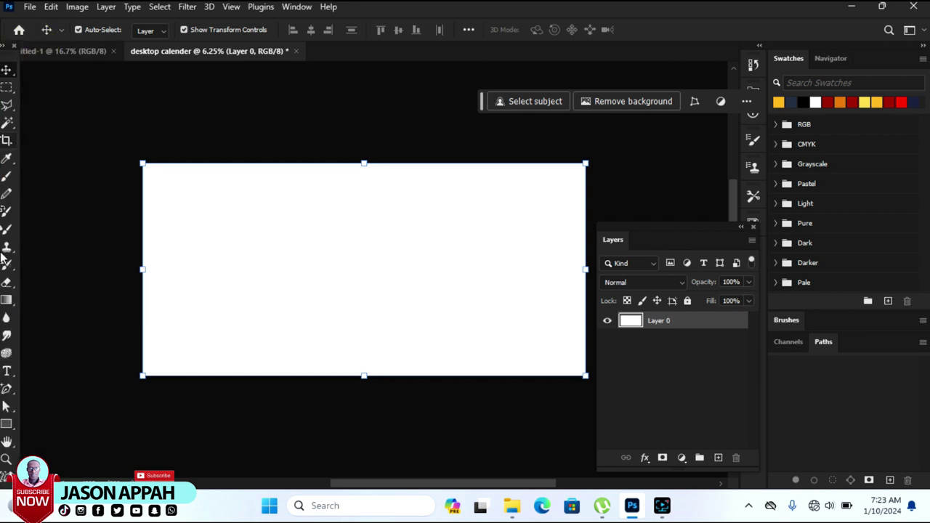
click(5, 46)
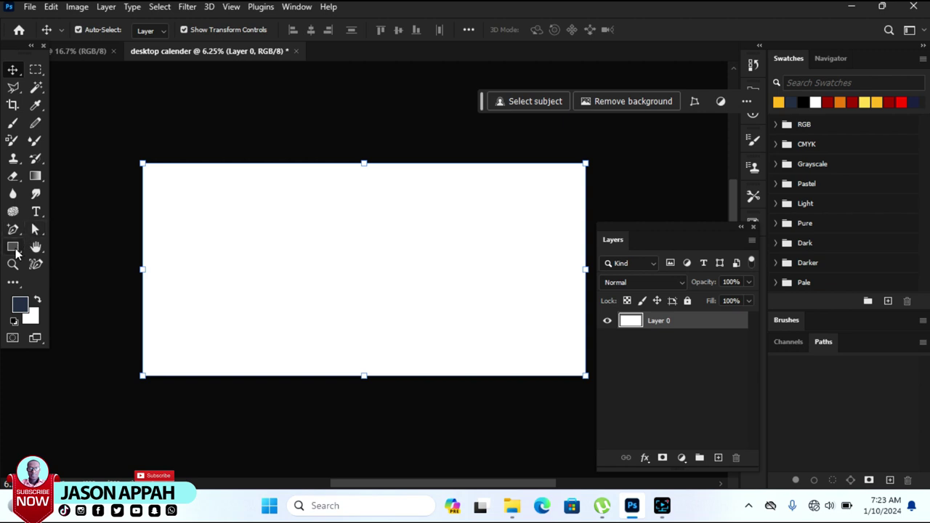
click(16, 250)
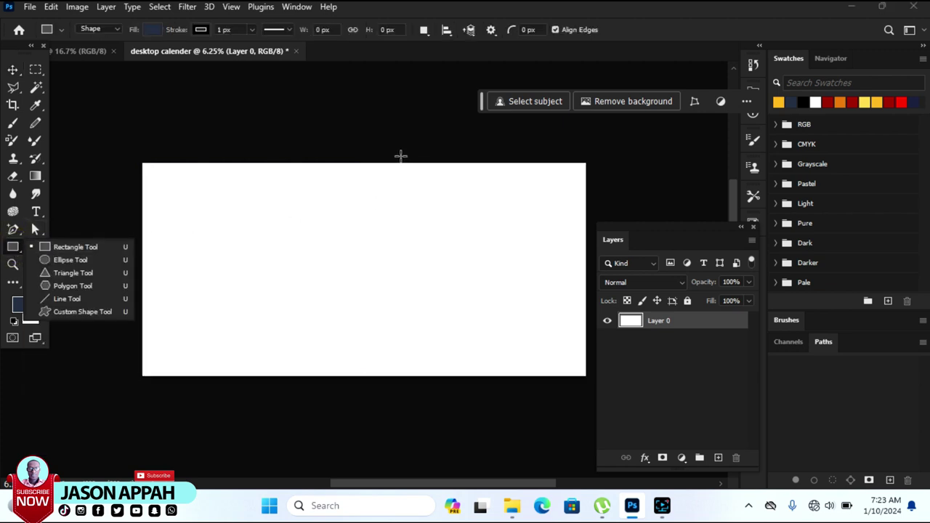
drag(413, 157, 587, 377)
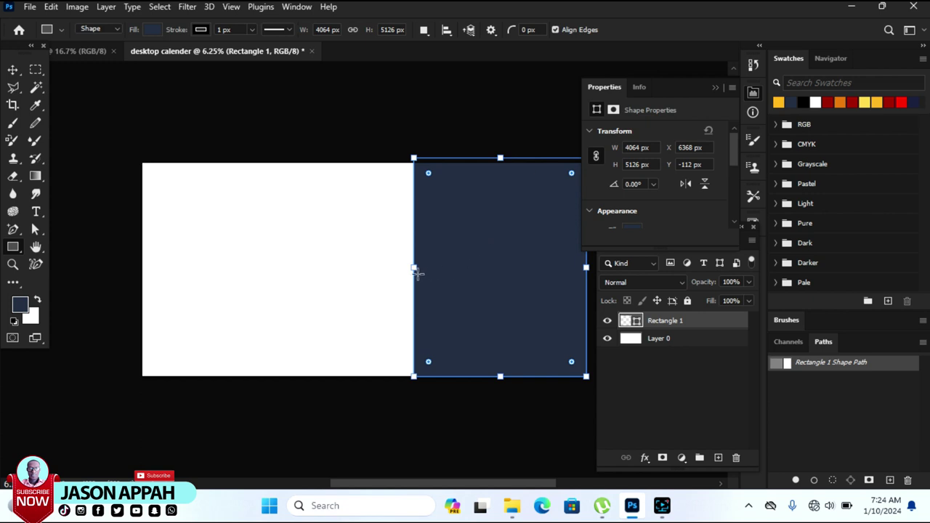
click(13, 69)
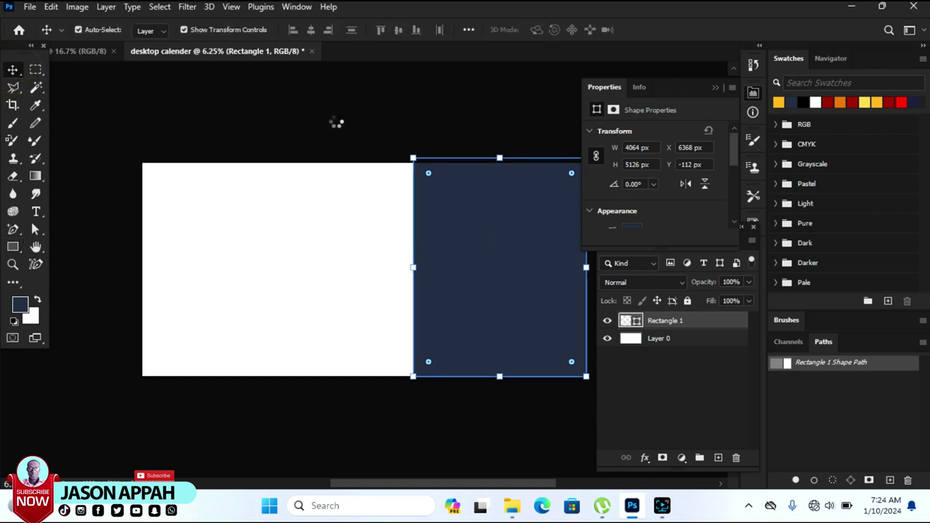
click(336, 120)
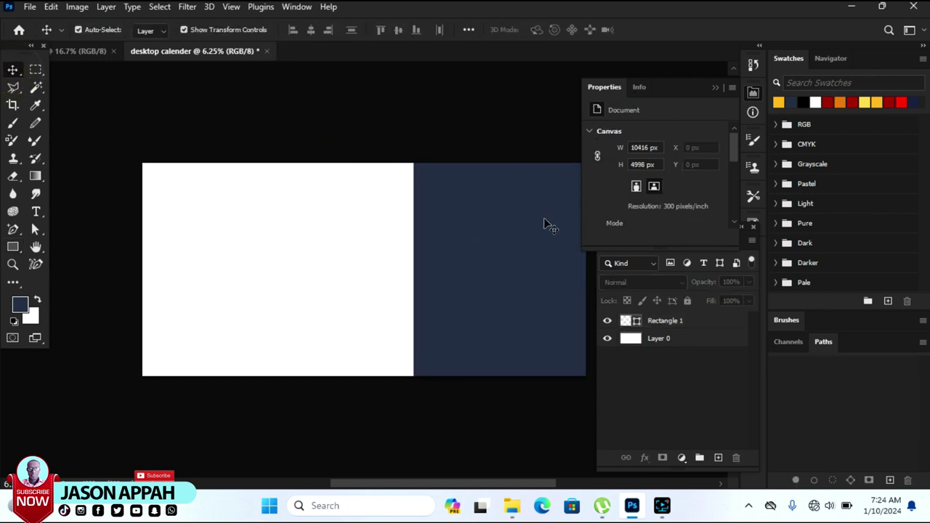
click(511, 277)
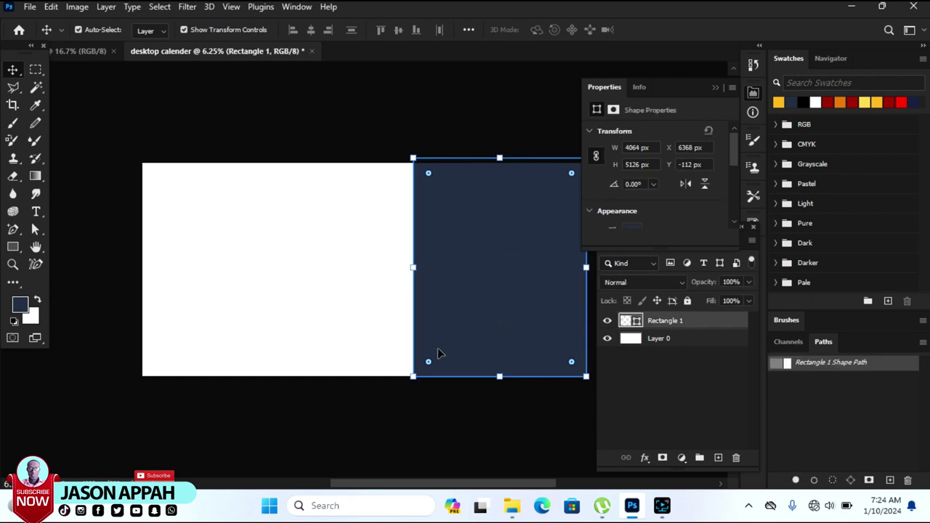
- Place the market logo image from the market women folder in File Explorer onto the white area, scaled to about 1735 by 1642 px
mouse_move(510, 501)
click(509, 439)
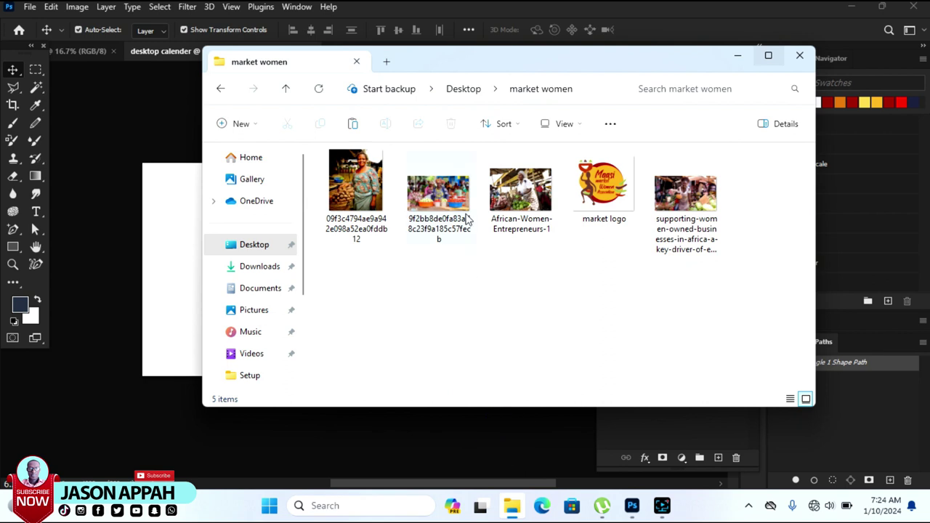
click(629, 190)
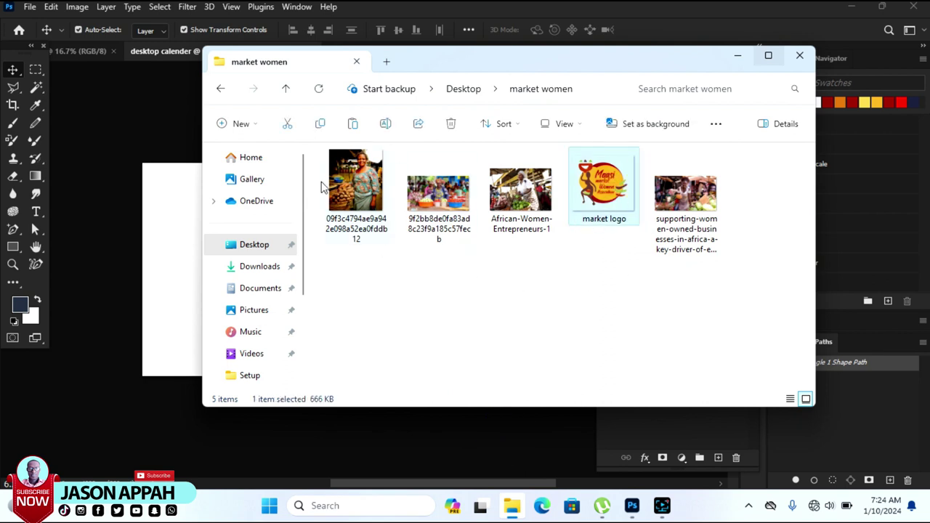
drag(531, 59, 577, 109)
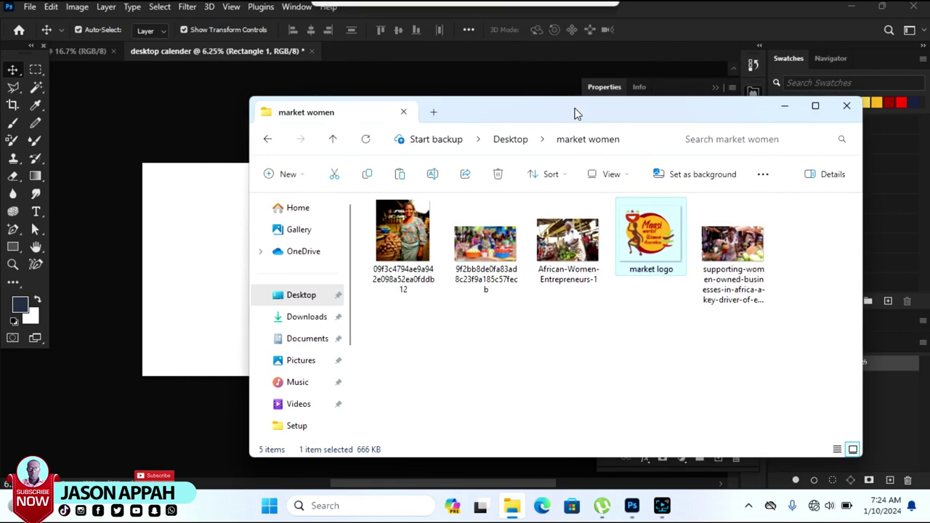
drag(665, 260, 188, 283)
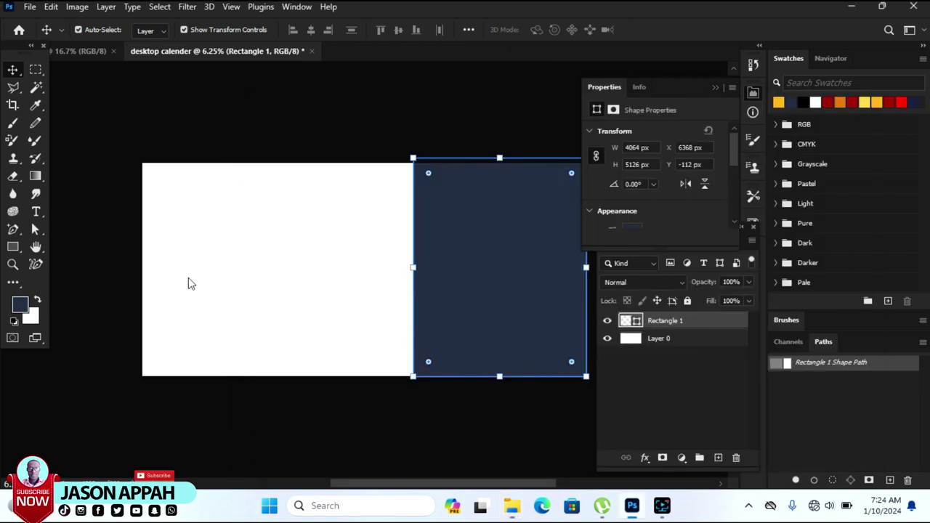
drag(358, 289, 292, 289)
mouse_move(334, 236)
mouse_down()
mouse_move(356, 231)
mouse_move(345, 226)
mouse_up()
click(676, 29)
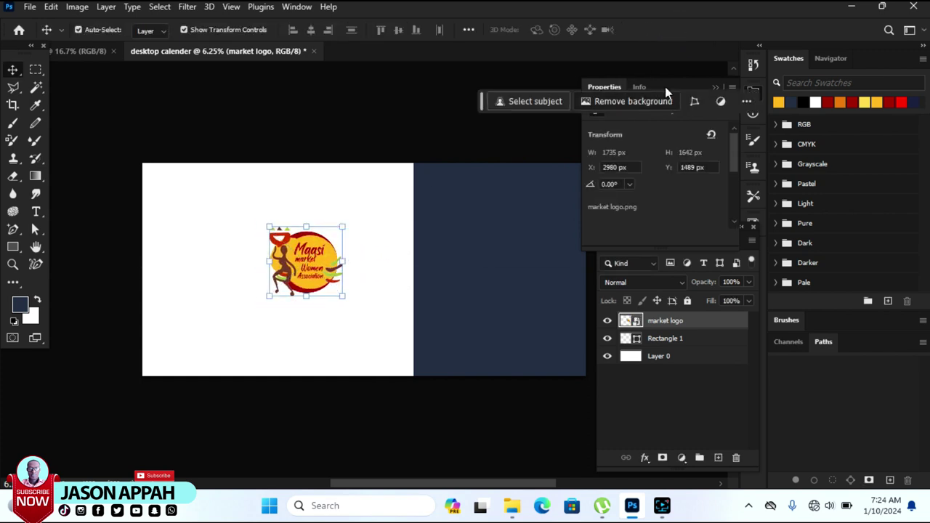
click(715, 87)
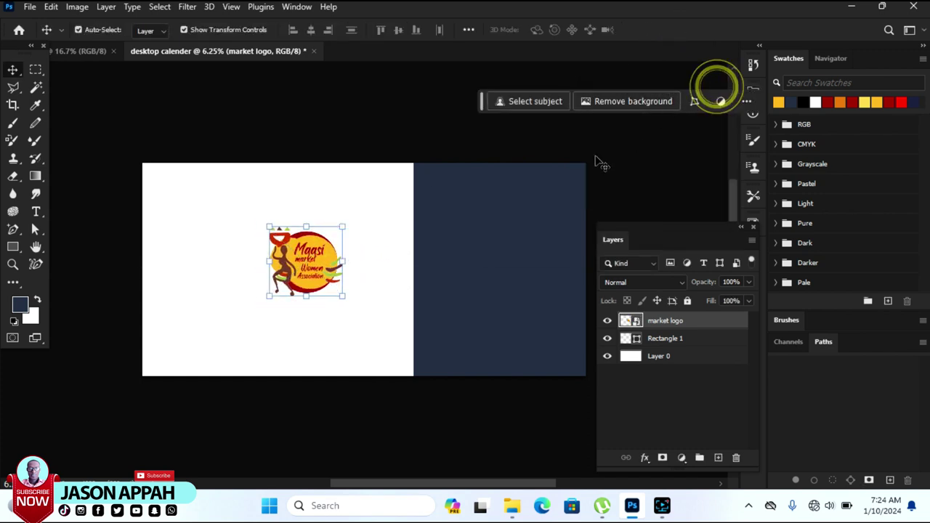
- Recolour the rectangle with the dark red a10404 sampled from the logo
click(488, 227)
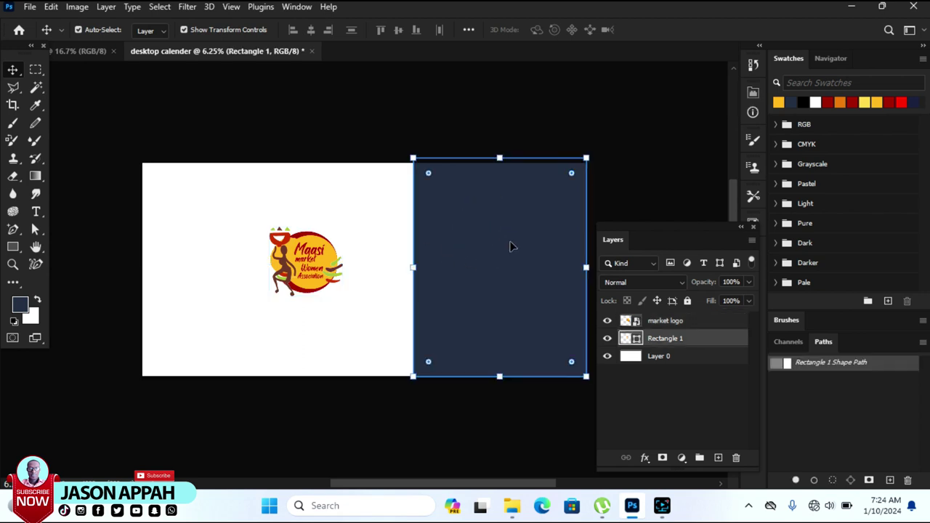
drag(650, 225, 652, 132)
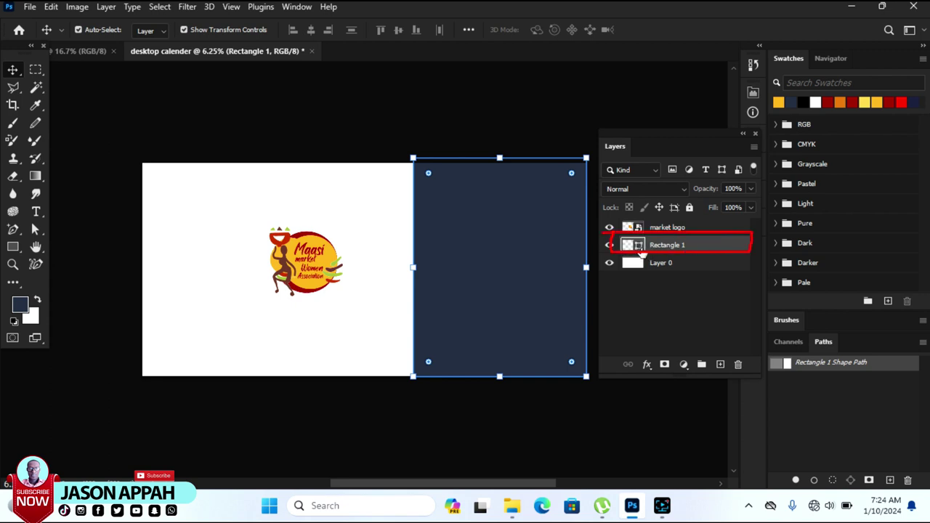
double_click(638, 247)
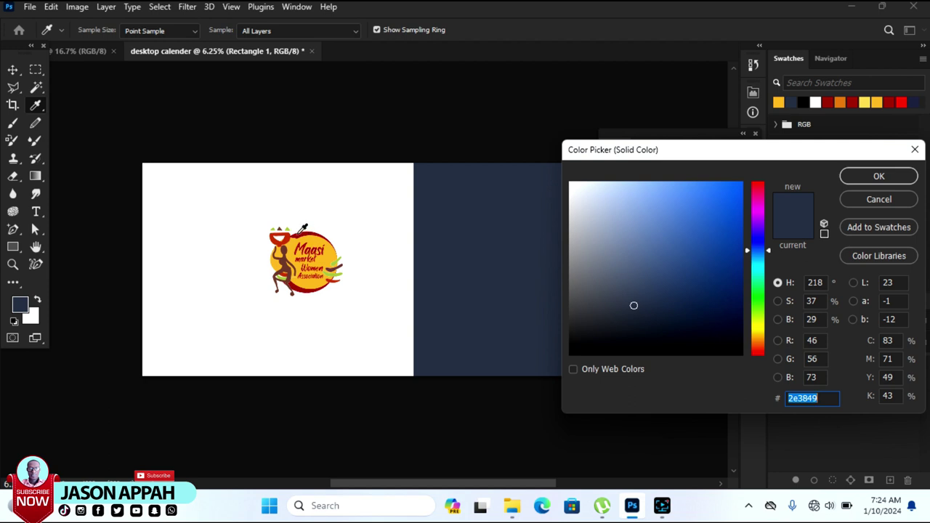
click(292, 240)
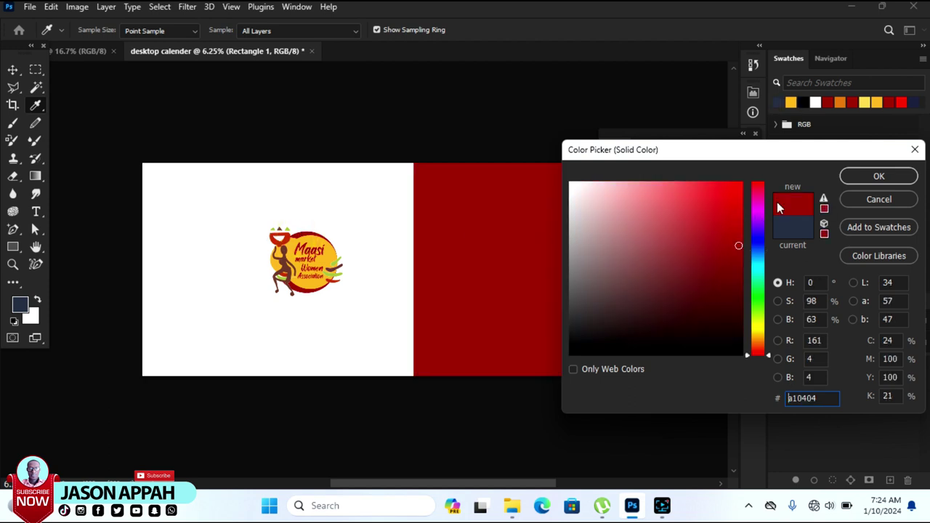
click(875, 177)
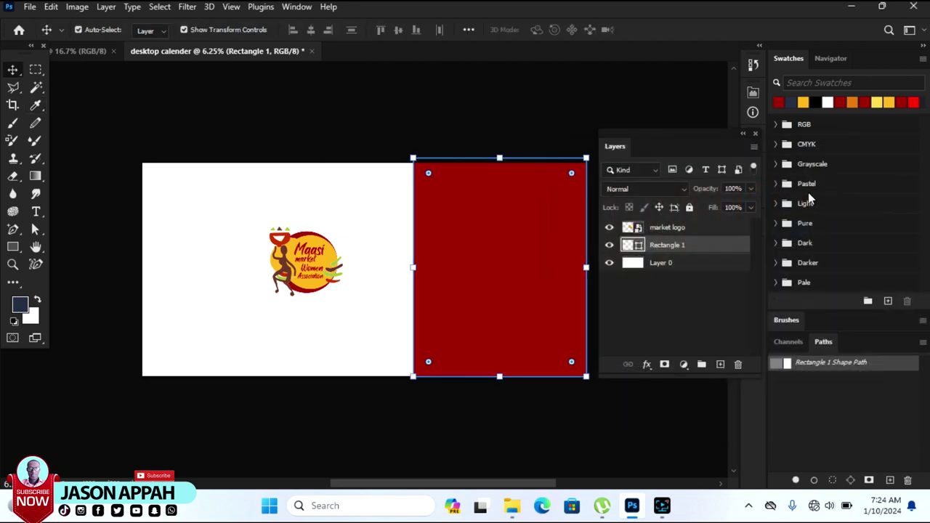
- Add an anchor point midway on the red rectangle's left edge and pull it outward into the white area to form a curve
drag(649, 133, 649, 102)
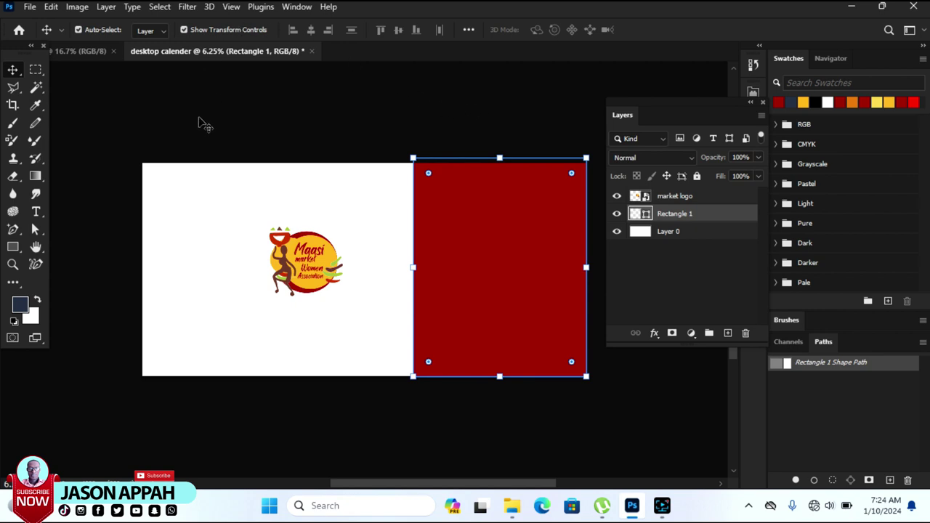
click(13, 231)
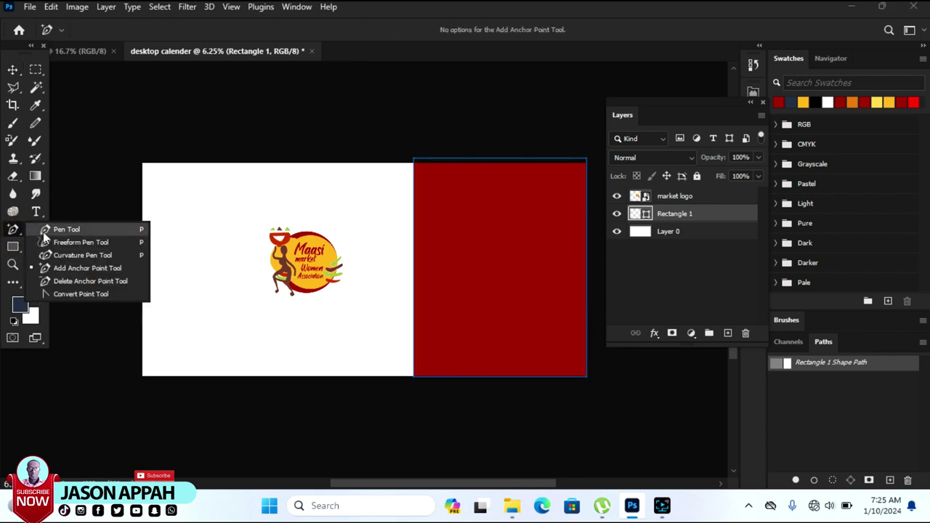
click(93, 268)
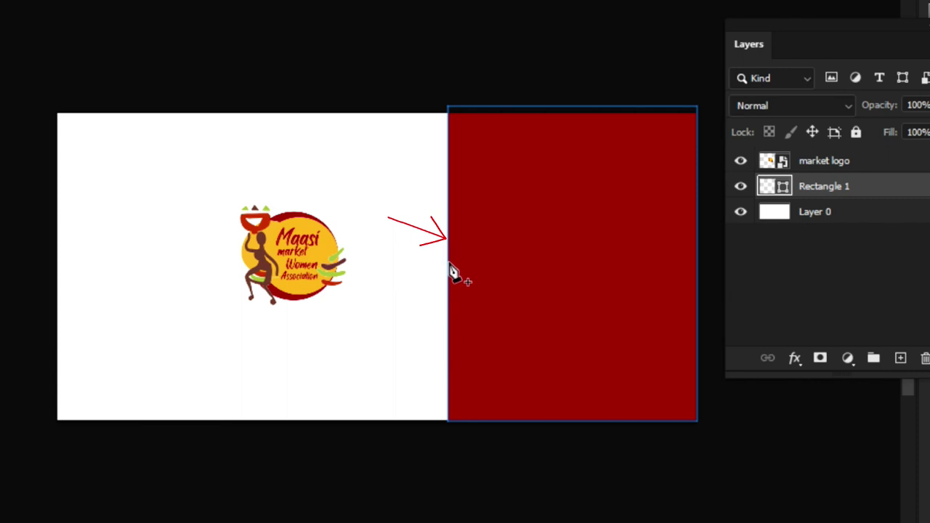
click(448, 265)
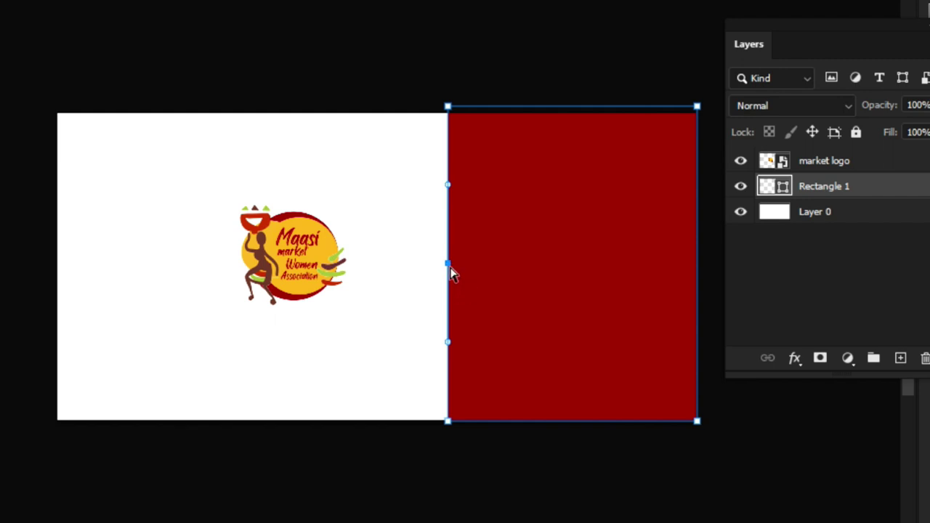
drag(449, 265, 399, 268)
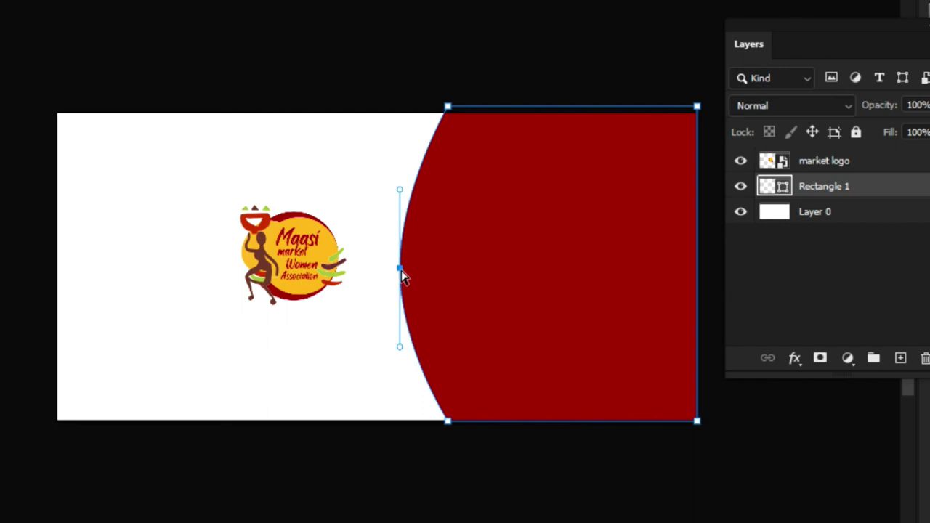
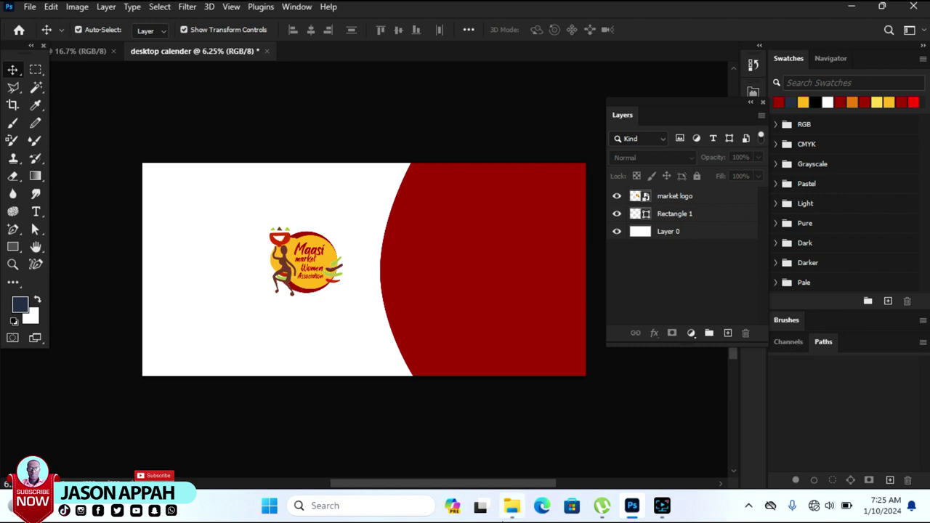
- Place the photo of the woman selling potatoes from the market women folder over the red shape, scaled to about 168.9%
click(511, 434)
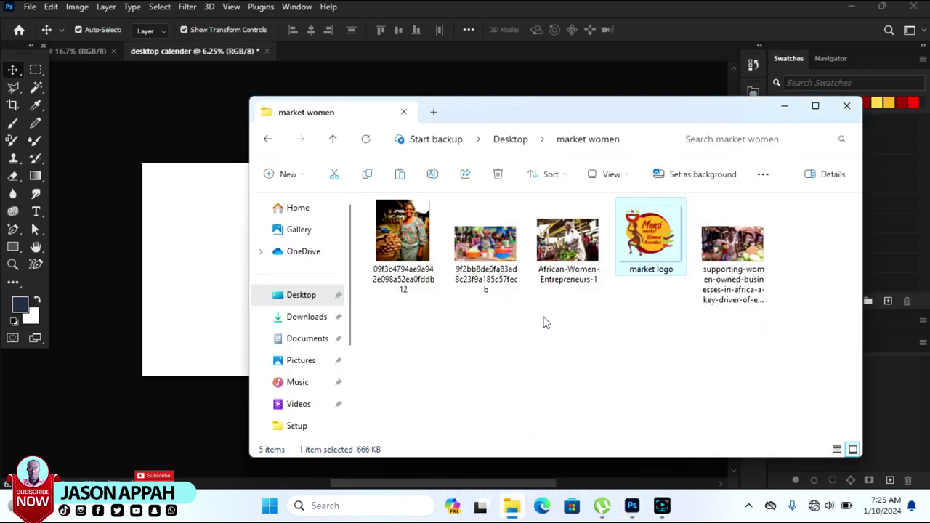
drag(402, 247, 204, 255)
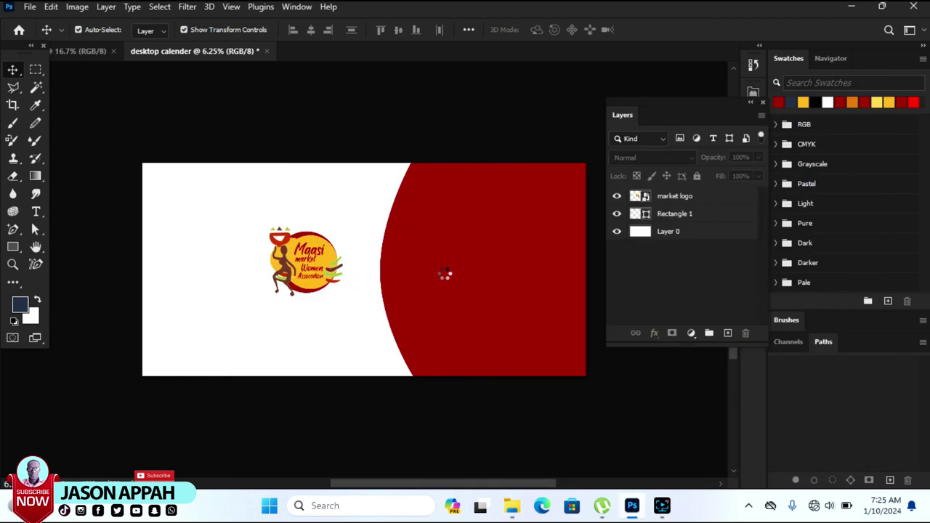
drag(409, 263, 470, 291)
drag(484, 225, 546, 155)
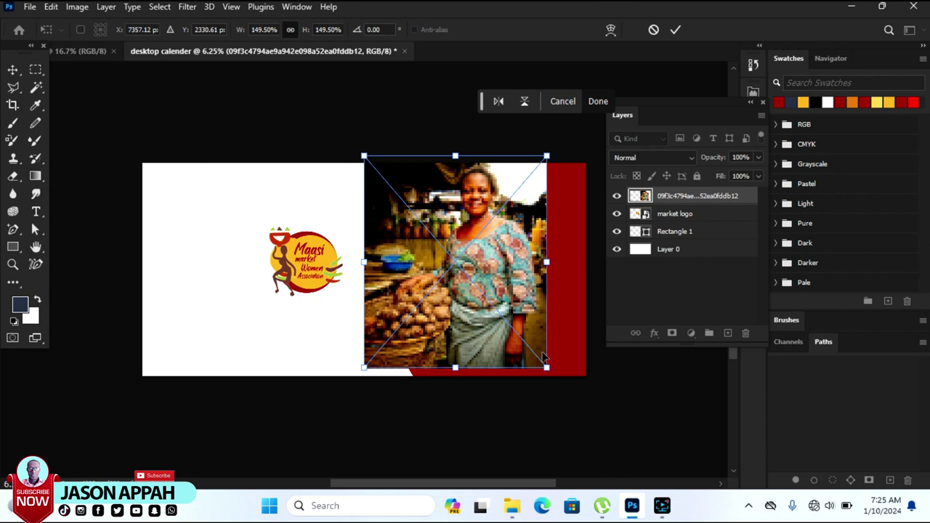
drag(548, 370, 574, 388)
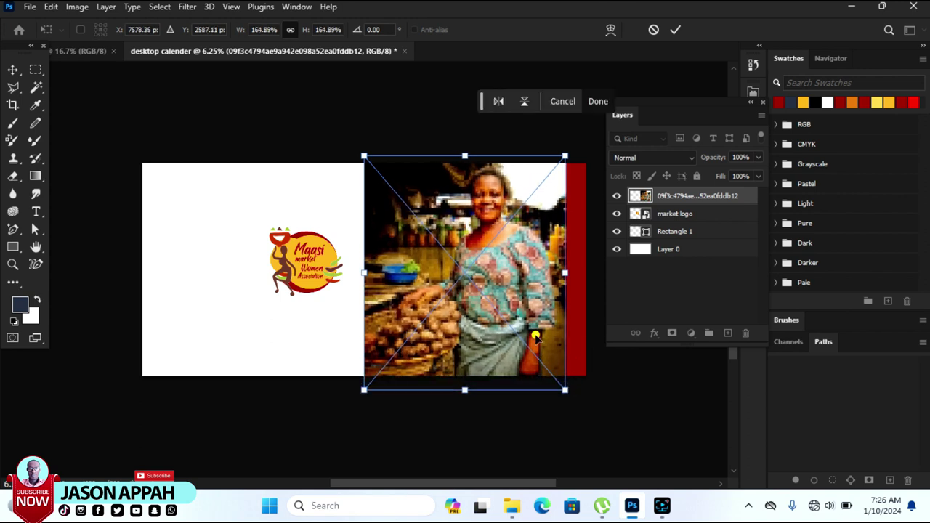
drag(537, 337, 558, 336)
drag(382, 393, 379, 401)
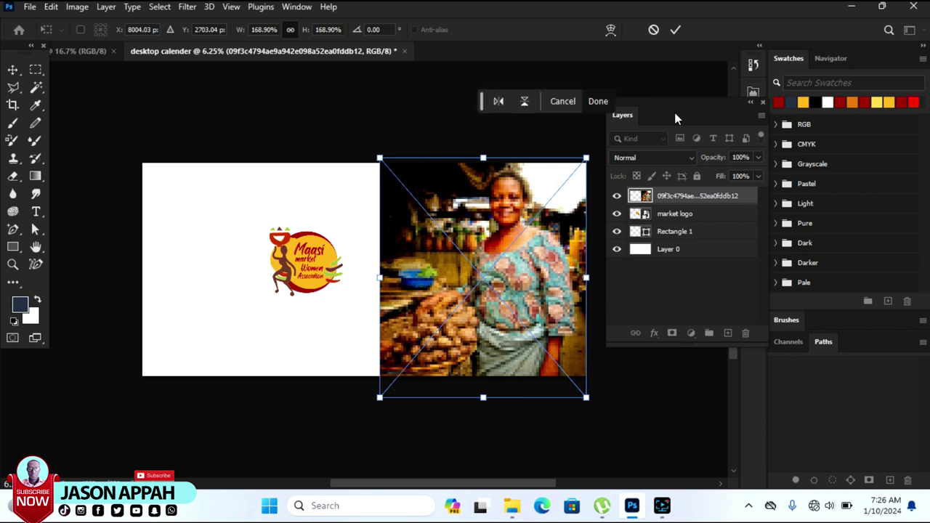
click(675, 30)
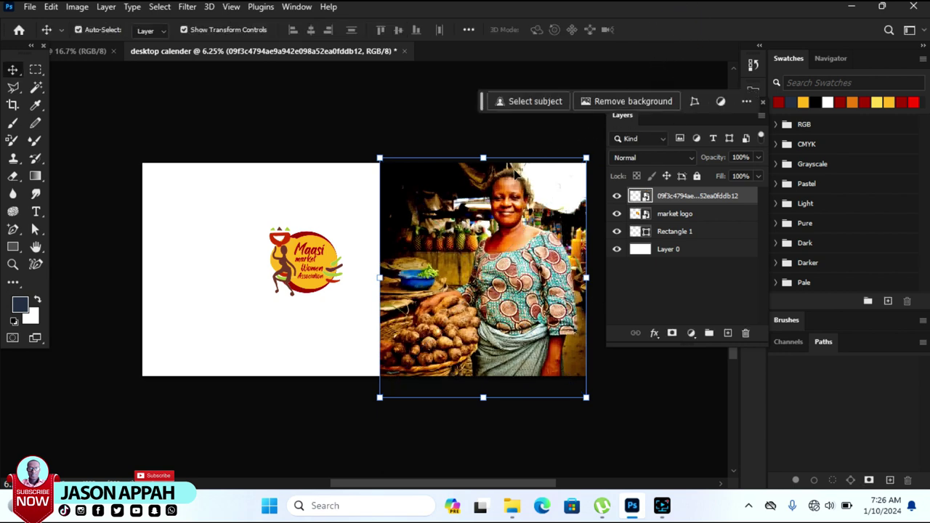
- Rasterize the woman's photo layer and the market logo layer
right_click(681, 199)
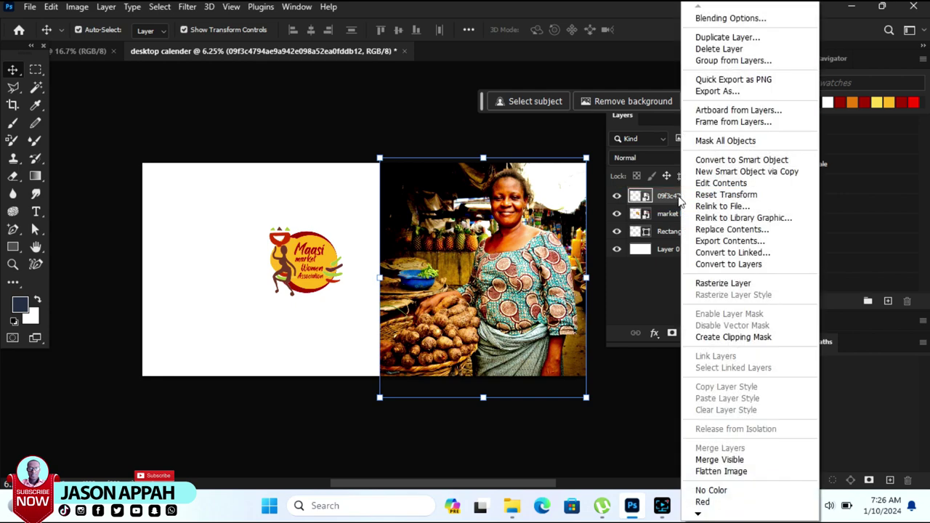
right_click(673, 199)
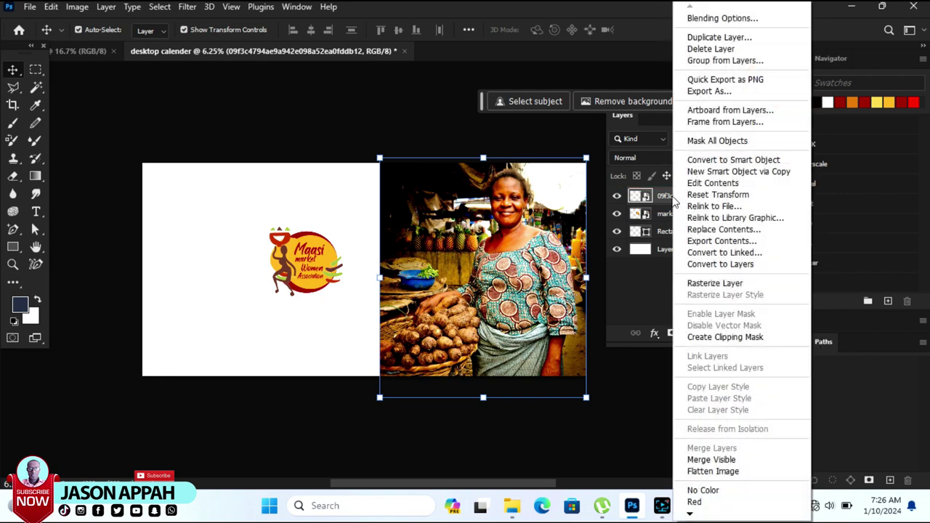
click(716, 283)
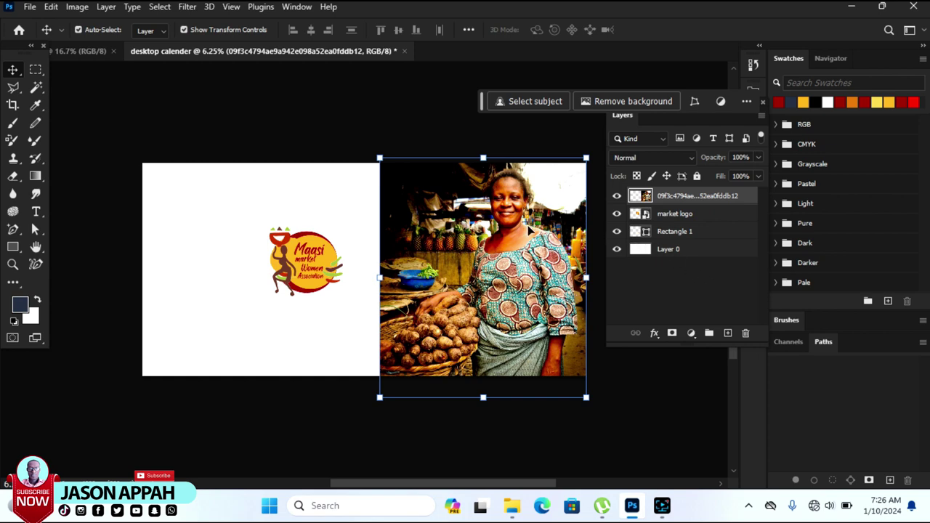
click(677, 216)
right_click(676, 216)
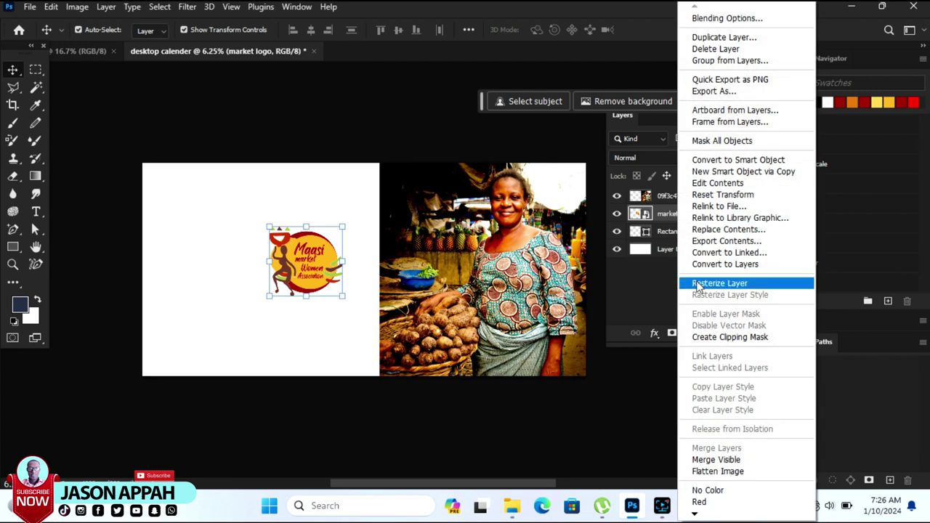
click(695, 282)
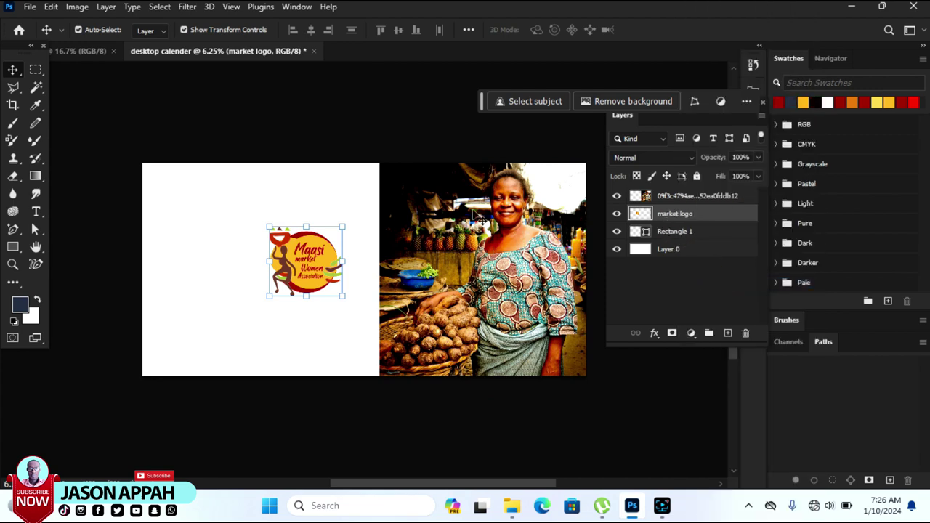
- Move Rectangle 1 directly beneath the photo layer and clip the photo to its curved shape with a clipping mask
click(670, 233)
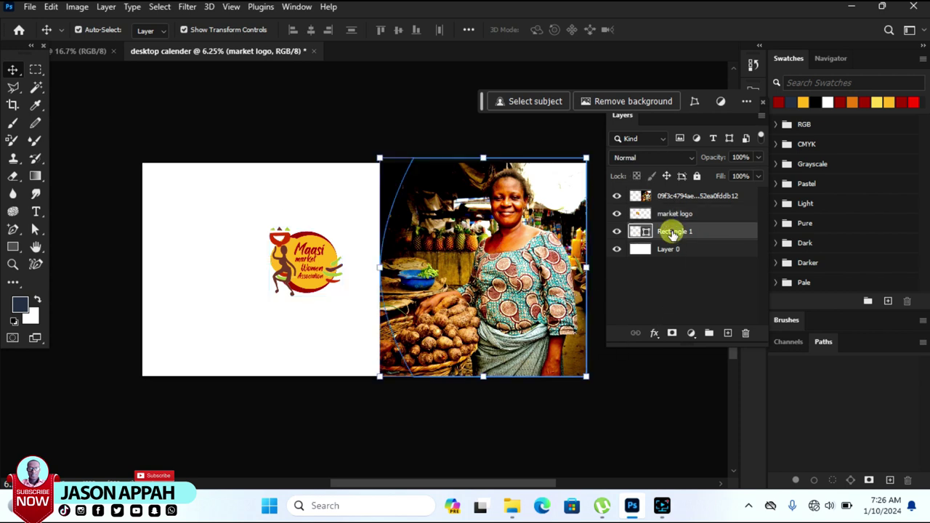
drag(673, 235, 674, 211)
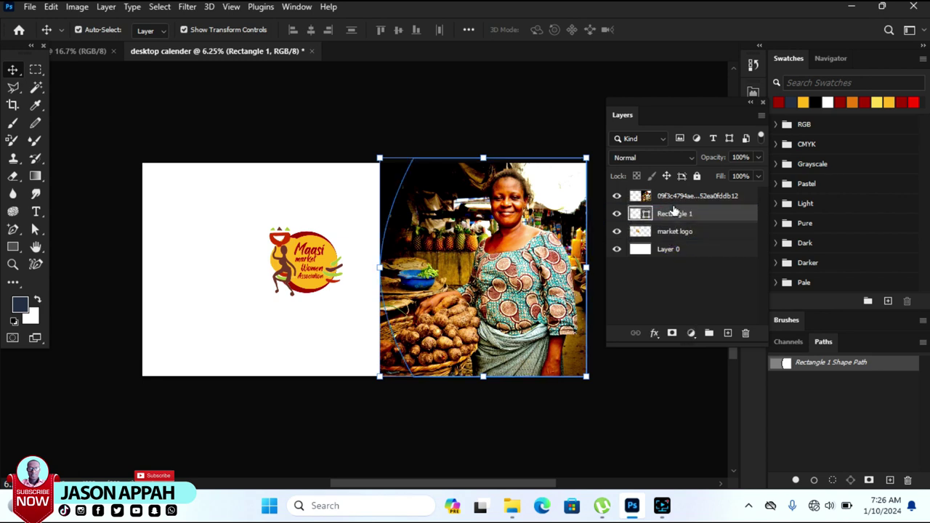
click(669, 201)
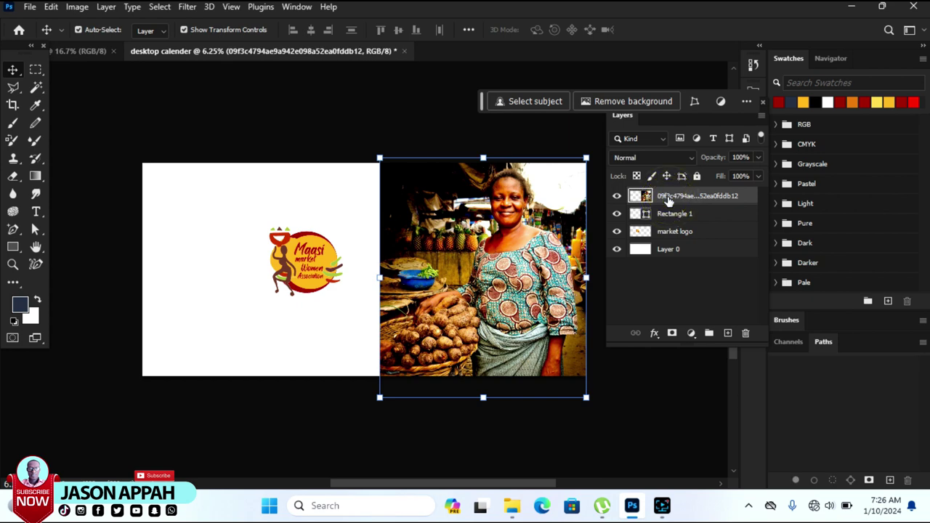
right_click(669, 204)
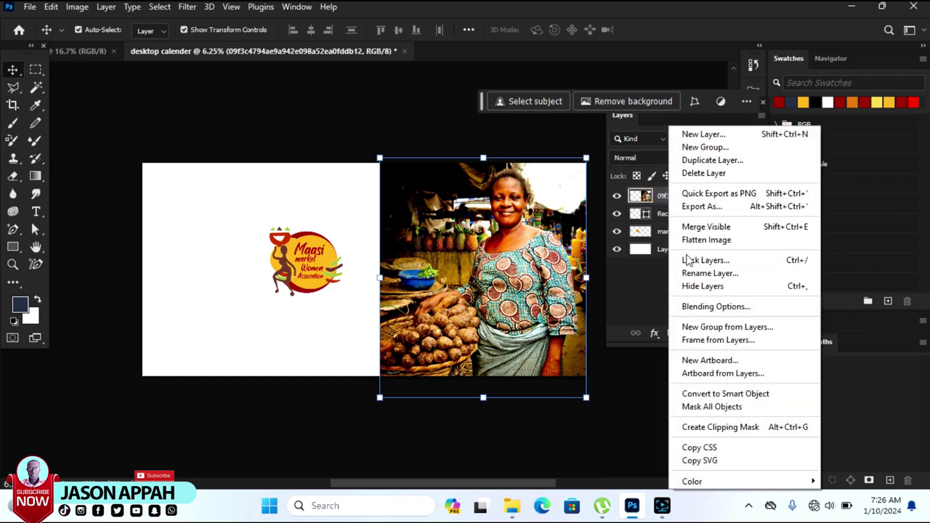
click(719, 433)
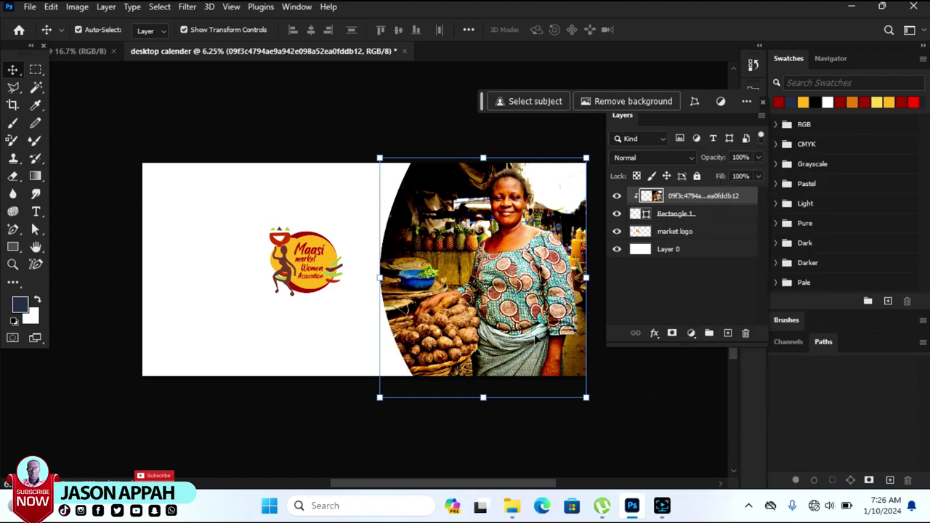
click(273, 102)
click(469, 260)
click(327, 117)
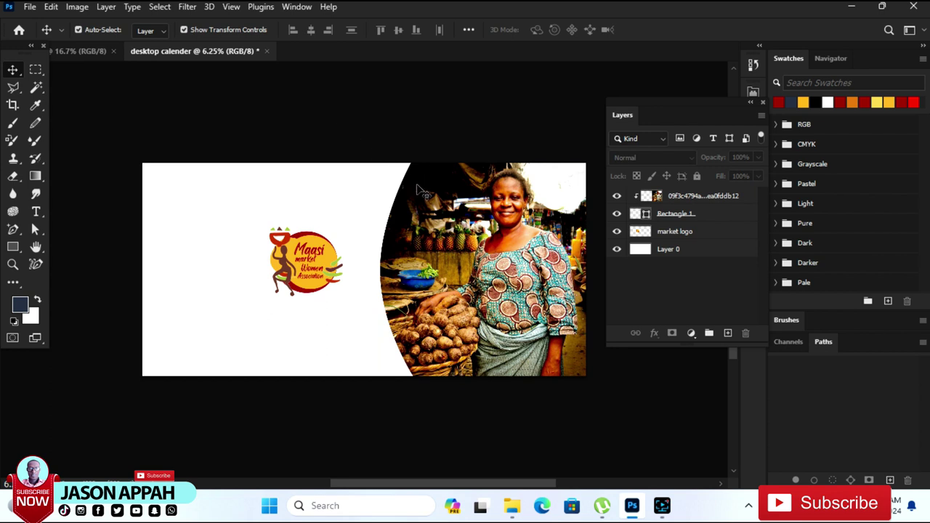
- Shrink the market logo to a bit over half its size and position it in the upper-left corner of the canvas
click(305, 268)
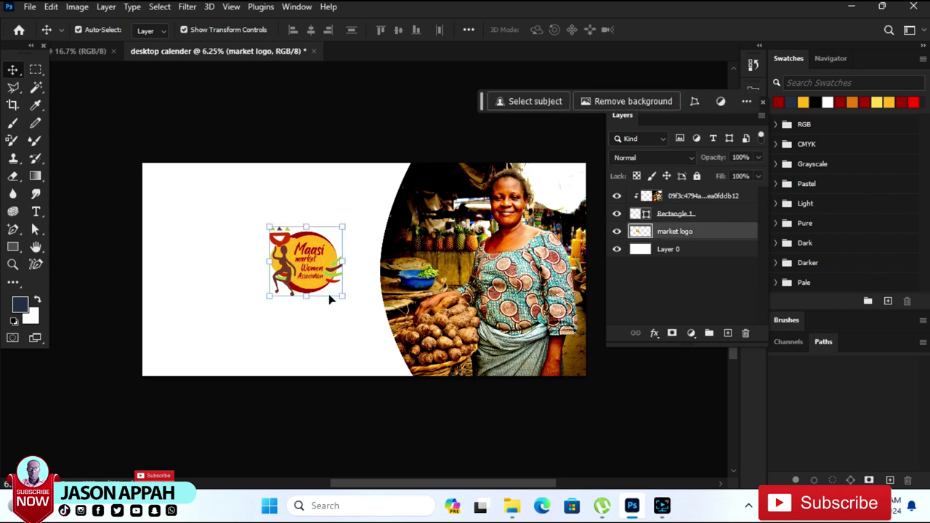
drag(341, 297, 197, 204)
click(675, 30)
click(366, 119)
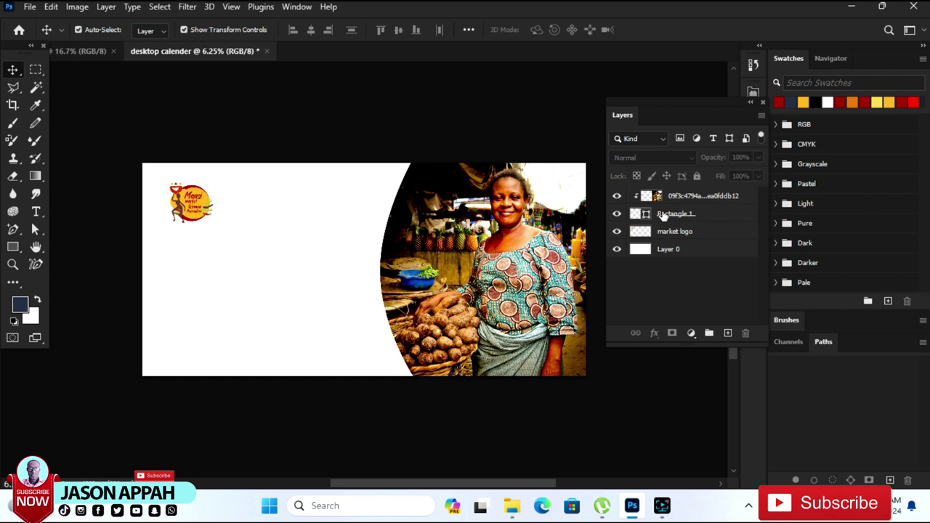
- Draw a dark blue rectangle about 4784 by 5366 px over the photo, extending past the canvas height
click(485, 256)
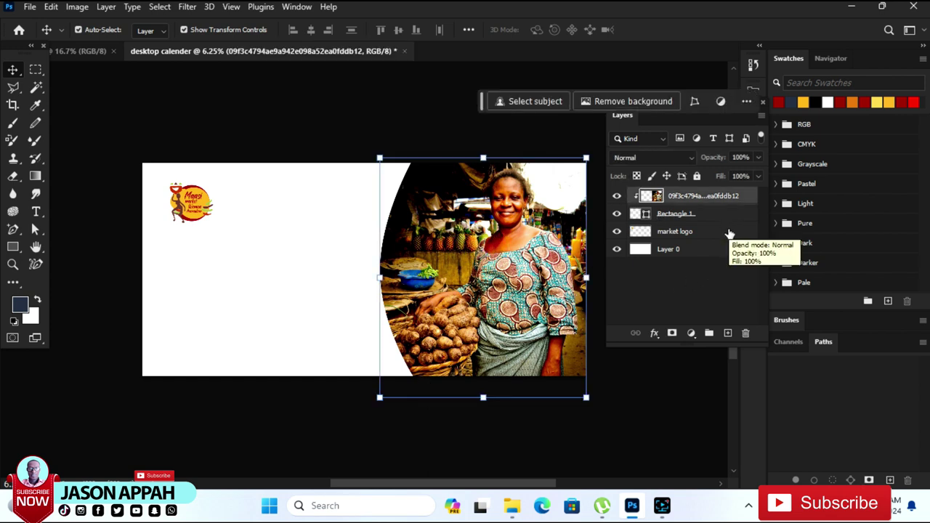
click(11, 248)
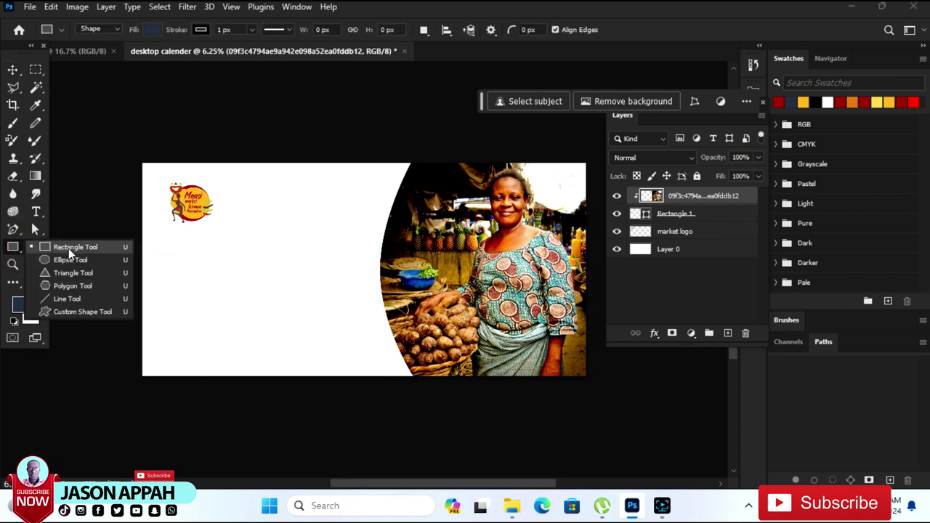
click(69, 248)
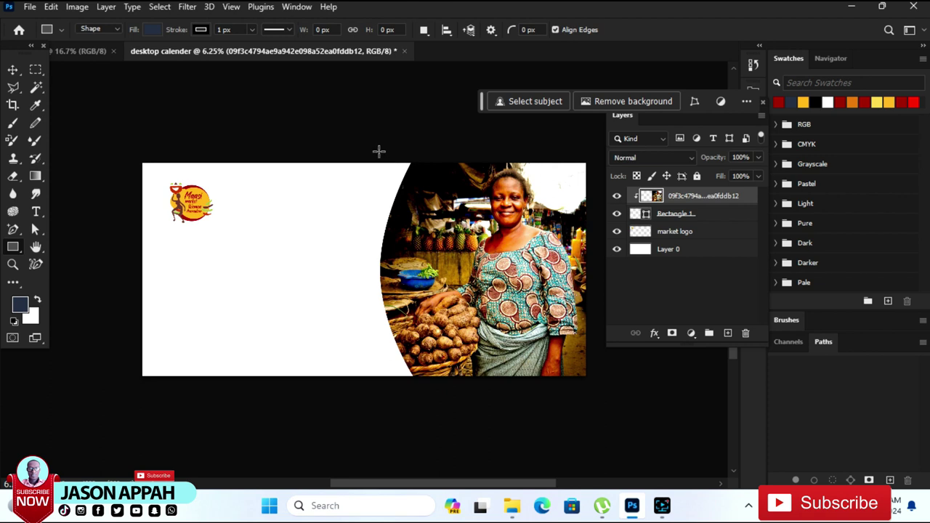
drag(377, 150, 585, 381)
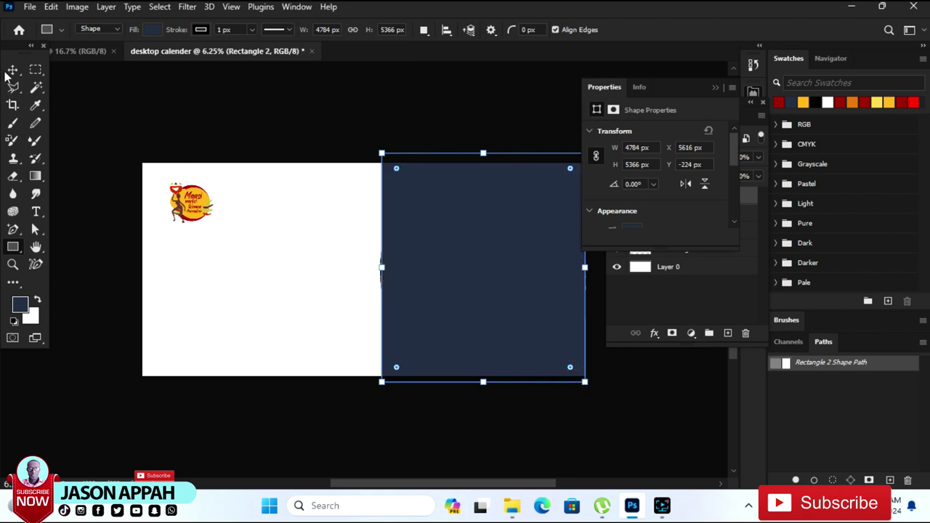
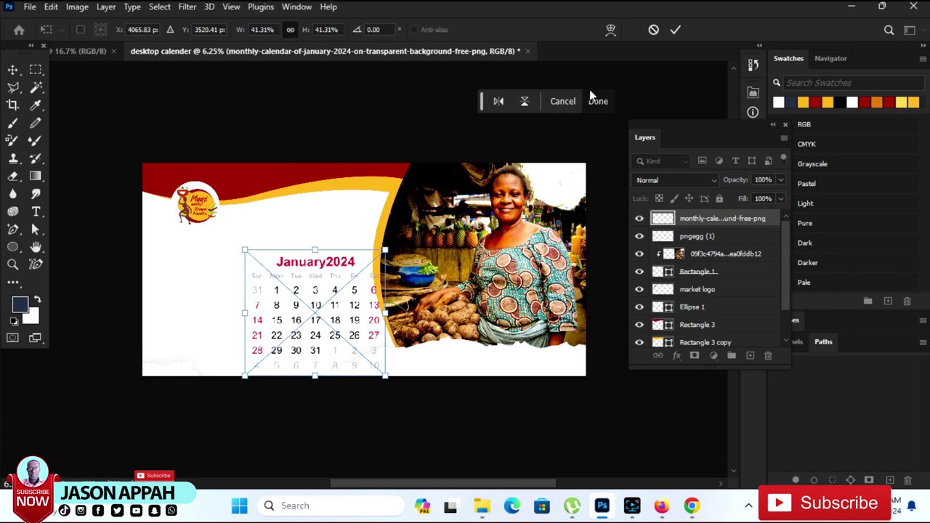
- Commit the placed January 2024 calendar image, enlarge it to about 48% and position it in the white area below the logo
click(676, 31)
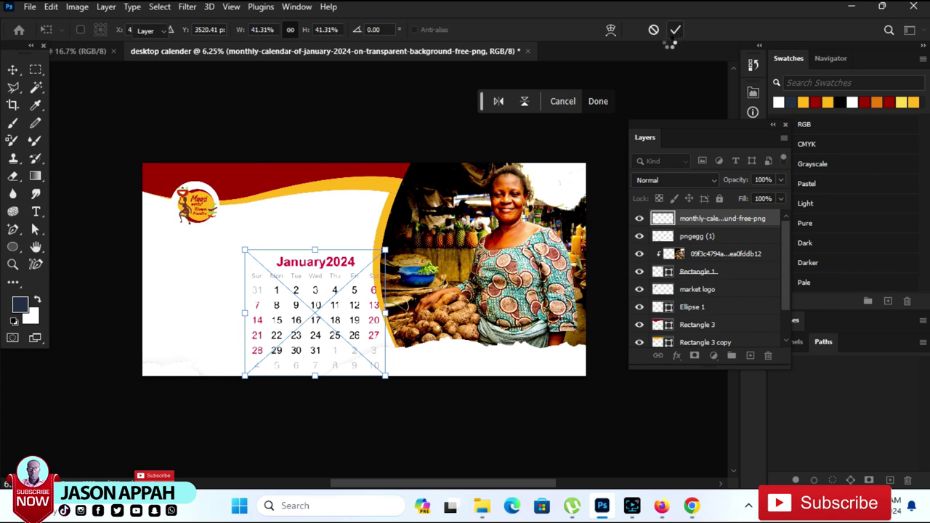
mouse_move(315, 293)
mouse_down()
mouse_move(265, 289)
mouse_move(300, 294)
mouse_up()
click(295, 292)
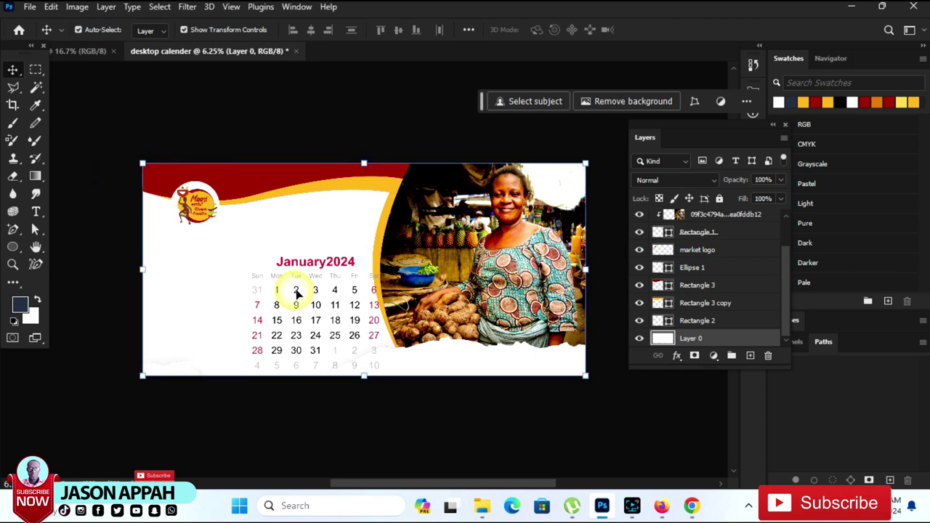
click(301, 265)
click(300, 267)
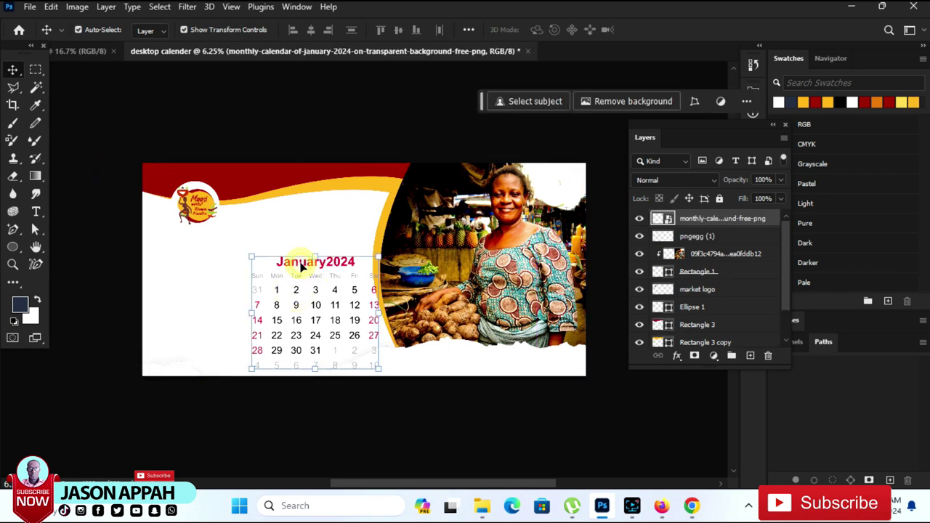
drag(247, 252, 222, 231)
drag(310, 252, 287, 240)
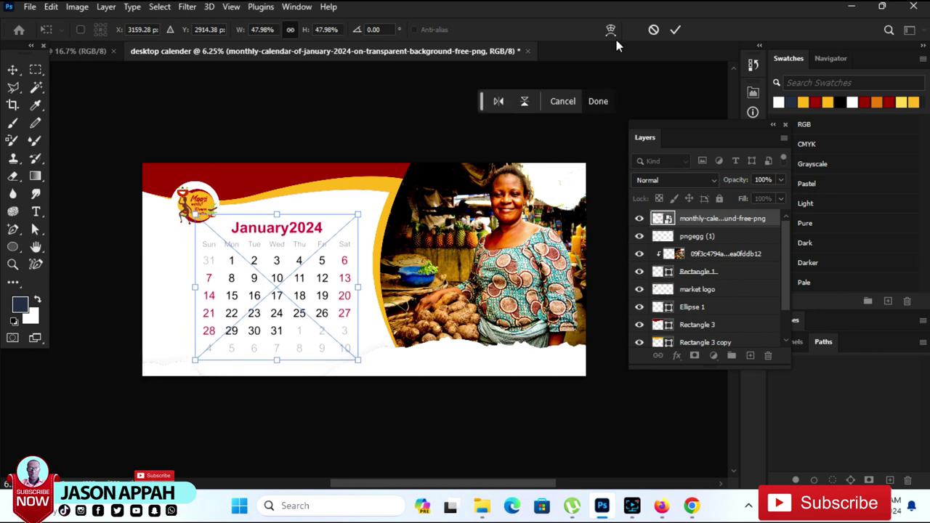
click(677, 29)
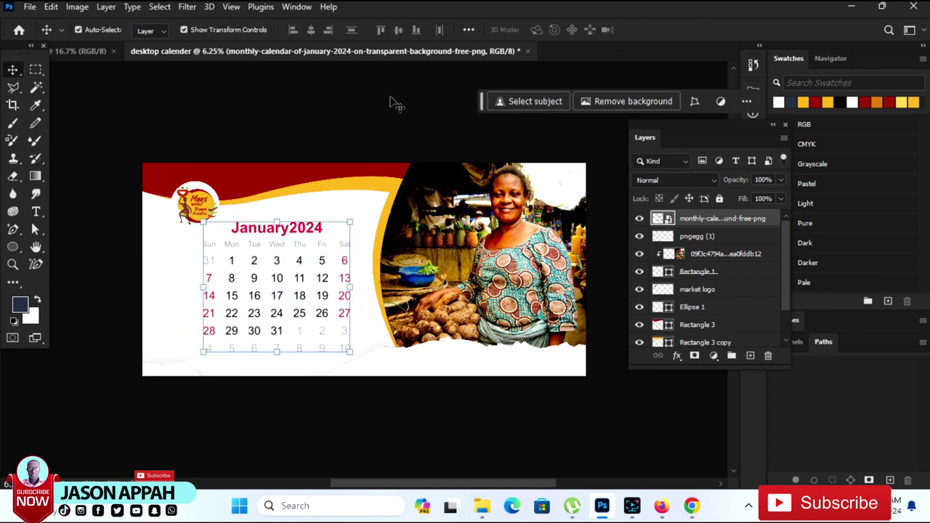
- Nudge the January 2024 calendar image slightly up and to the right within the white area
click(368, 95)
click(290, 238)
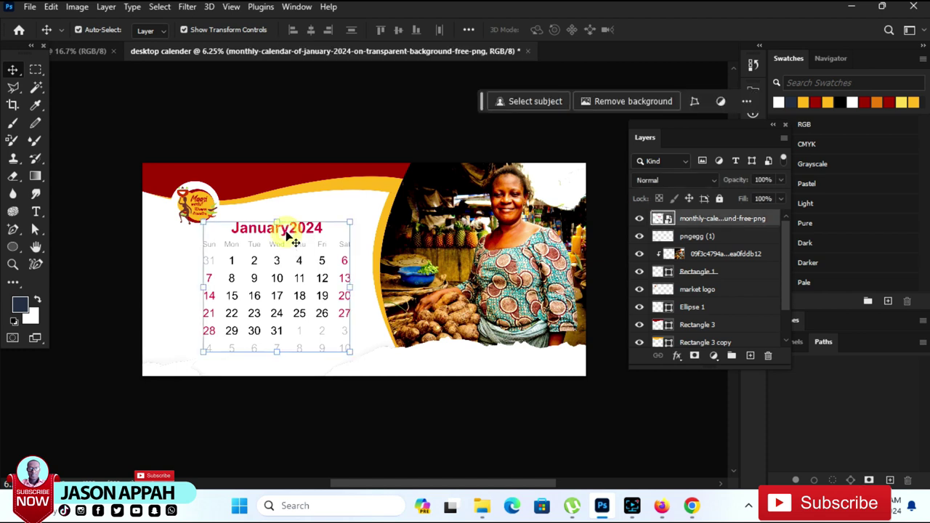
drag(287, 235, 289, 233)
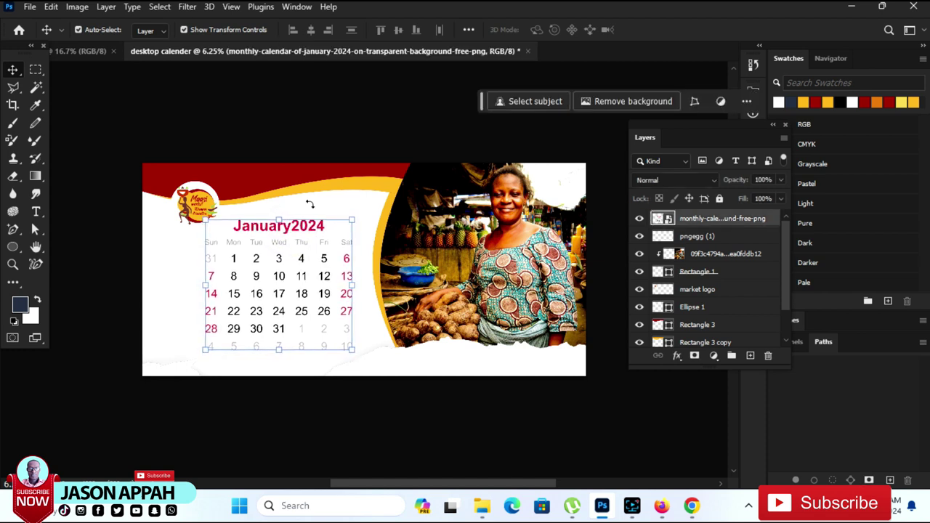
click(323, 133)
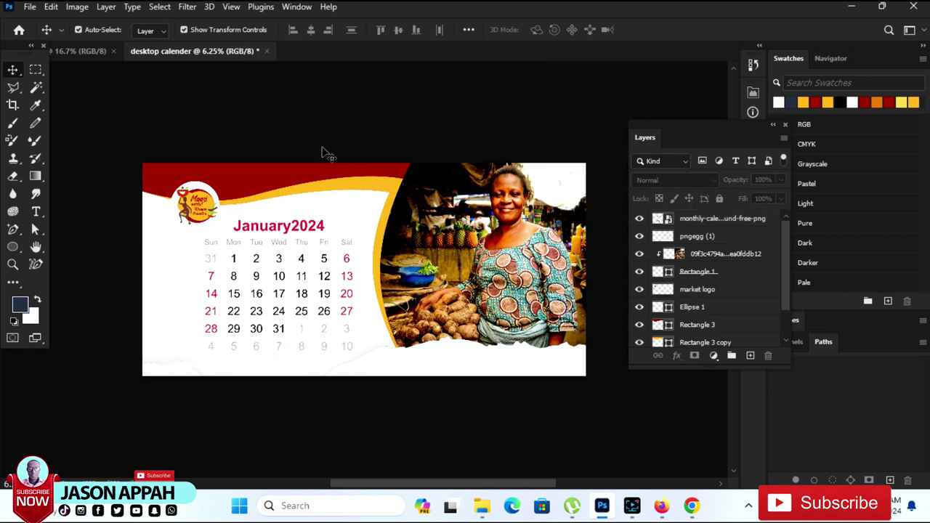
- Rasterize the January 2024 calendar image layer
click(314, 228)
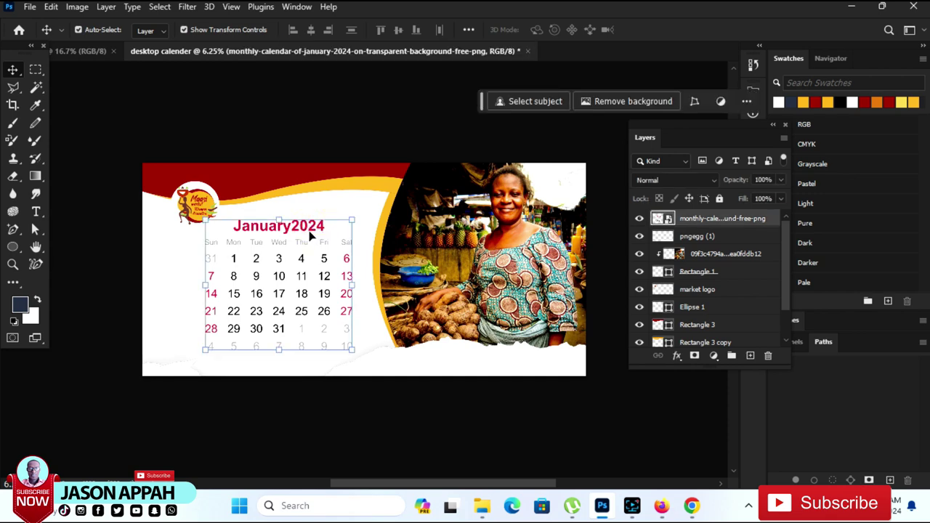
right_click(709, 222)
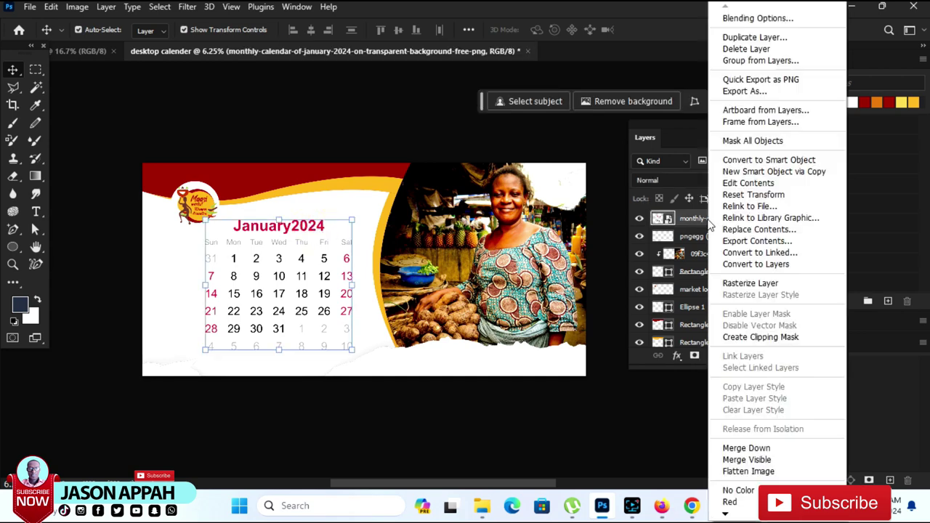
click(738, 280)
- Erase the year 2024 from the calendar heading using a rectangular marquee selection, leaving only January, and deselect
click(35, 73)
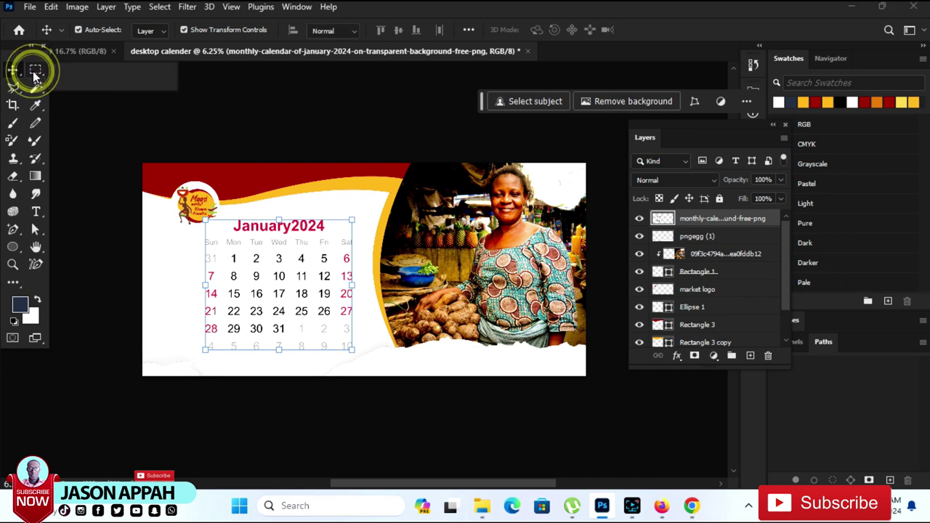
click(102, 69)
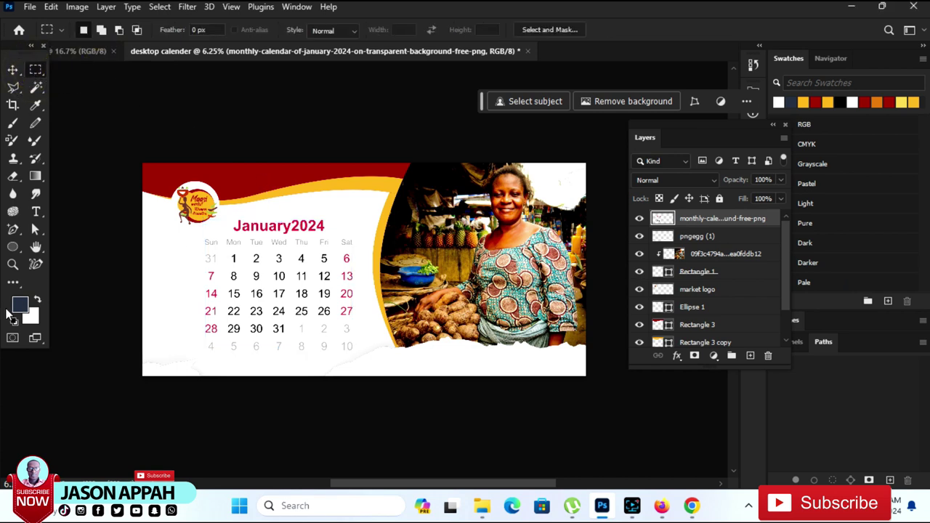
click(12, 265)
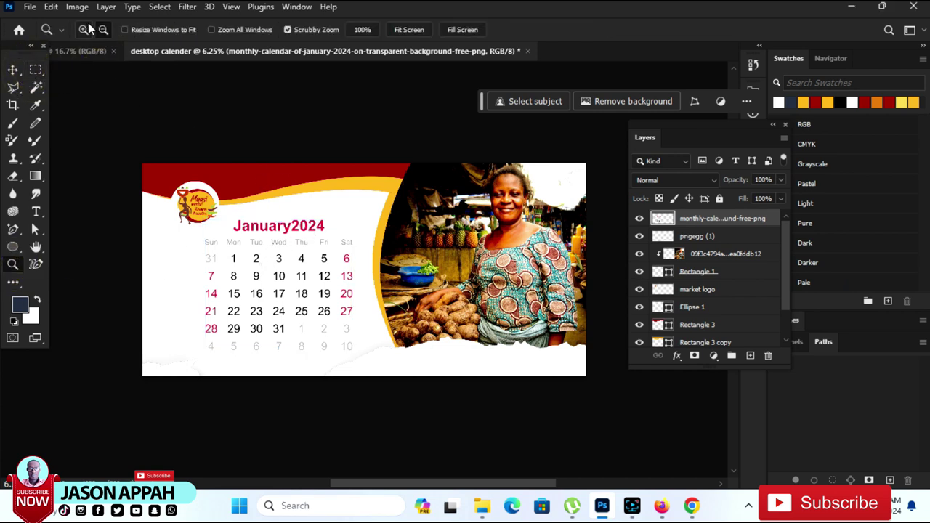
click(304, 226)
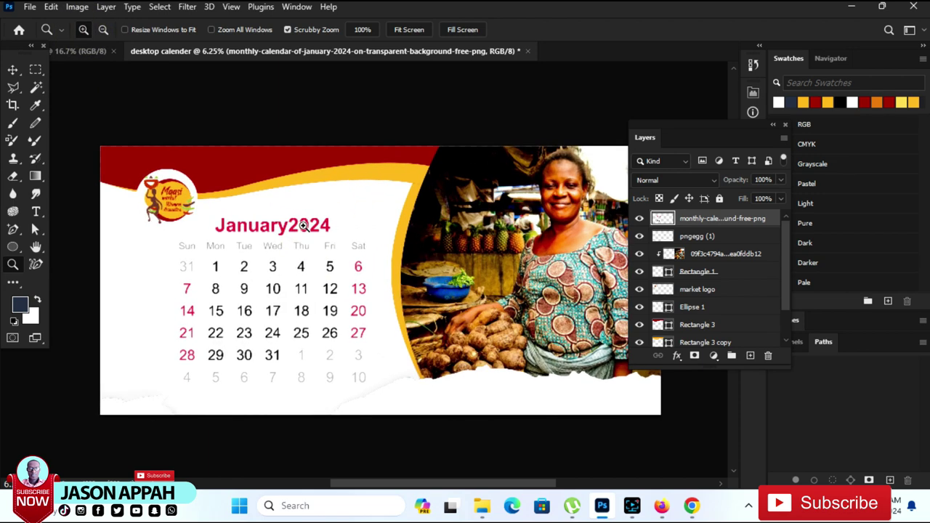
click(303, 226)
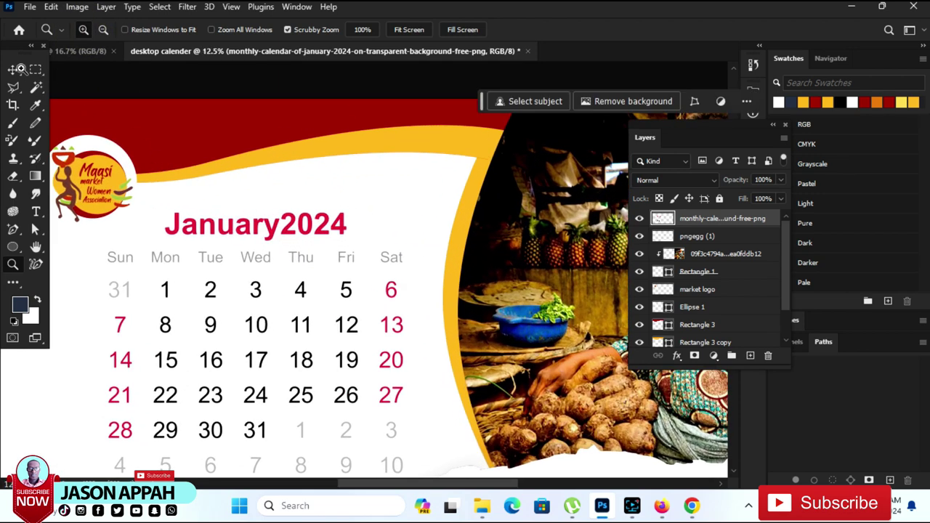
click(12, 69)
click(35, 69)
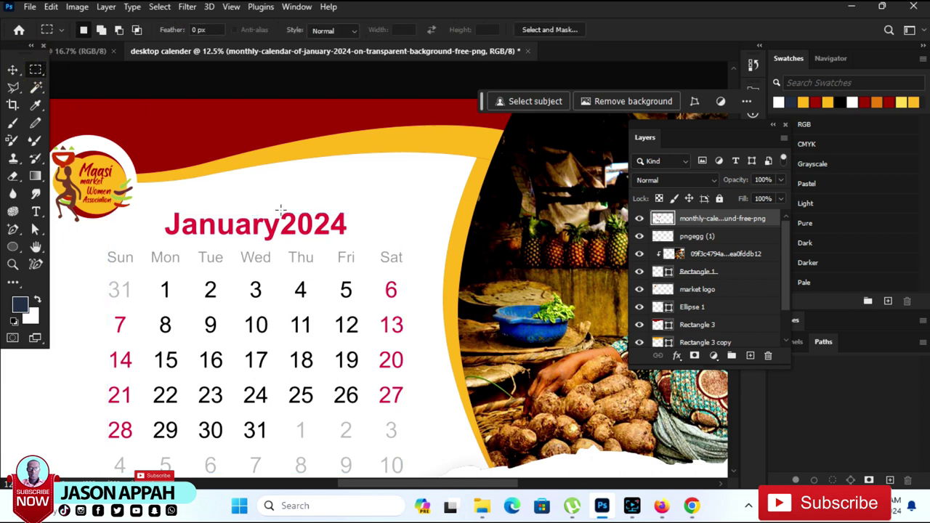
drag(281, 210, 350, 235)
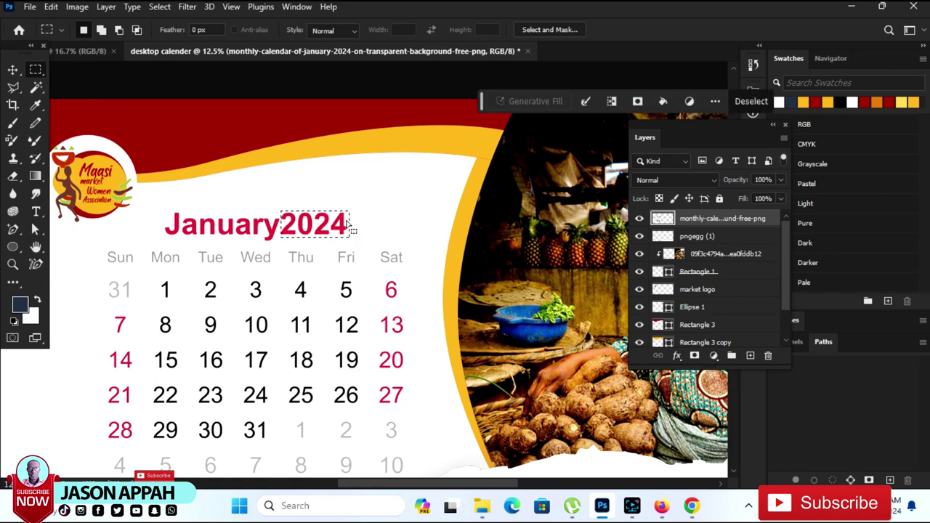
key(Delete)
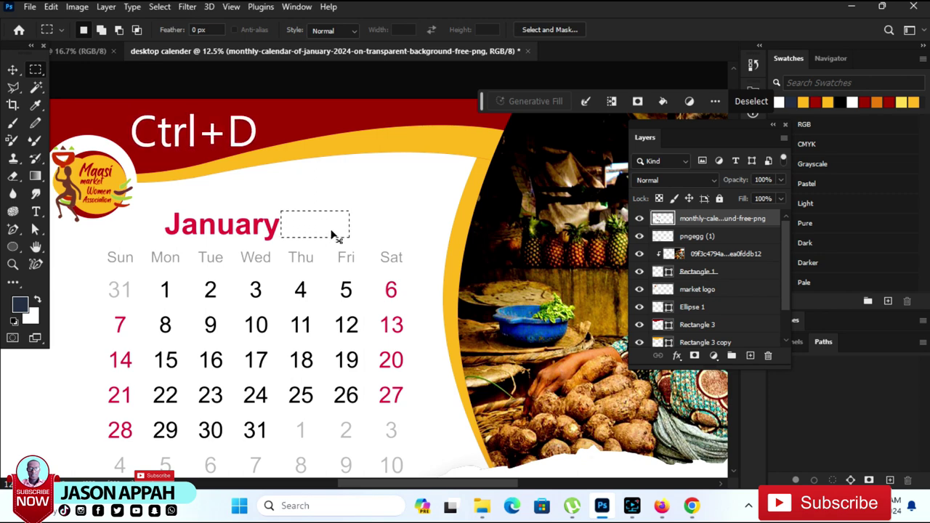
key(ctrl+d)
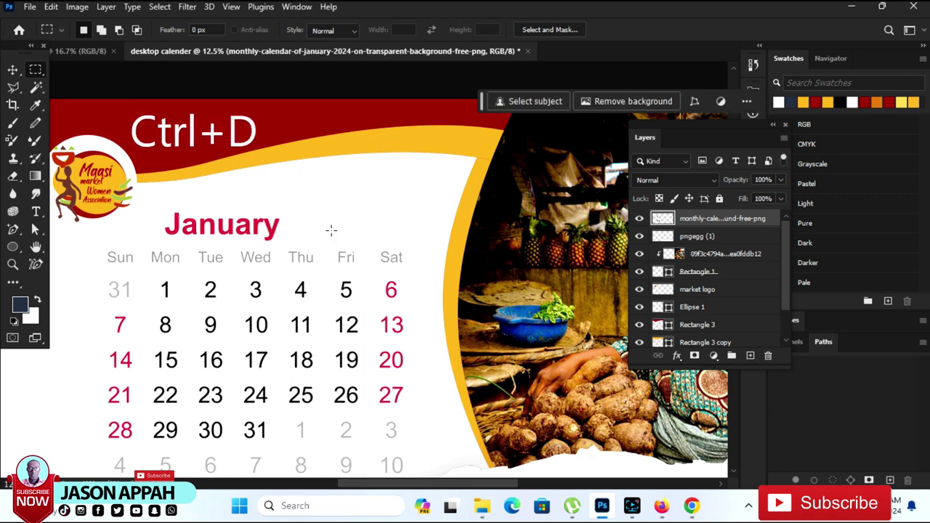
- Add the horizontal text "2024" in black Akira Expanded Super Bold, 144 pt, beside the calendar grid
click(14, 268)
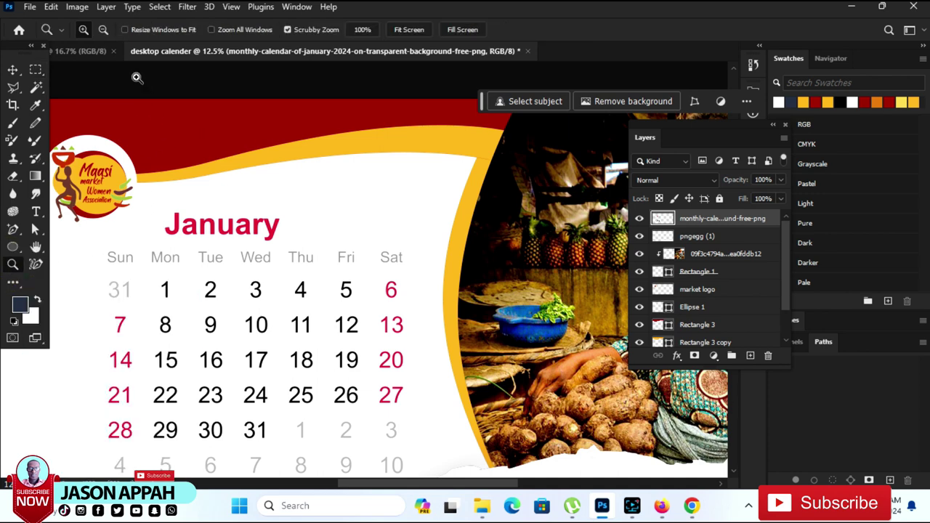
click(103, 29)
click(355, 252)
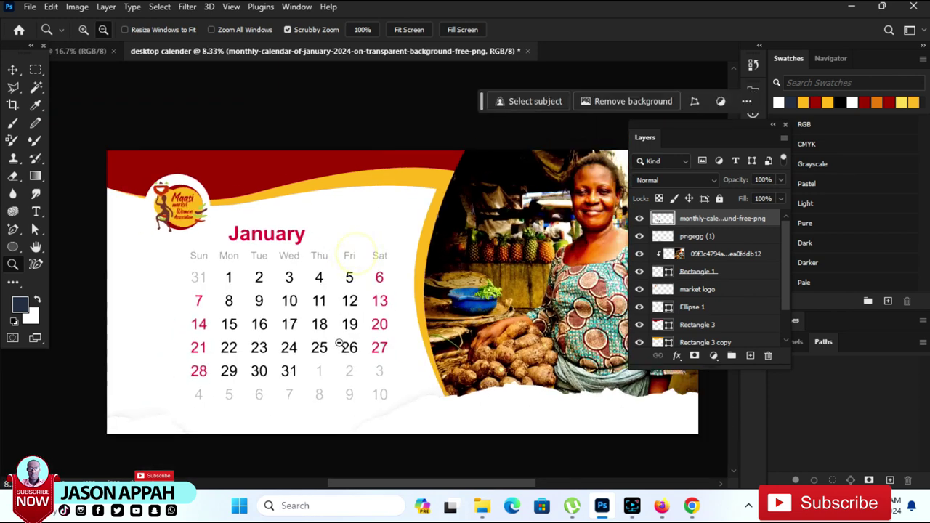
drag(670, 125, 817, 152)
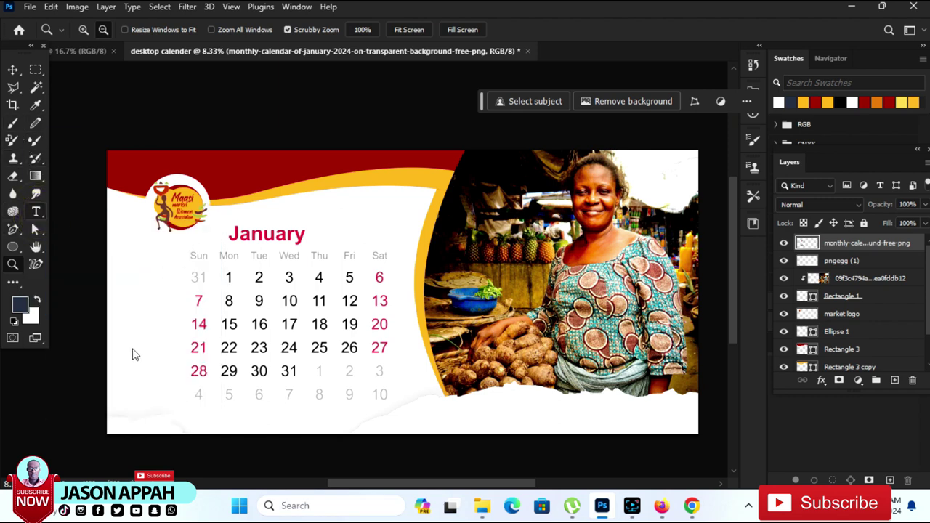
key(t)
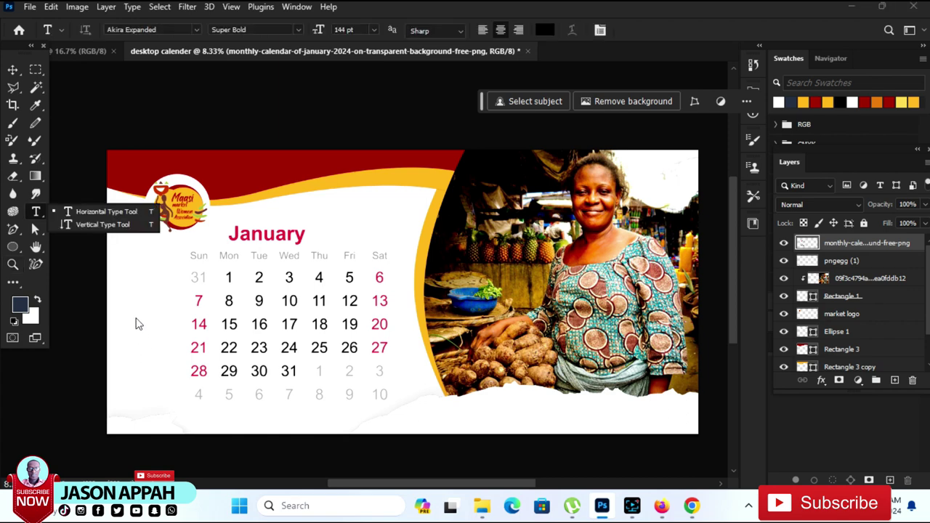
click(96, 212)
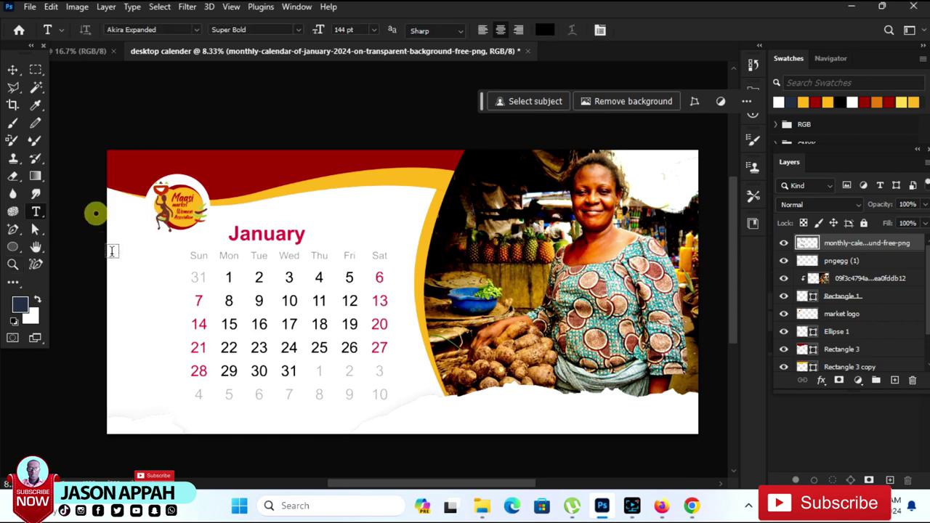
click(135, 309)
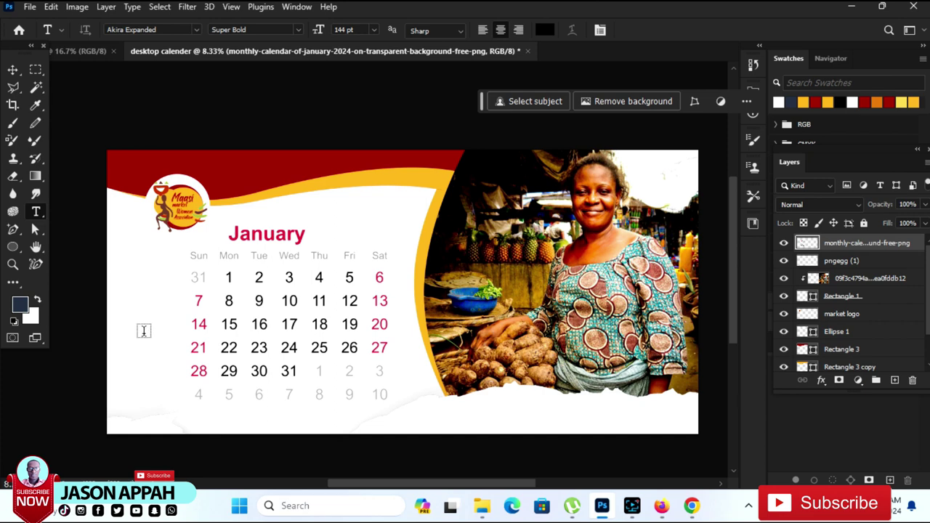
click(149, 310)
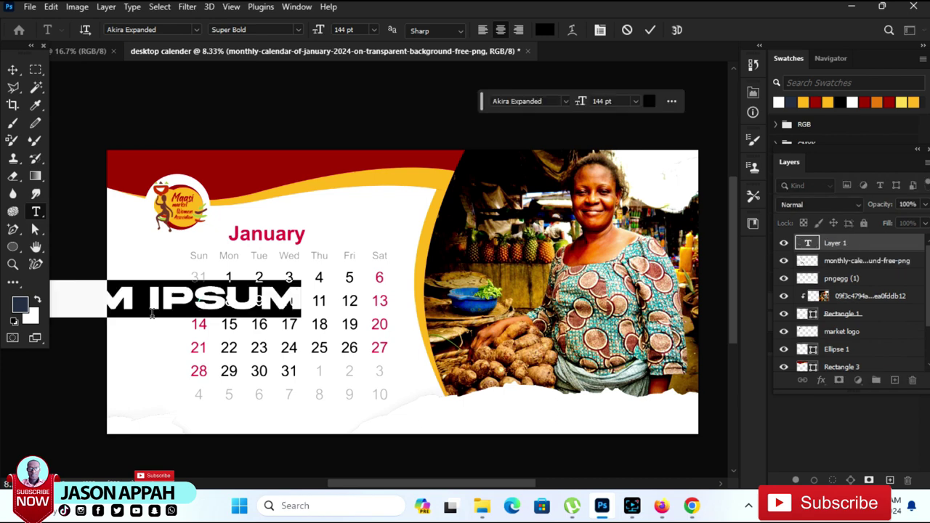
text(2024)
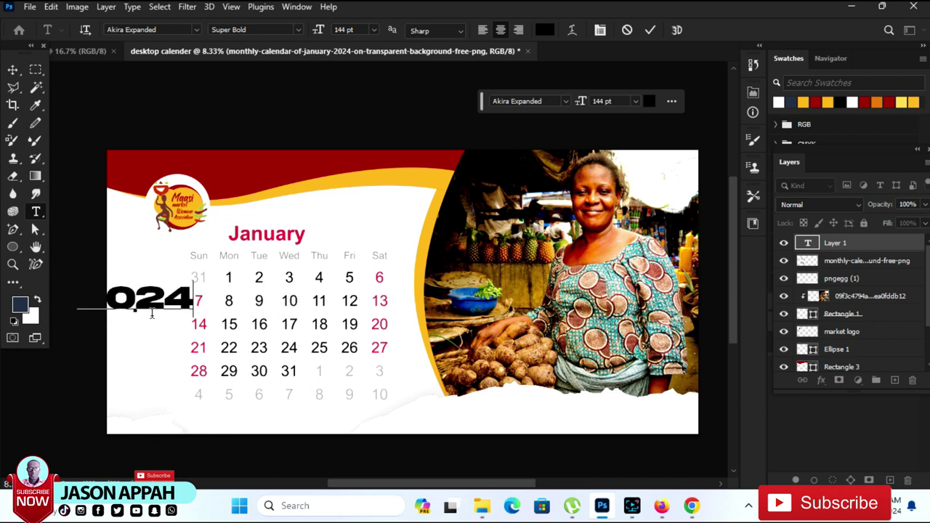
- Move the 2024 text clear of the canvas edge and rotate it about 91° counterclockwise so it reads upward
click(13, 69)
click(65, 70)
drag(194, 289, 225, 267)
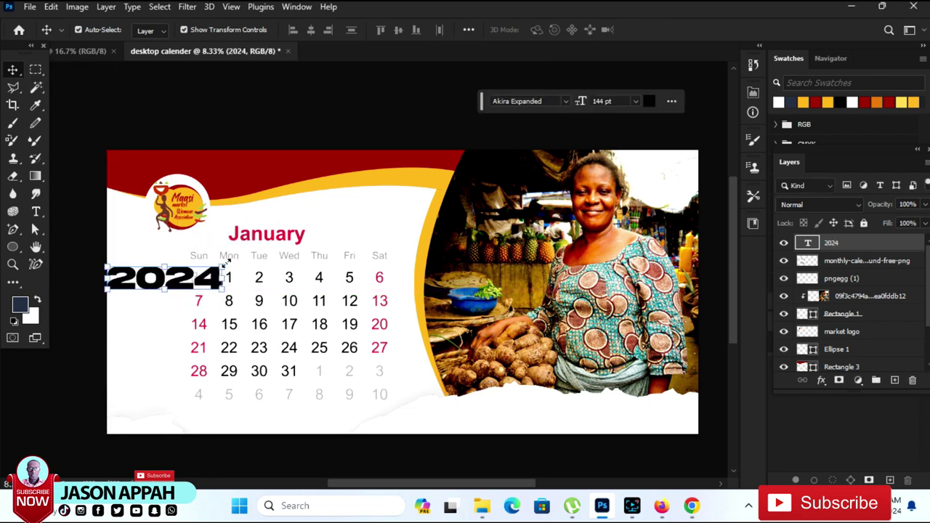
drag(187, 278, 354, 218)
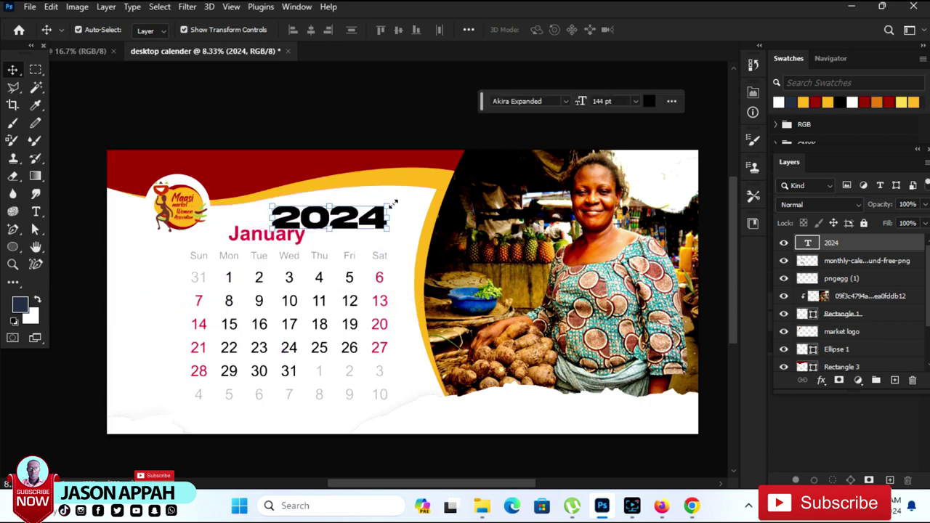
key(ctrl+t)
drag(398, 204, 316, 154)
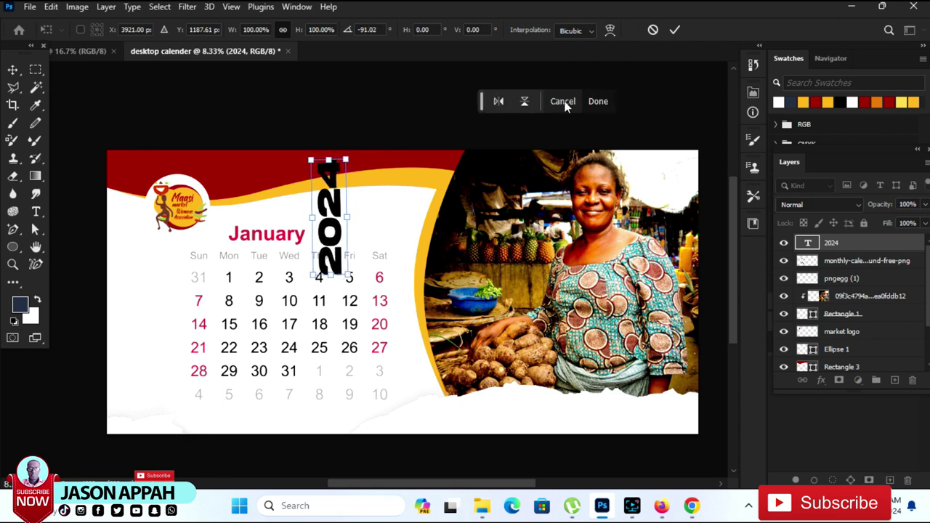
click(675, 32)
- Position the vertical 2024 text in the white space left of the date grid and nudge it up beside the dates
drag(330, 208, 158, 322)
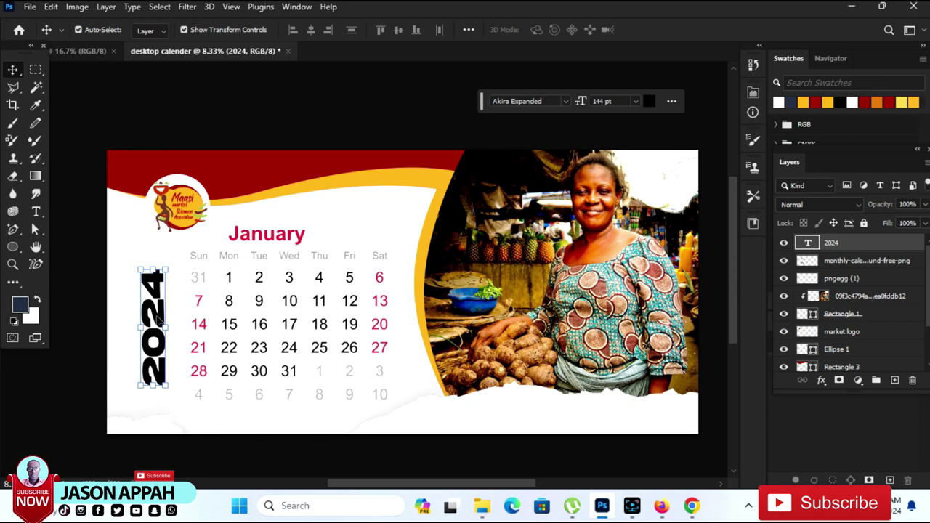
key(shift+Up)
key(shift+Up)
key(shift+Up)
key(shift+Up)
key(shift+Up)
key(shift+Up)
key(shift+Up)
key(shift+Up)
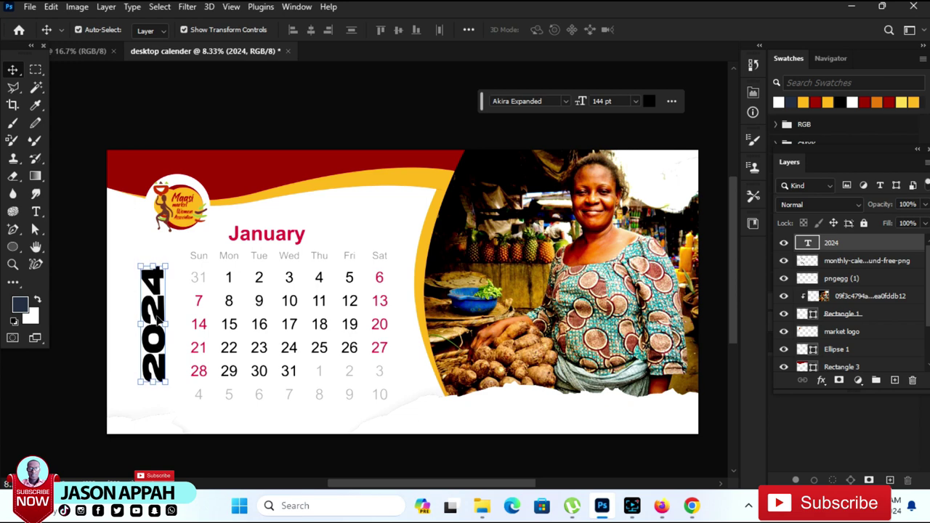
key(shift+Up)
key(shift+Up)
key(shift+Up)
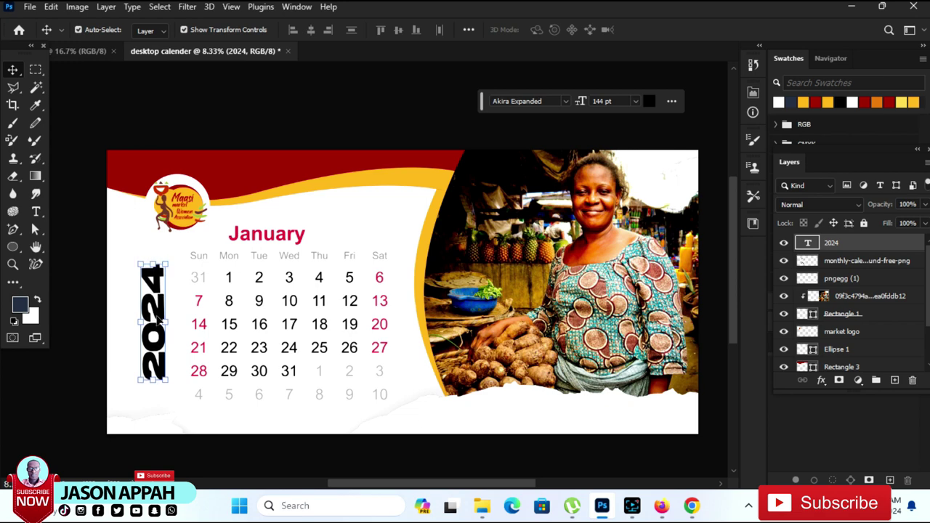
click(256, 113)
- Recolour the 2024 text dark red (a10404), sampled from the banner across the calendar's top
click(162, 318)
click(36, 210)
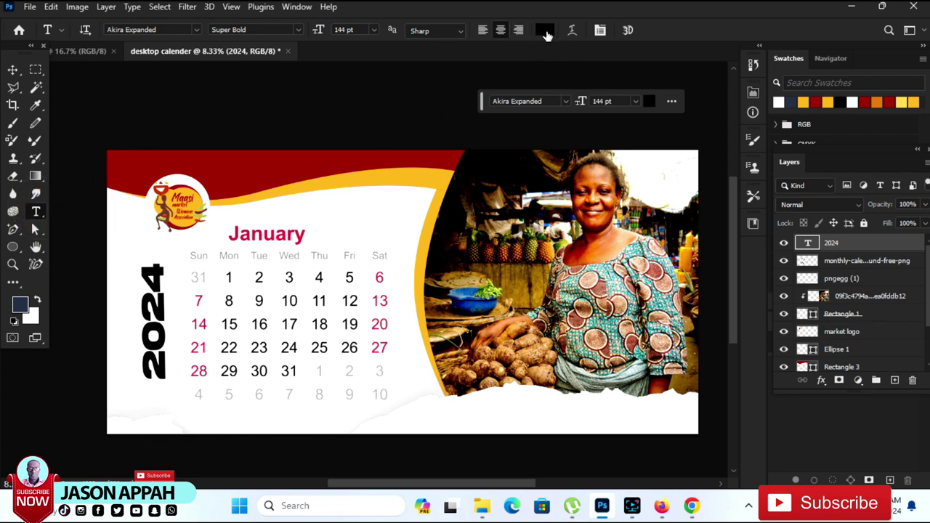
click(544, 31)
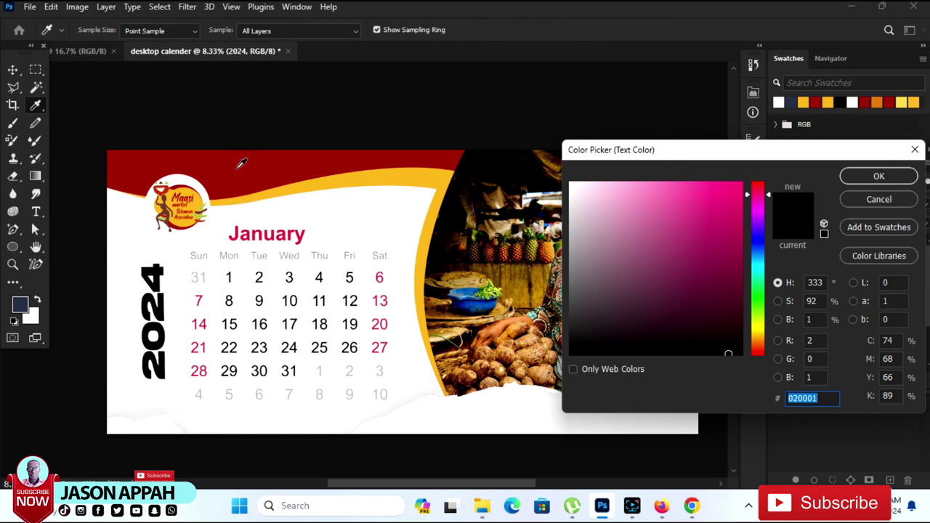
click(241, 163)
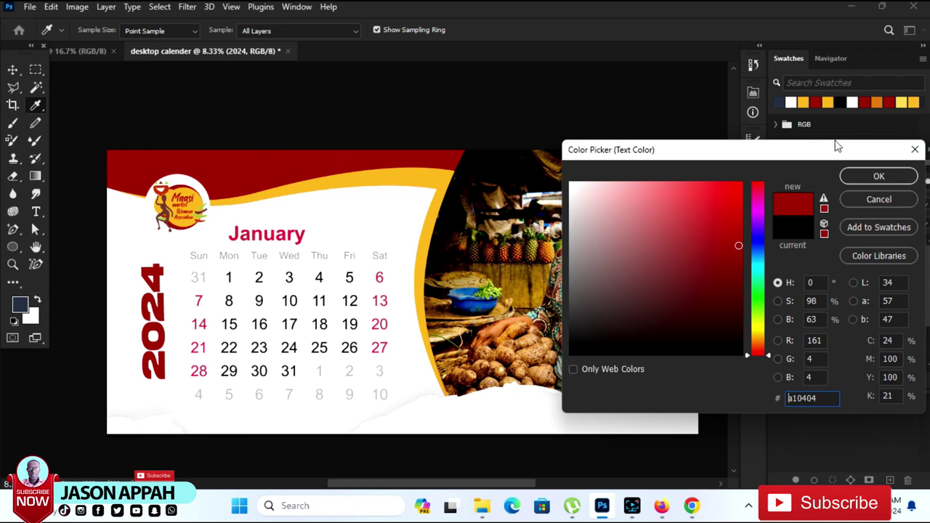
click(883, 177)
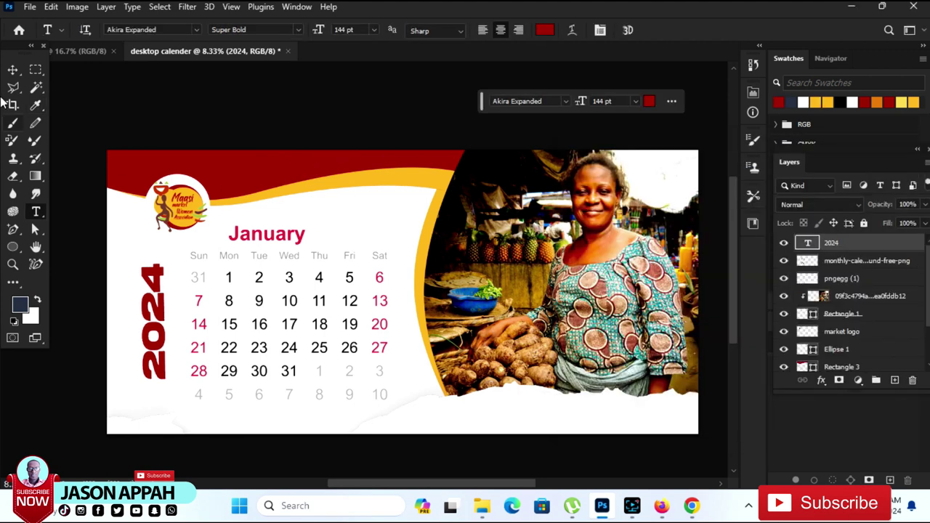
- Nudge the dark red 2024 text slightly up and to the left, and deselect it
click(14, 71)
key(shift+Up)
key(shift+Up)
key(shift+Up)
key(shift+Left)
key(shift+Left)
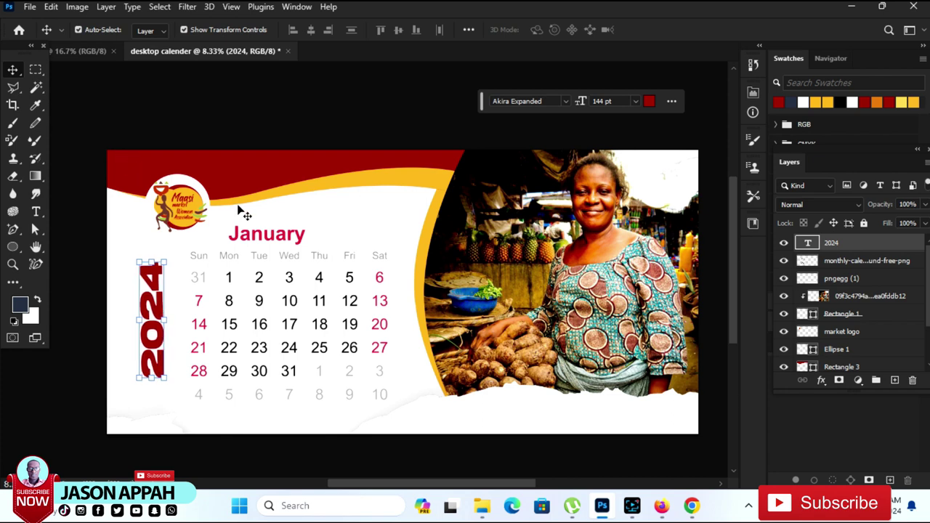
click(302, 109)
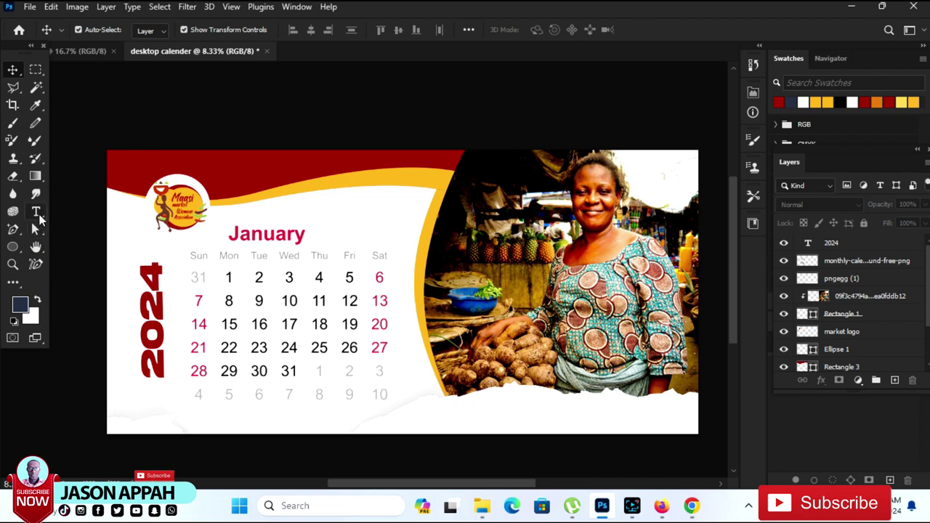
- Add the text MAASI MARKET WOMEN at 100 pt in Akira Expanded Super Bold, starting in the space above the date grid
click(37, 211)
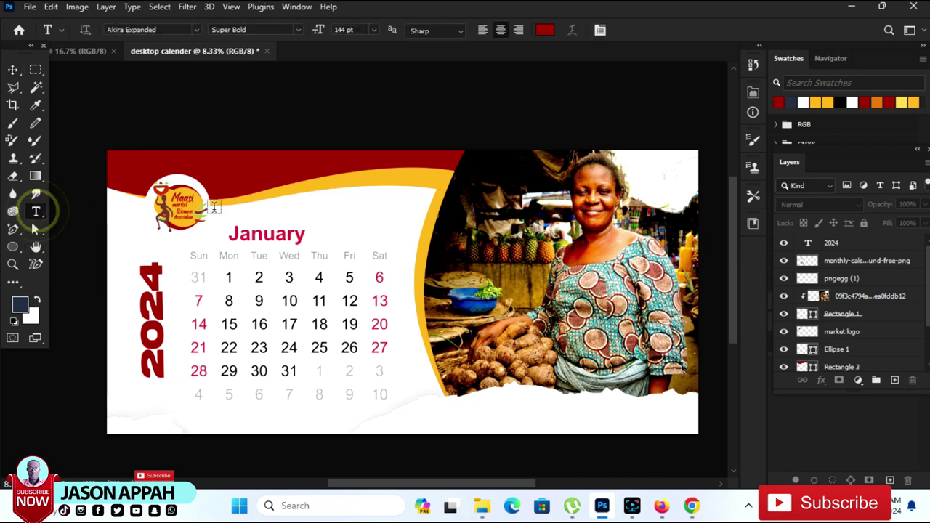
click(370, 220)
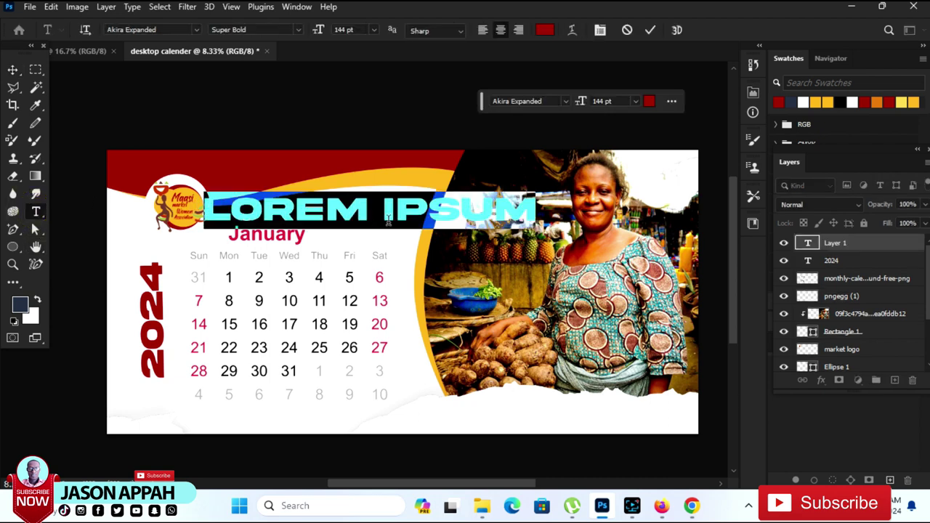
drag(318, 32, 289, 30)
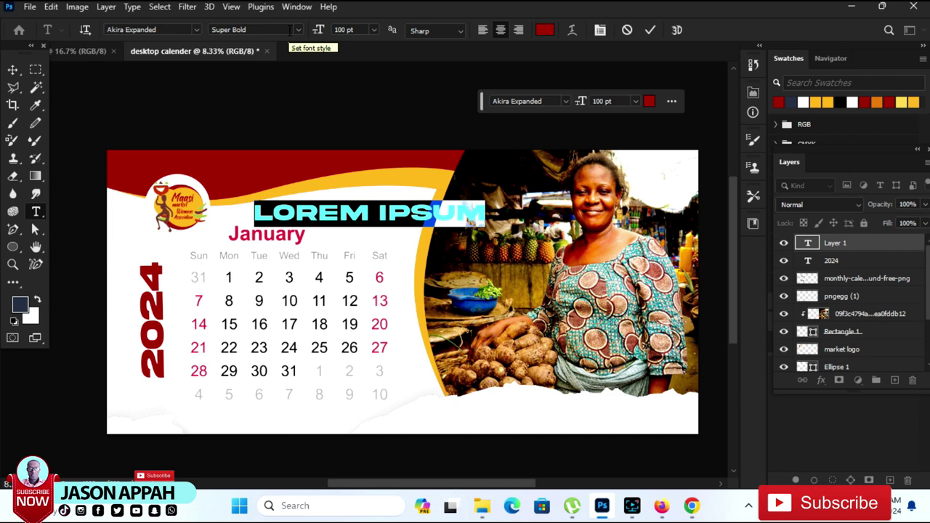
text(MA)
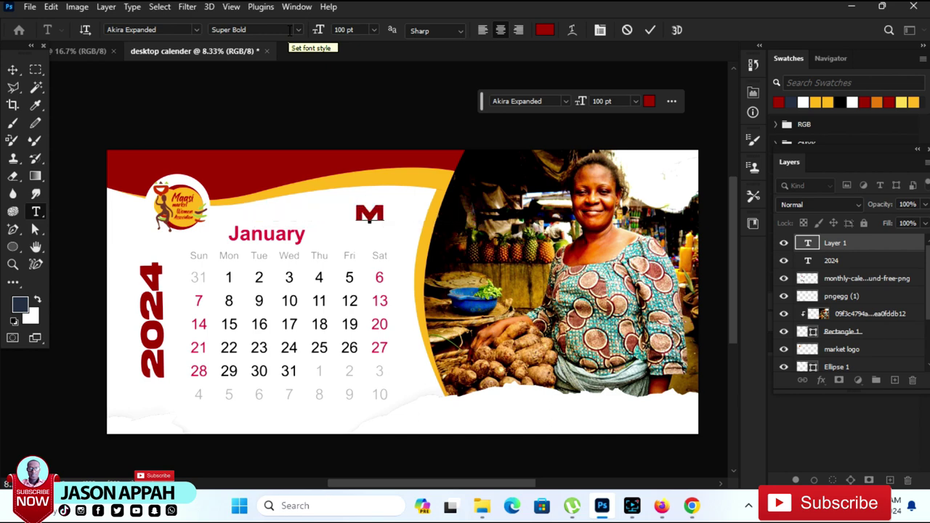
text(A)
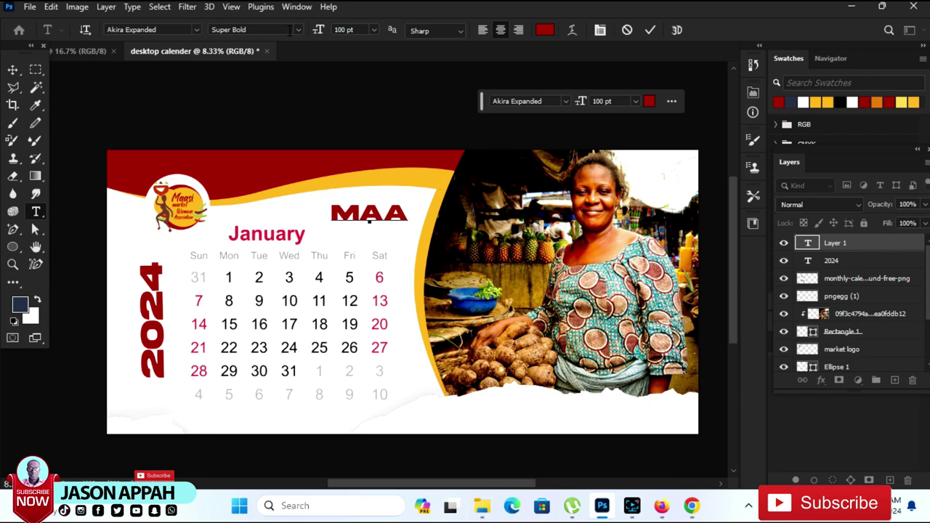
text(SI)
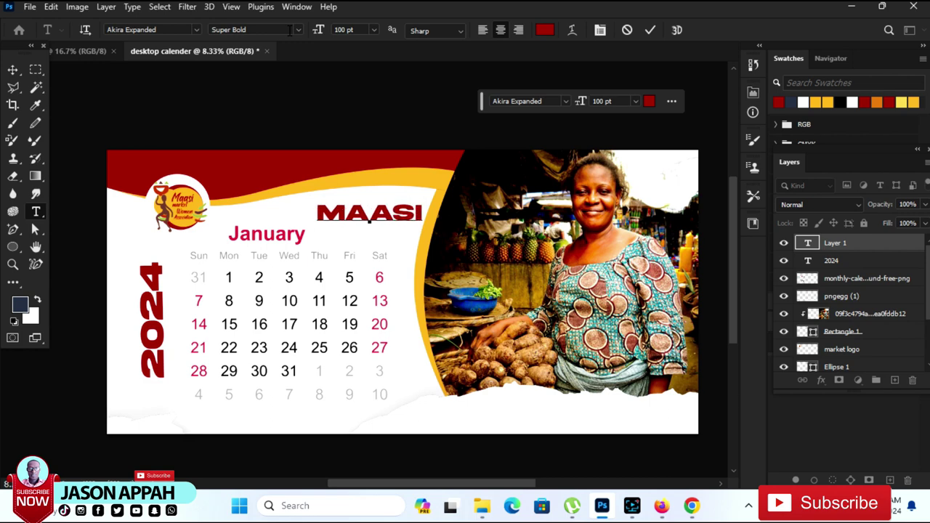
text( WEM)
key(BackSpace)
key(BackSpace)
text(O)
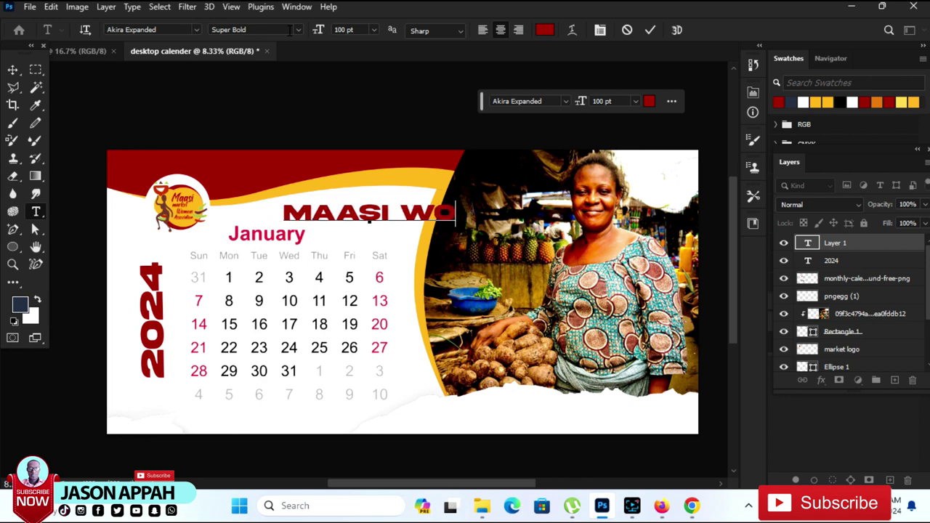
text(M)
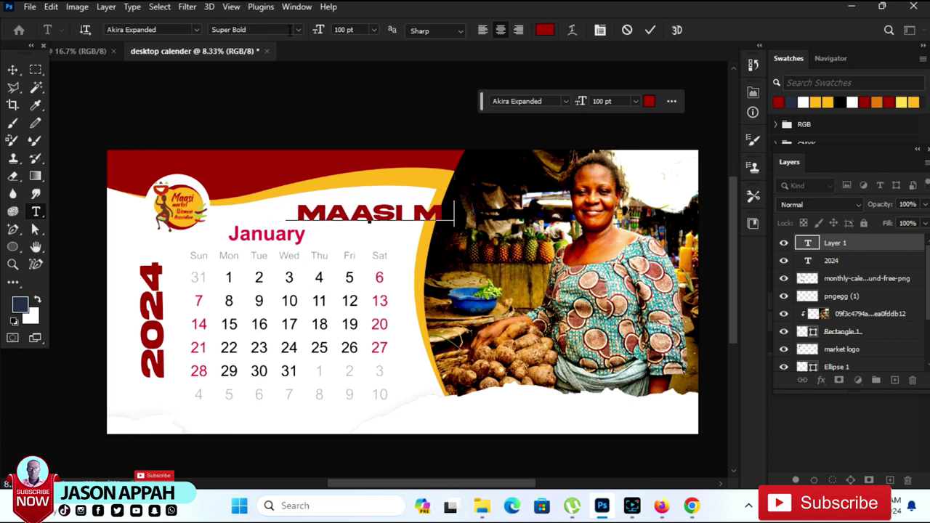
text(ARKET WOMENT)
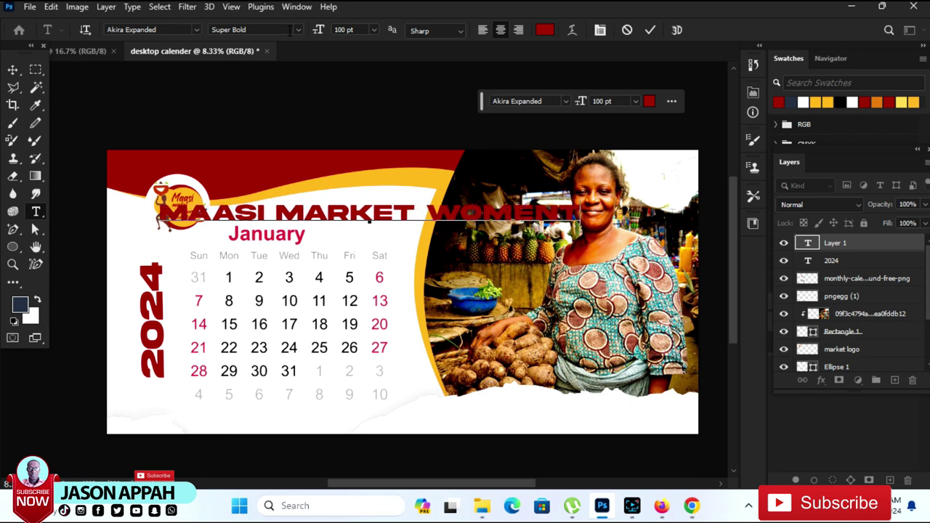
key(BackSpace)
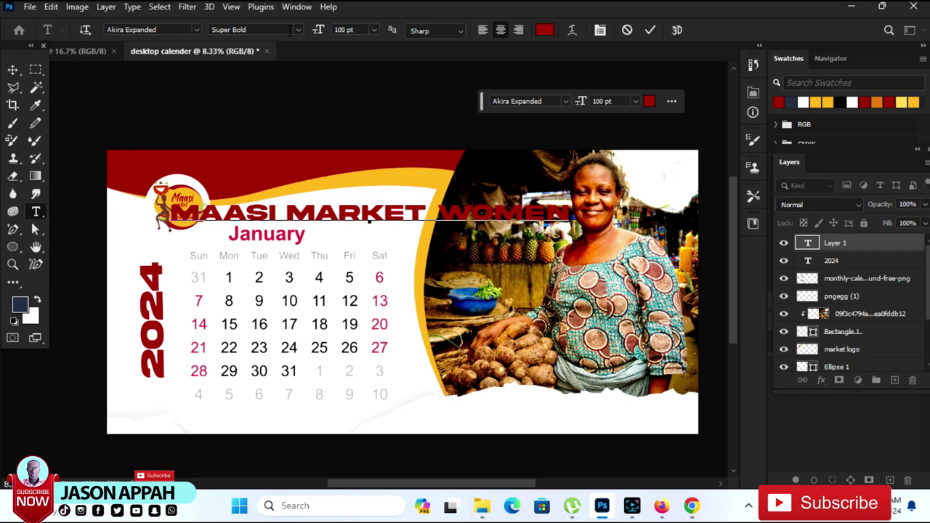
click(13, 69)
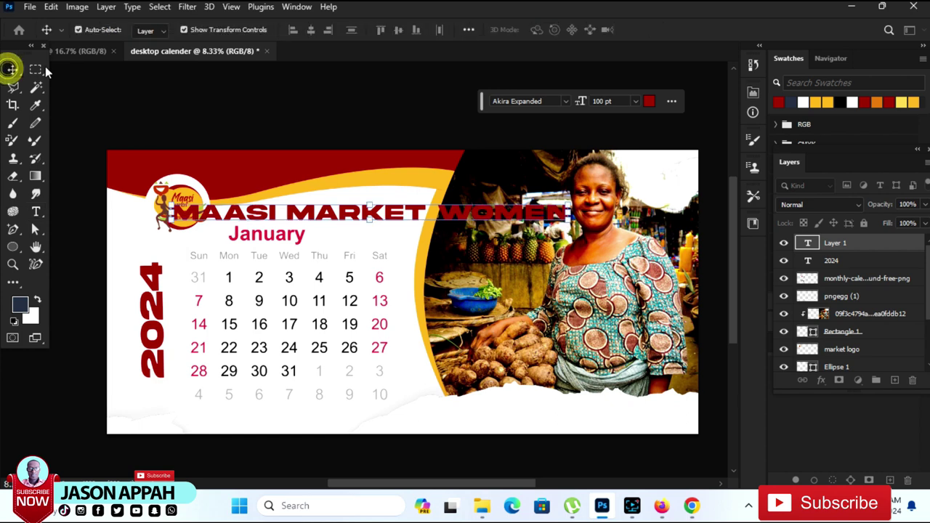
- Scale the MAASI MARKET WOMEN text down to about 57 pt and move it onto the white strip beneath the market photo
key(ctrl+t)
drag(168, 213, 342, 209)
drag(483, 222, 584, 410)
click(673, 31)
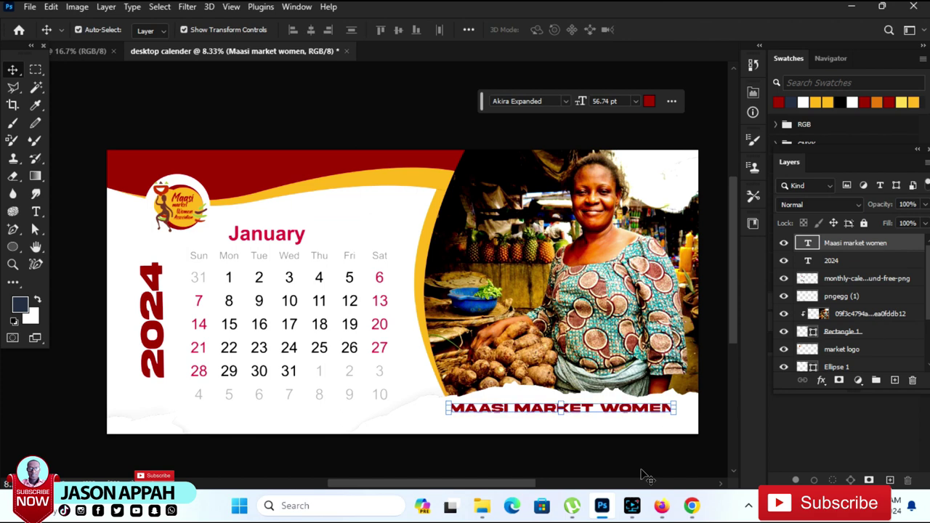
- Shrink the MAASI MARKET WOMEN text to about 87% and shift it right and slightly up within the white strip
drag(676, 403, 646, 408)
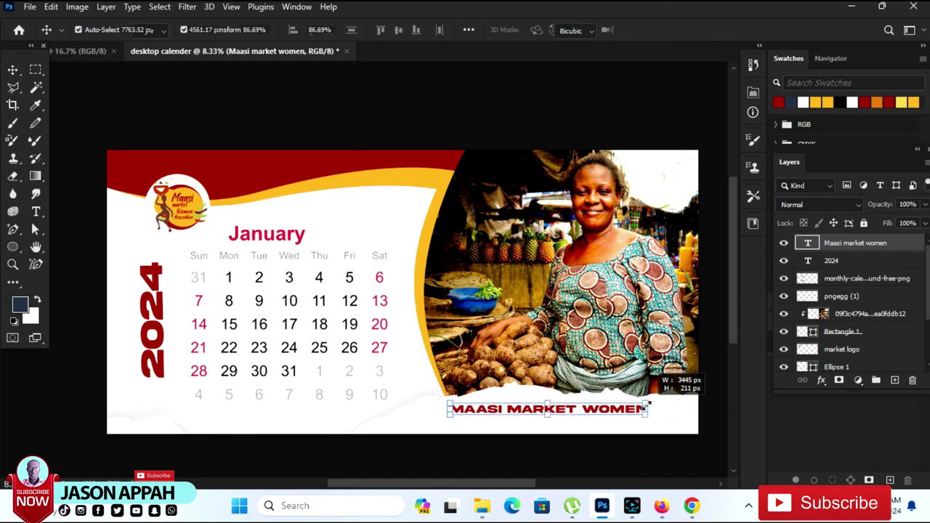
click(673, 31)
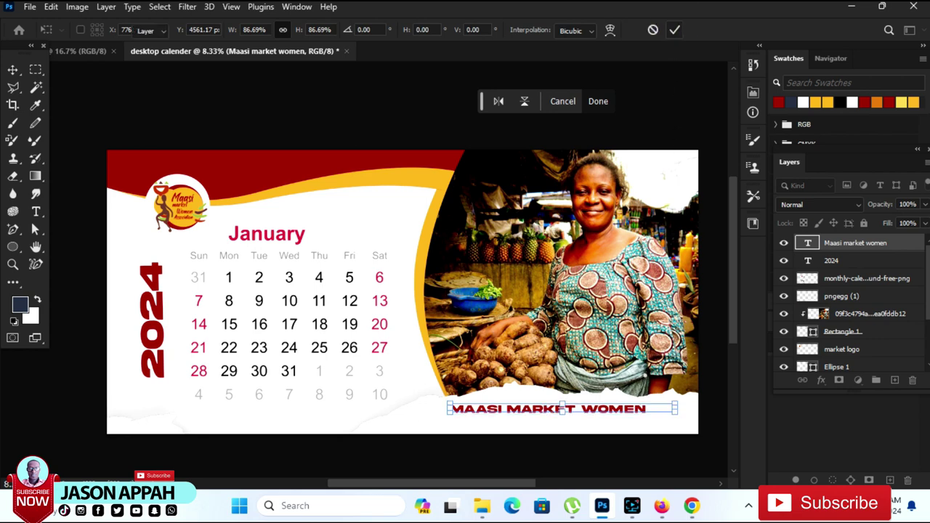
drag(614, 412, 639, 414)
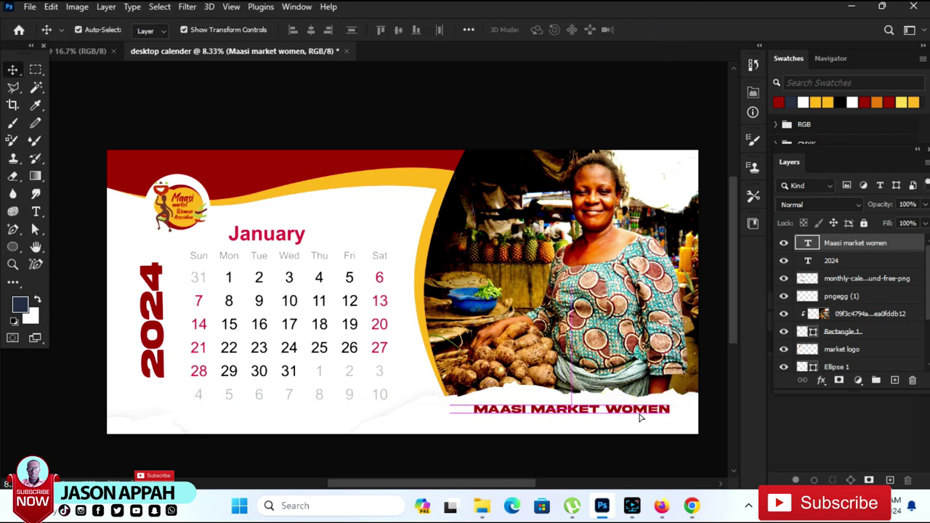
double_click(571, 404)
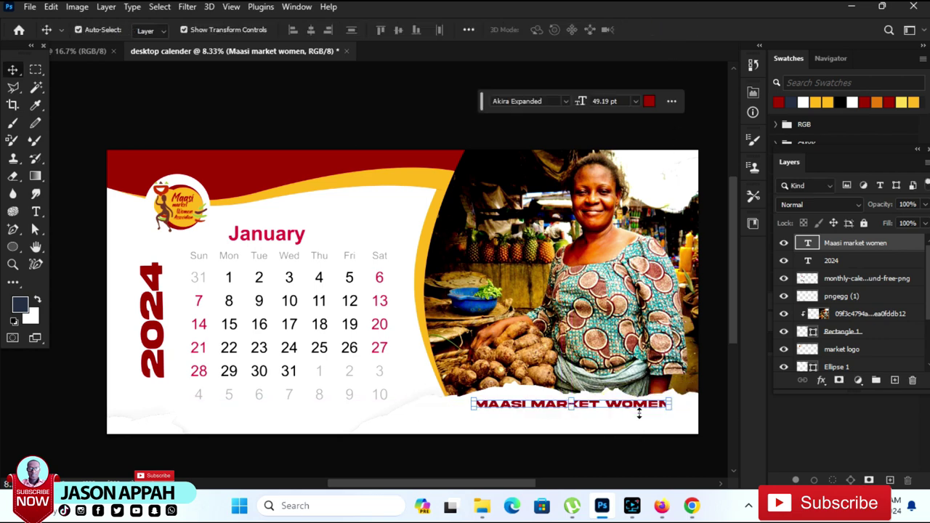
- Recolour the MAASI MARKET WOMEN text near-black (140305), sampled from the dark area along the market photo's curved edge
click(649, 102)
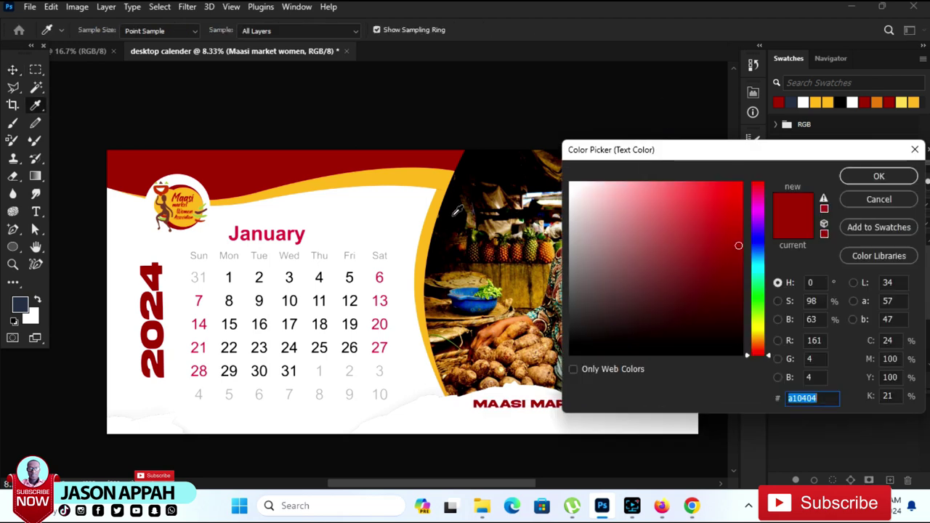
click(453, 214)
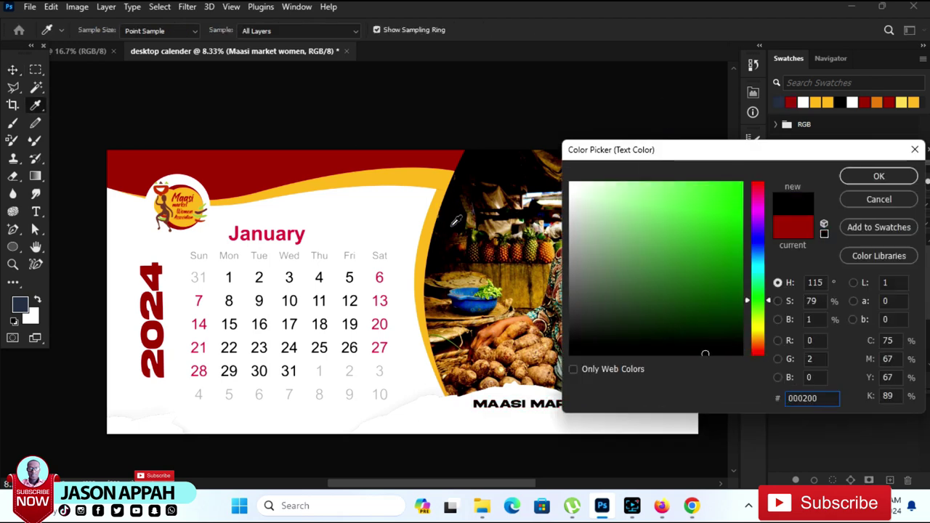
click(450, 230)
click(445, 239)
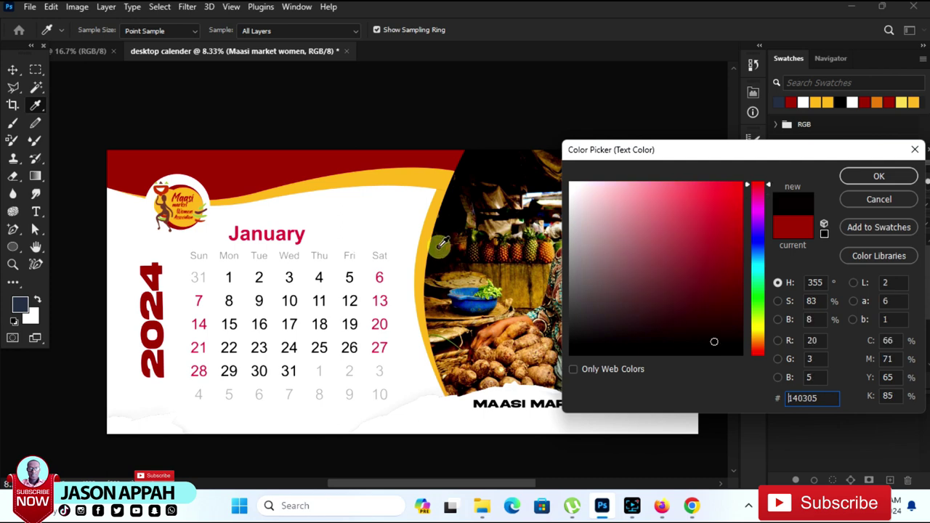
click(876, 175)
- Nudge the near-black MAASI MARKET WOMEN text down and slightly to the right, clear of the torn-paper edge, and deselect it
key(shift+Down)
key(shift+Down)
key(shift+Down)
key(shift+Down)
key(shift+Down)
key(shift+Down)
key(shift+Down)
key(shift+Down)
key(shift+Right)
key(shift+Down)
key(shift+Right)
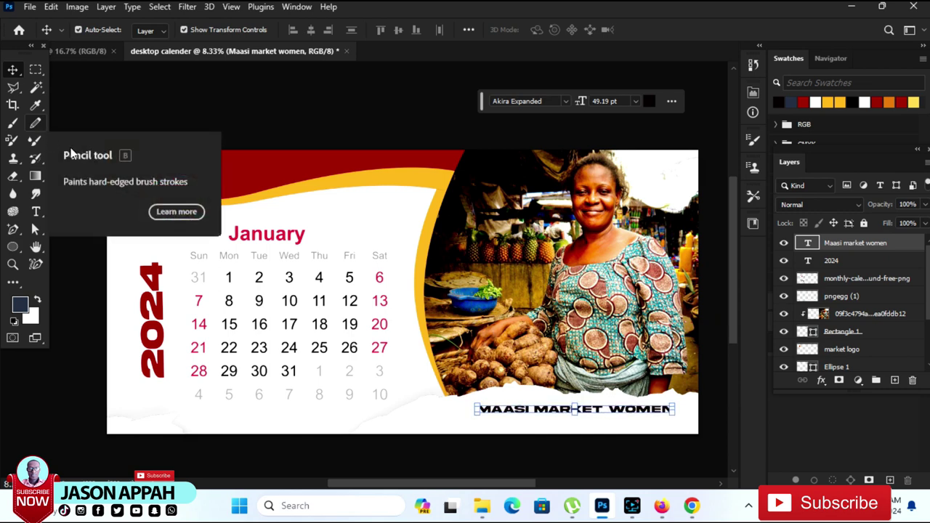
click(258, 115)
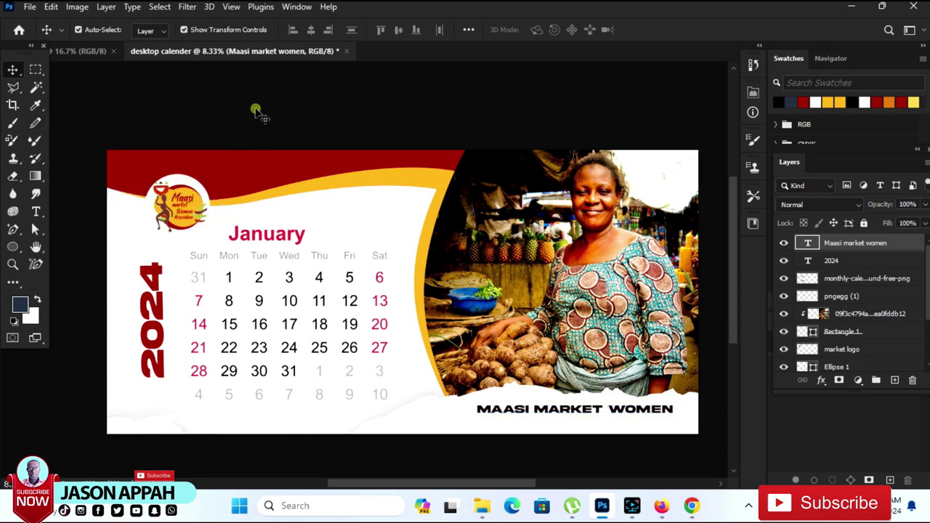
- Duplicate the MAASI MARKET WOMEN line directly below itself and replace the copy's wording with ASSOCIATION
click(577, 411)
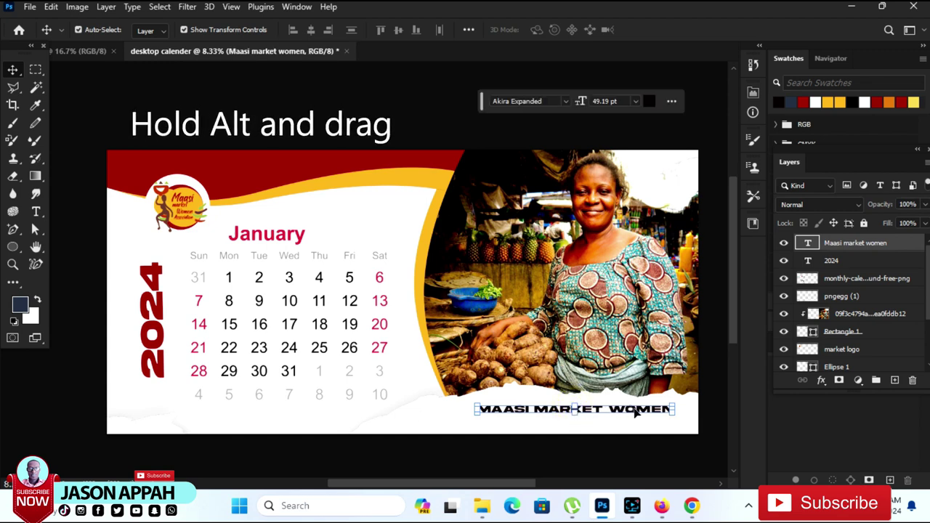
drag(632, 414, 633, 429)
click(35, 211)
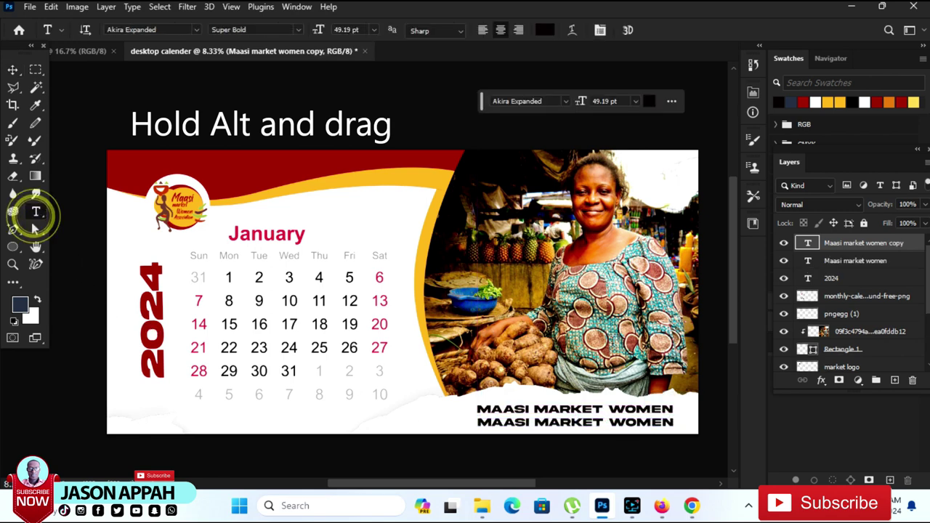
drag(675, 420, 441, 422)
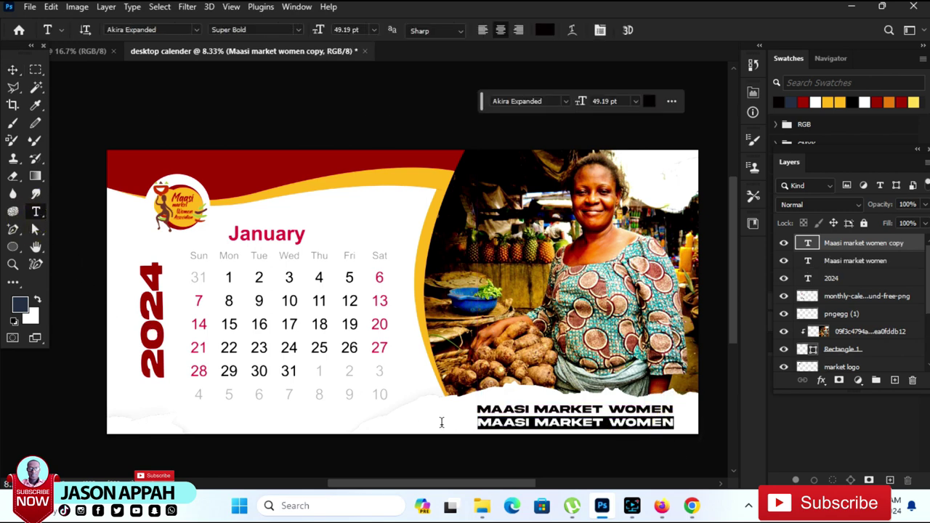
text(A)
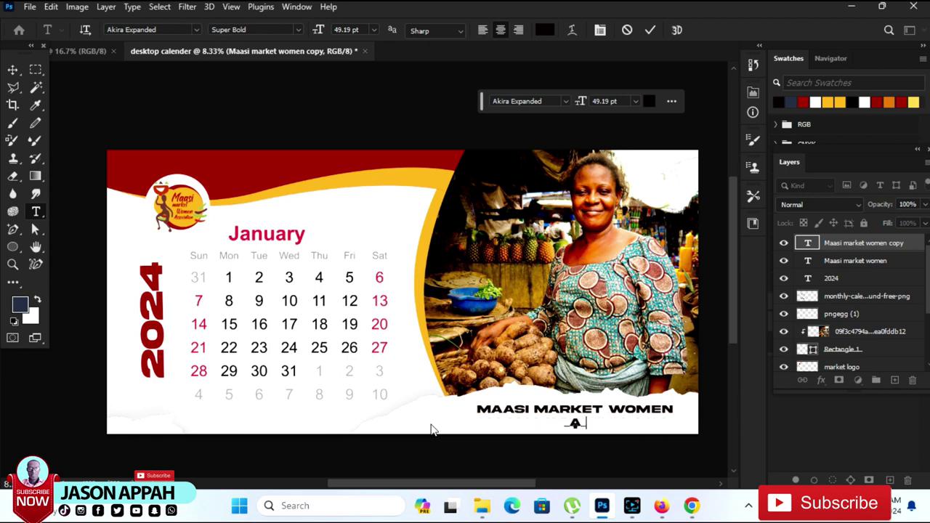
text(SSOCATION)
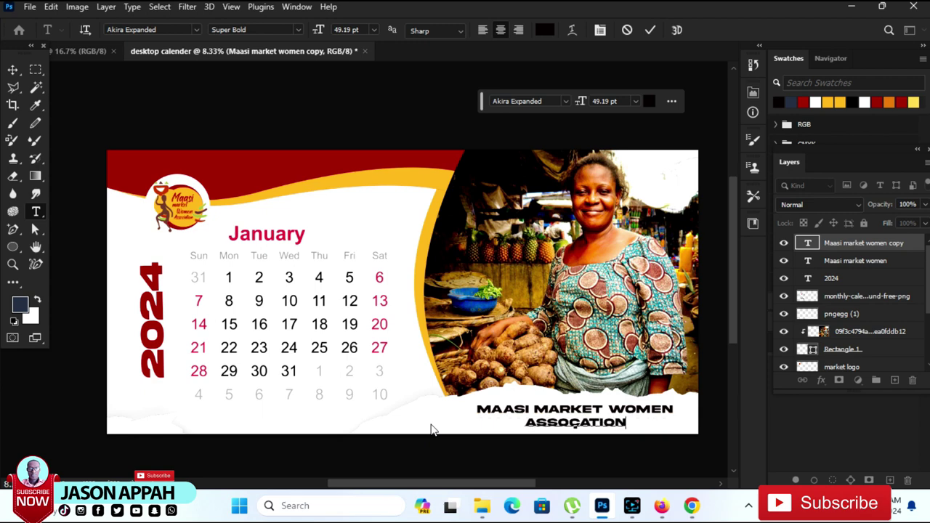
key(BackSpace)
key(BackSpace)
key(BackSpace)
key(BackSpace)
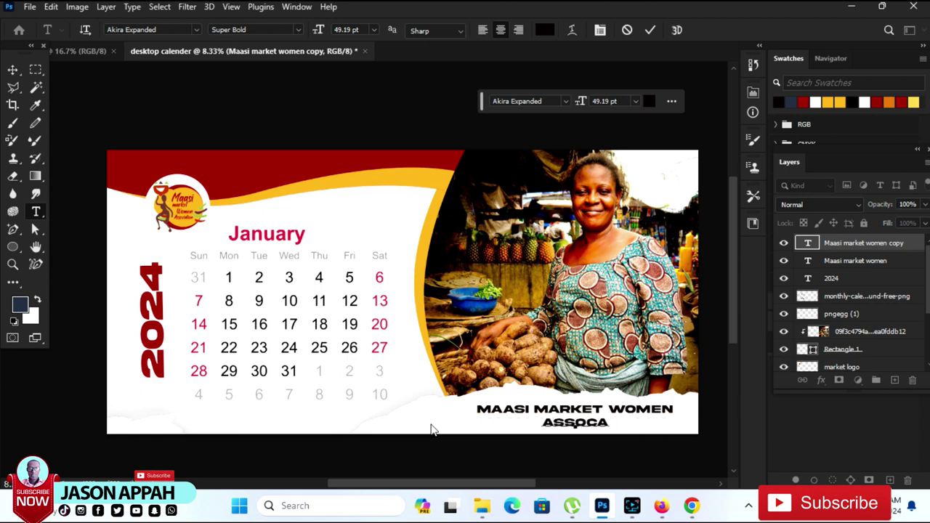
key(BackSpace)
text(IATION)
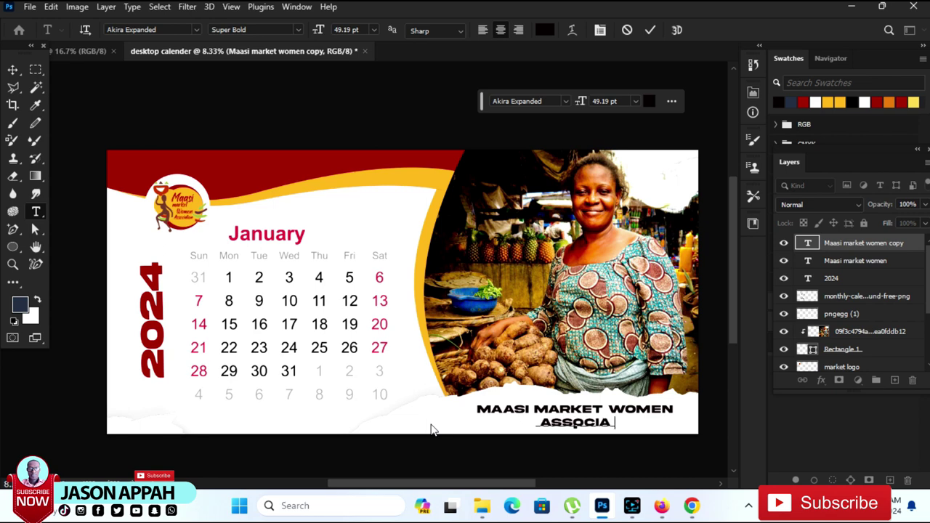
click(13, 69)
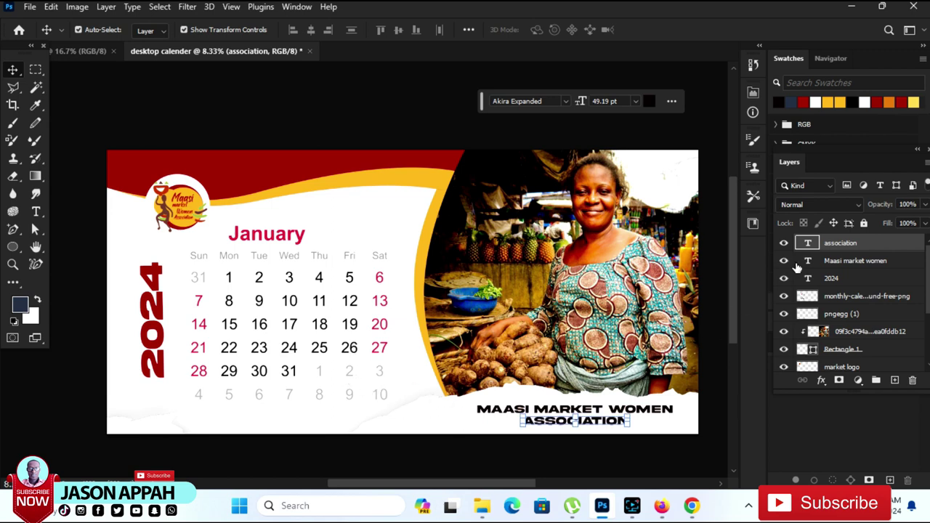
- Scale the MAASI MARKET WOMEN and ASSOCIATION lines together to about 80%, keep them on the white strip beneath the photo, and deselect
shift+click(870, 261)
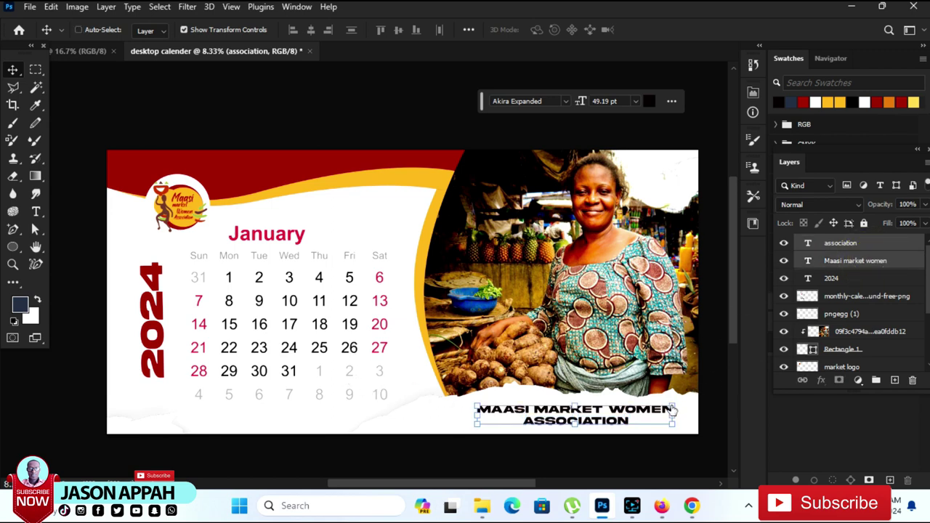
click(838, 247)
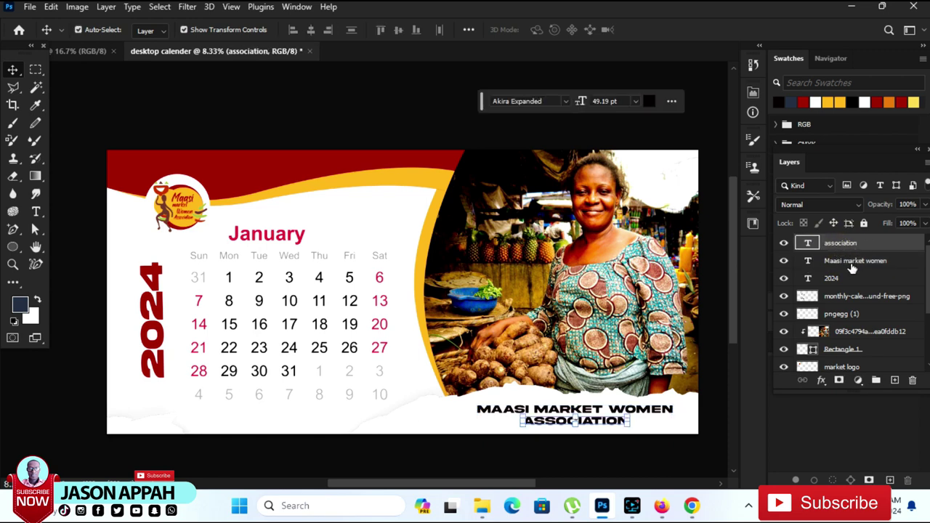
shift+click(851, 263)
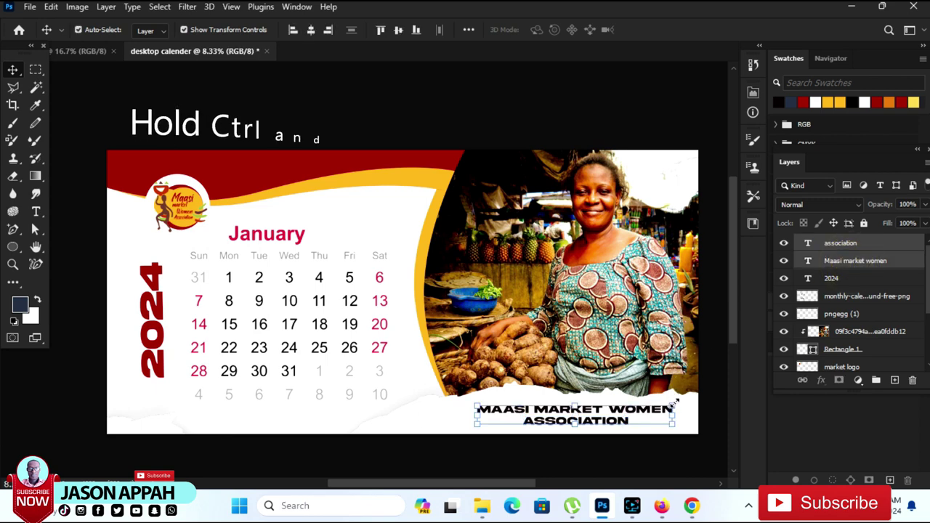
drag(674, 402, 634, 416)
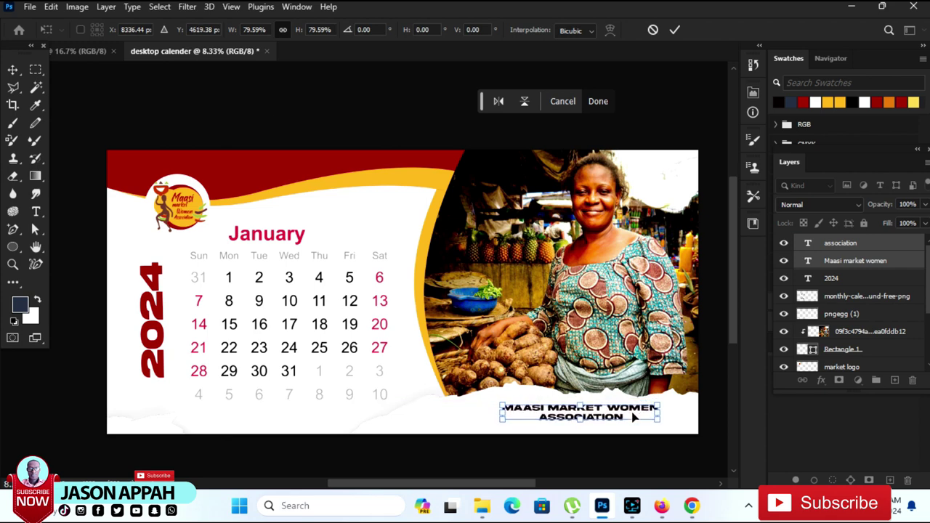
click(674, 31)
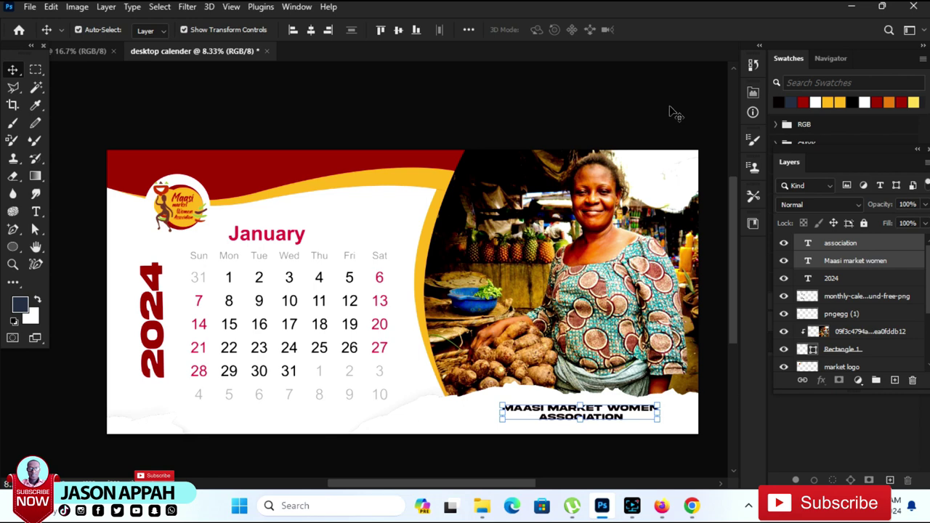
click(669, 113)
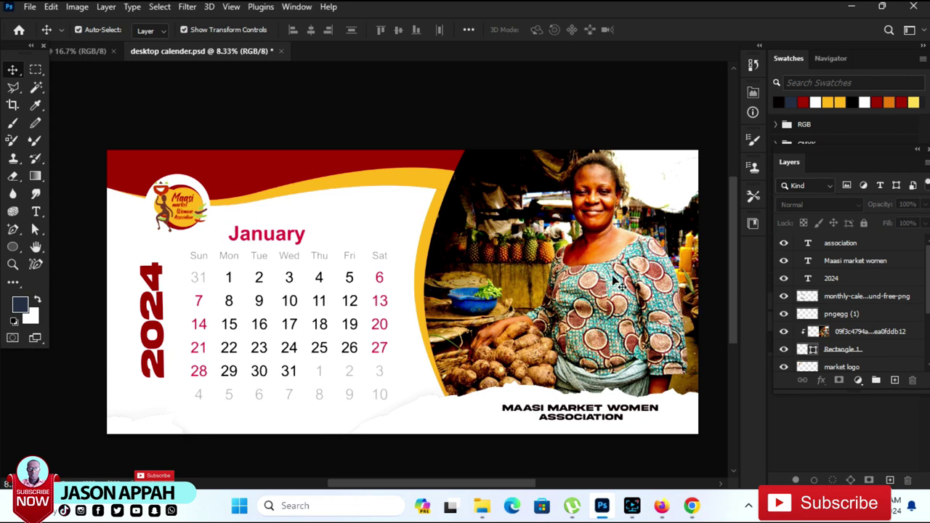
- Hide the potato seller's photo and place the supporting-women-owned-businesses photo from the market women folder over the curved photo area
click(582, 293)
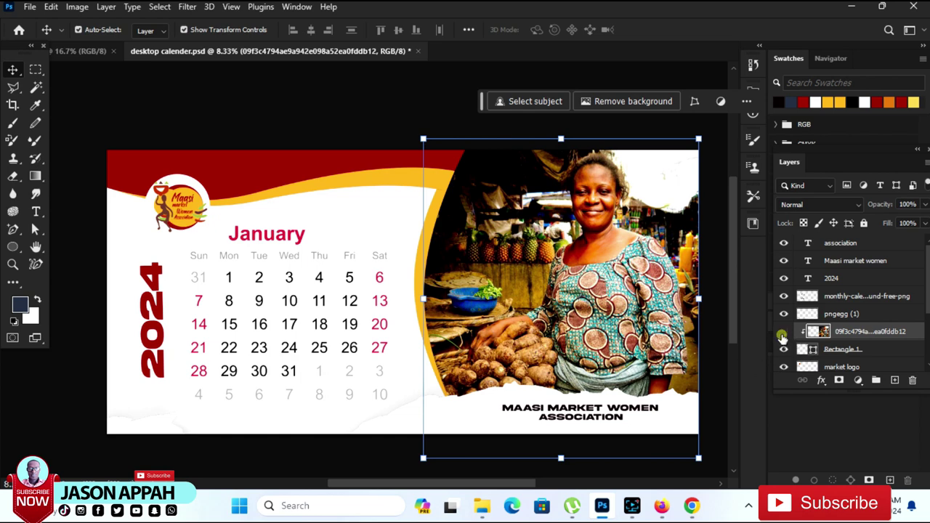
click(782, 333)
mouse_move(493, 510)
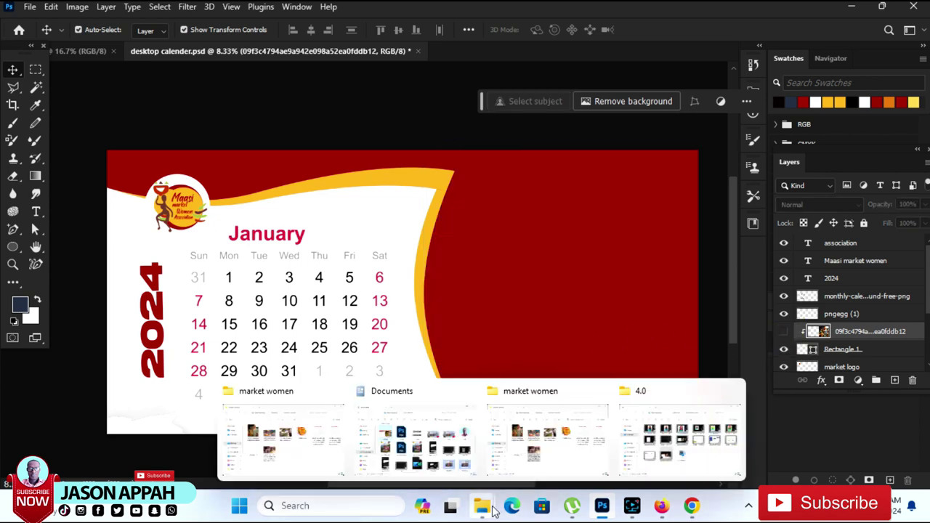
click(531, 436)
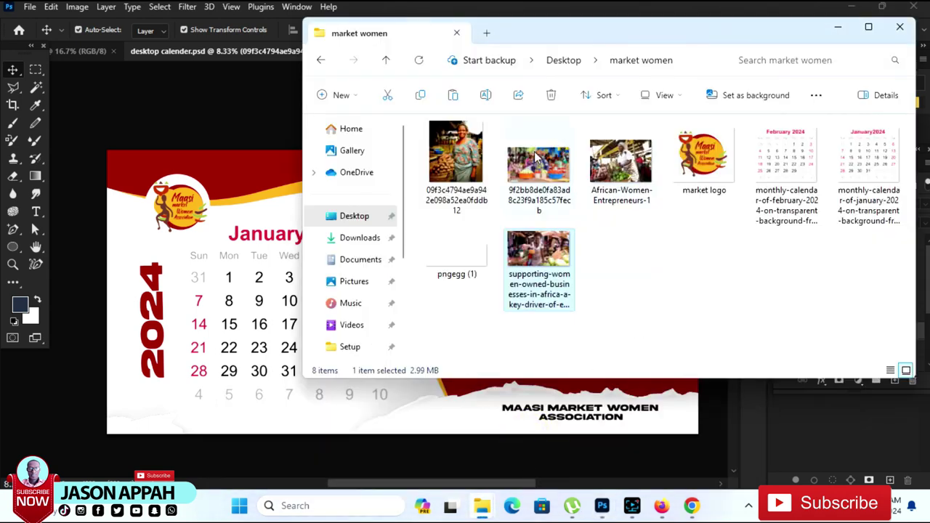
click(668, 242)
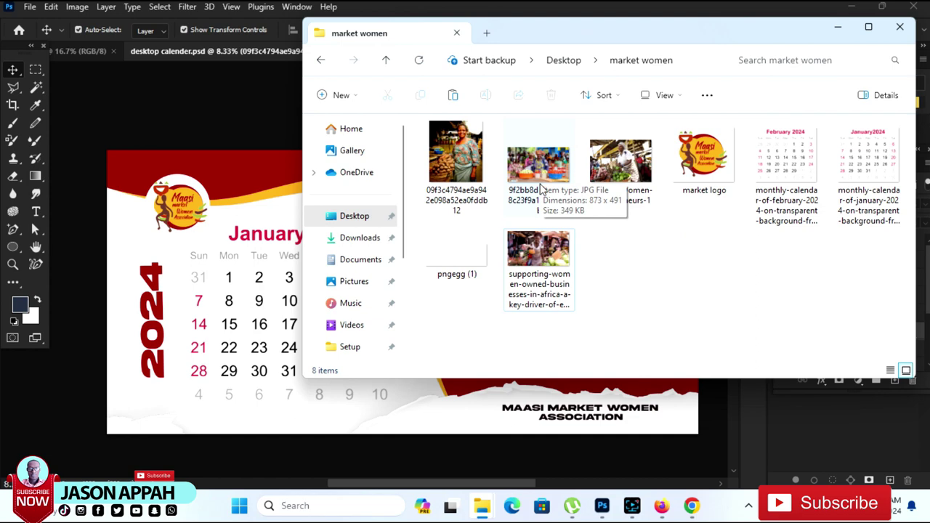
drag(539, 266, 251, 287)
drag(514, 289, 655, 251)
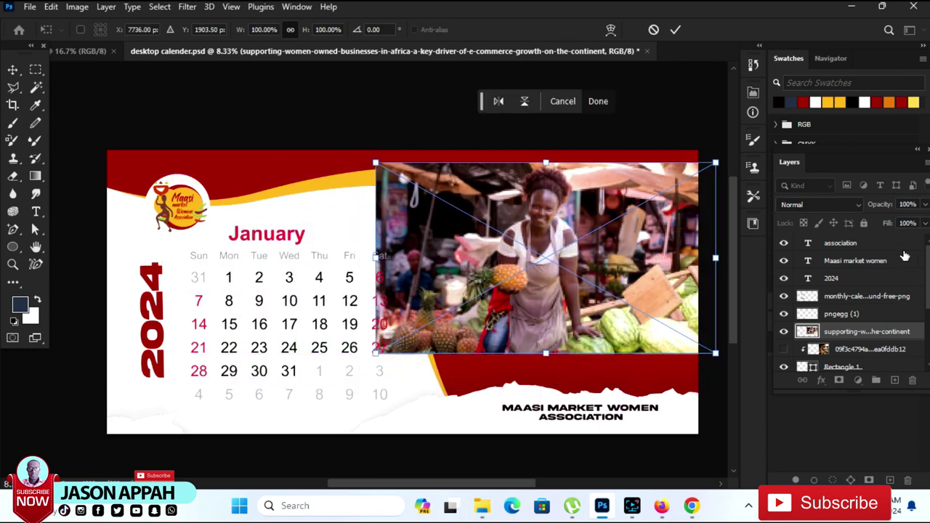
drag(791, 168, 709, 100)
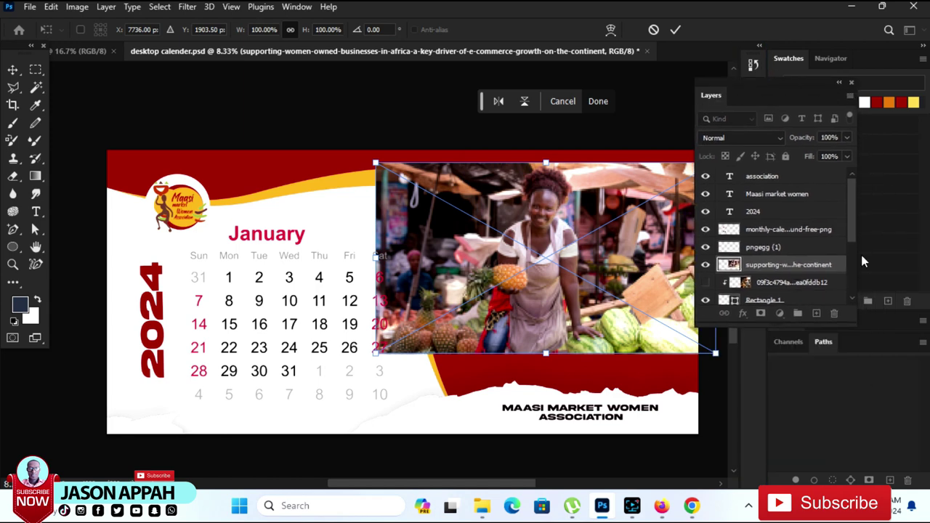
click(676, 30)
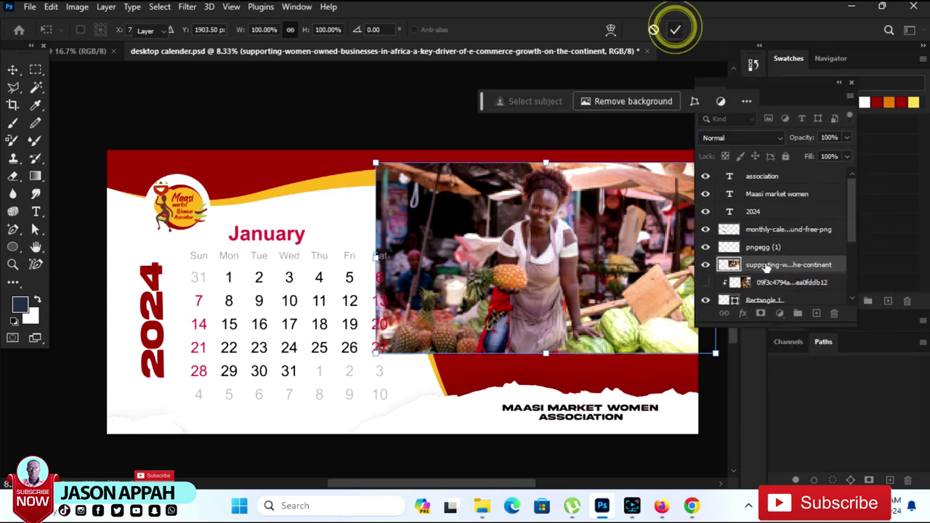
- Rasterize the placed pineapple seller photo and clip it to the curved Rectangle 1 shape, beneath the hidden potato seller photo in the layer stack
right_click(763, 269)
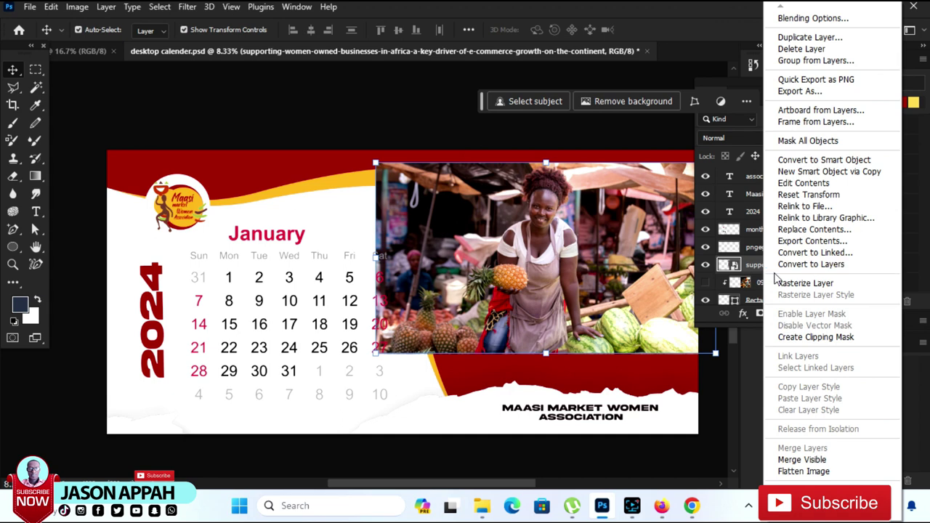
click(799, 283)
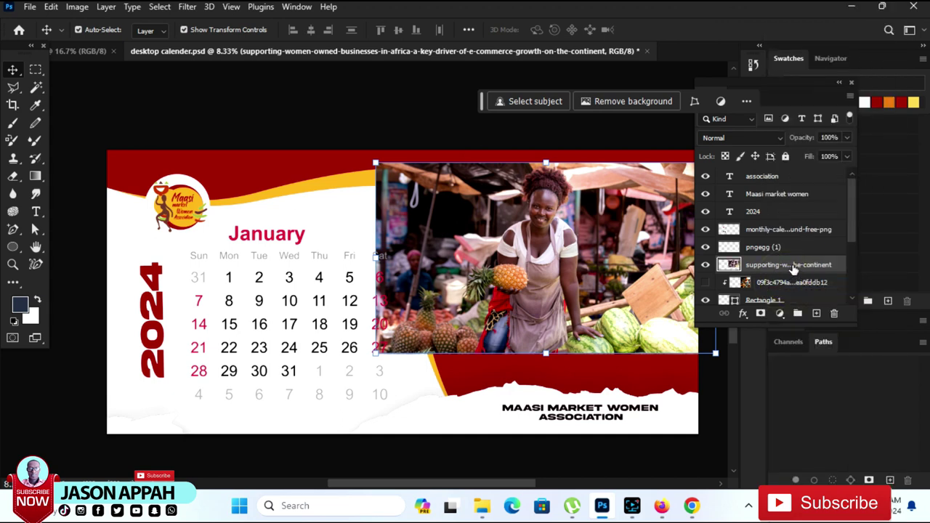
drag(851, 236, 829, 250)
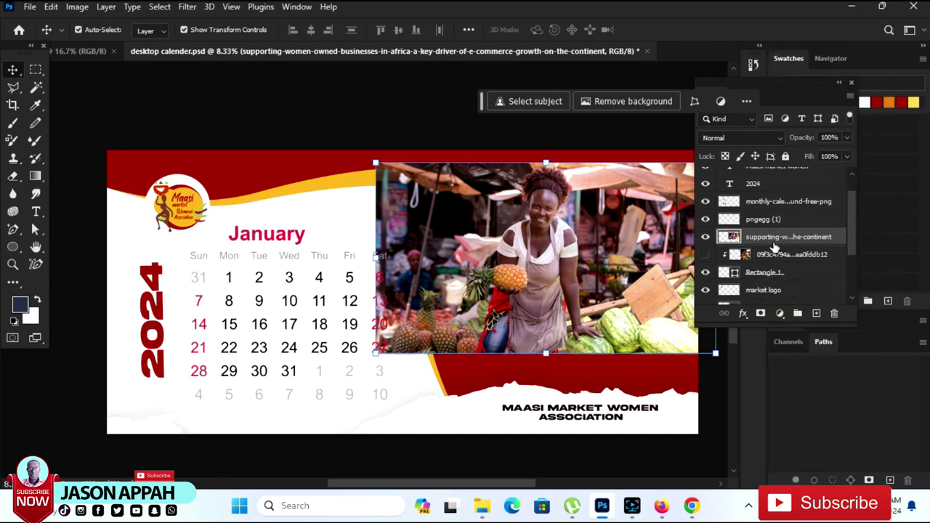
drag(775, 243, 777, 263)
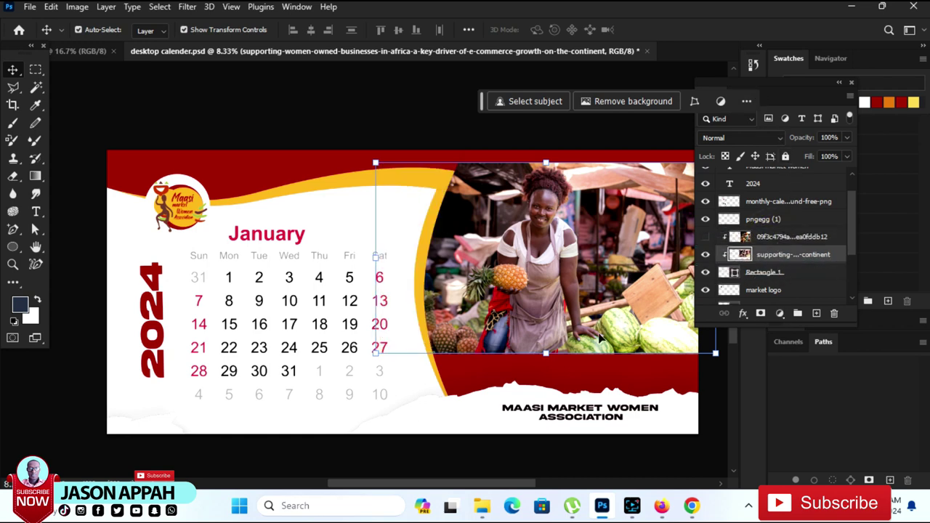
drag(696, 78, 755, 101)
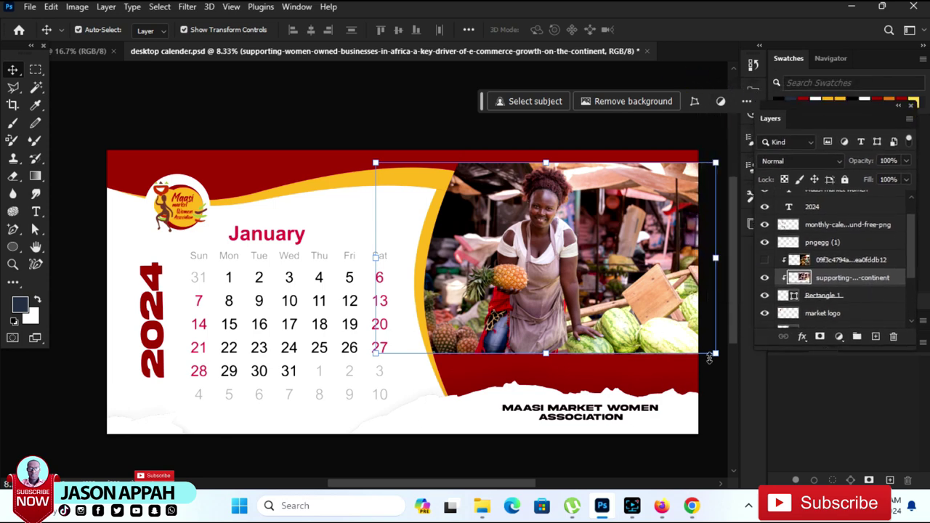
- Scale the pineapple seller photo to about 146% and position it so the woman and watermelons fill the curved frame
drag(710, 358, 744, 412)
drag(278, 161, 204, 129)
drag(477, 270, 486, 281)
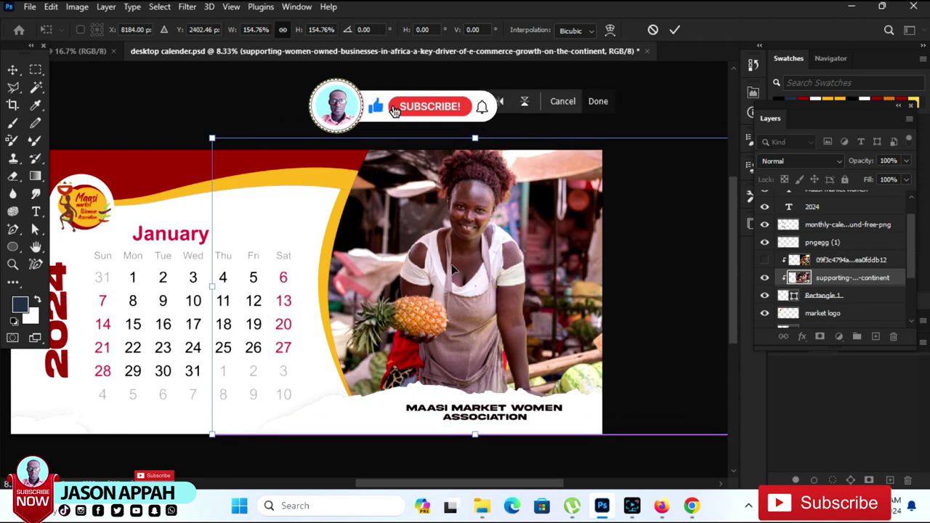
drag(212, 138, 236, 155)
mouse_move(558, 313)
mouse_down()
mouse_move(565, 317)
mouse_move(558, 298)
mouse_up()
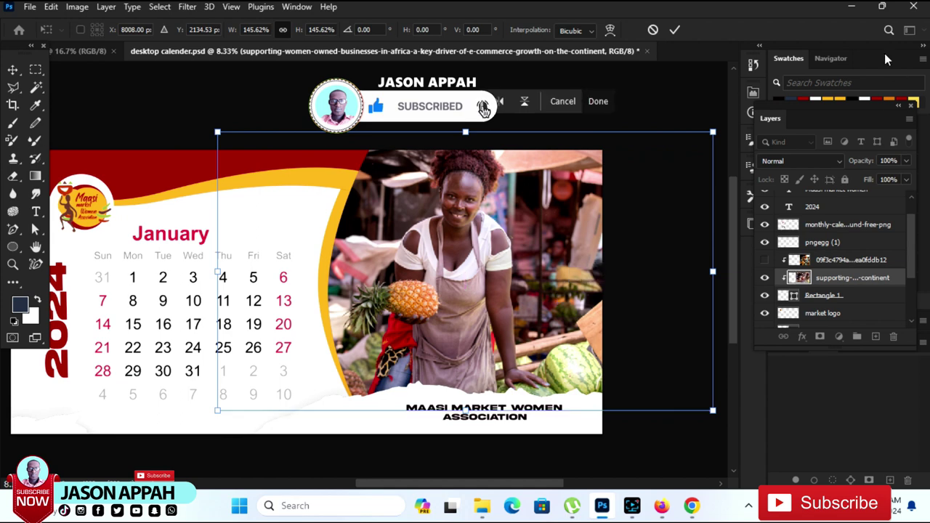
click(674, 30)
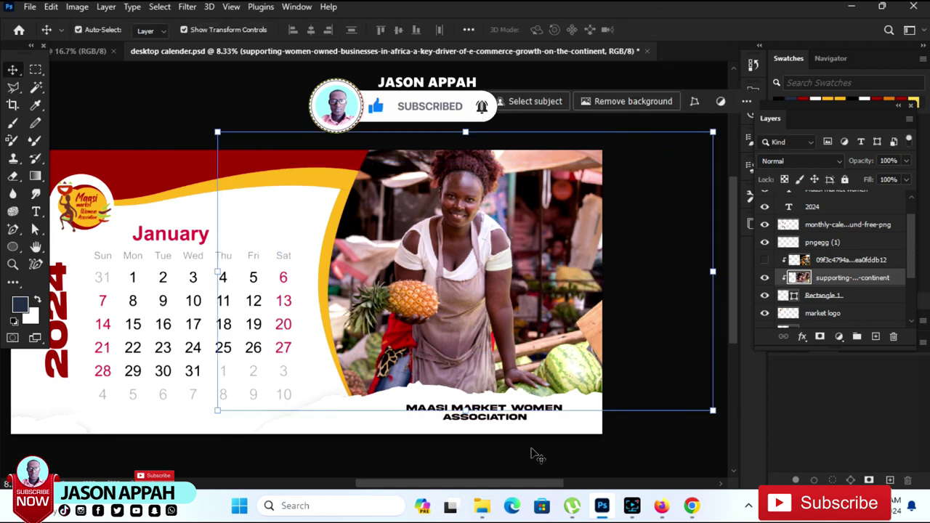
drag(529, 487, 501, 492)
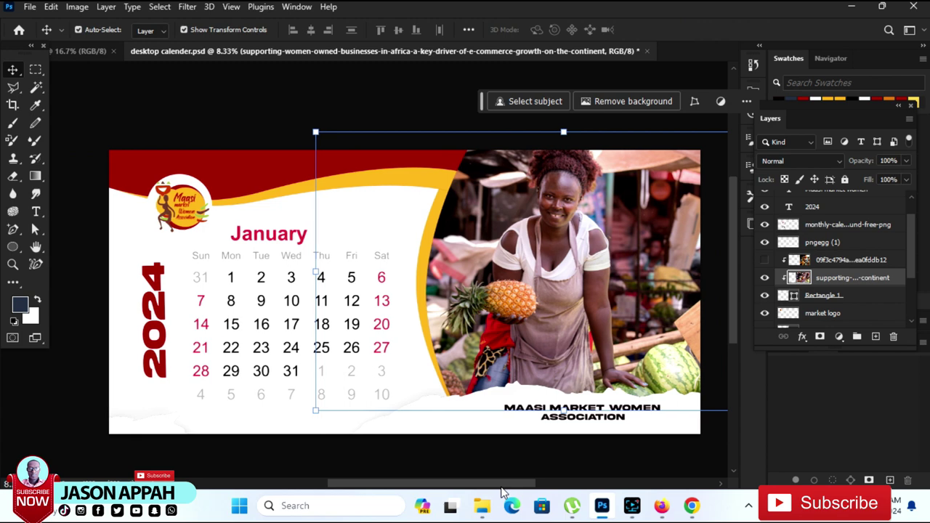
- Hide the January grid and place the February 2024 calendar PNG from the market women folder into the design
click(282, 246)
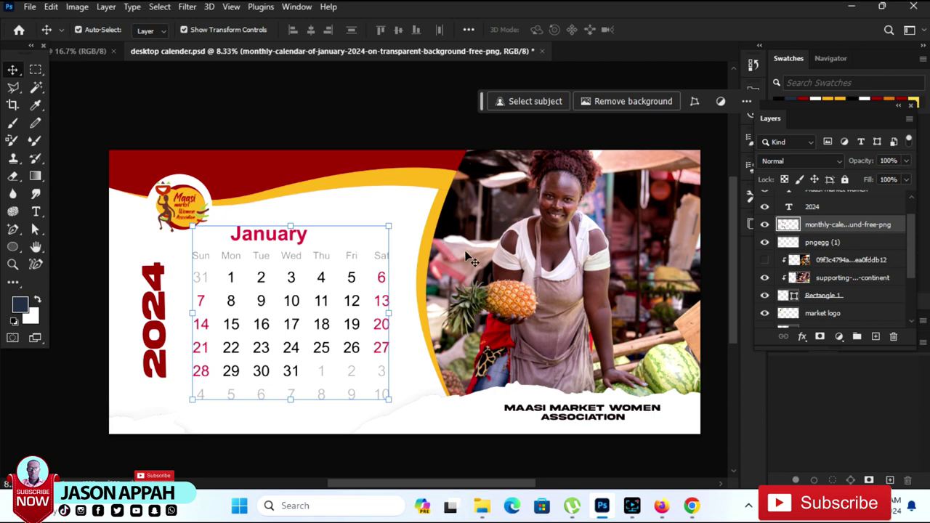
click(763, 226)
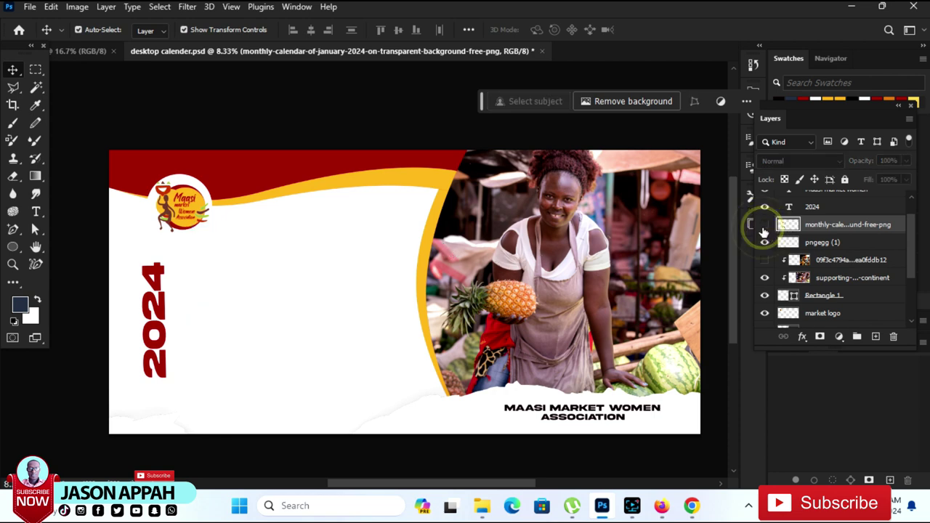
mouse_move(495, 520)
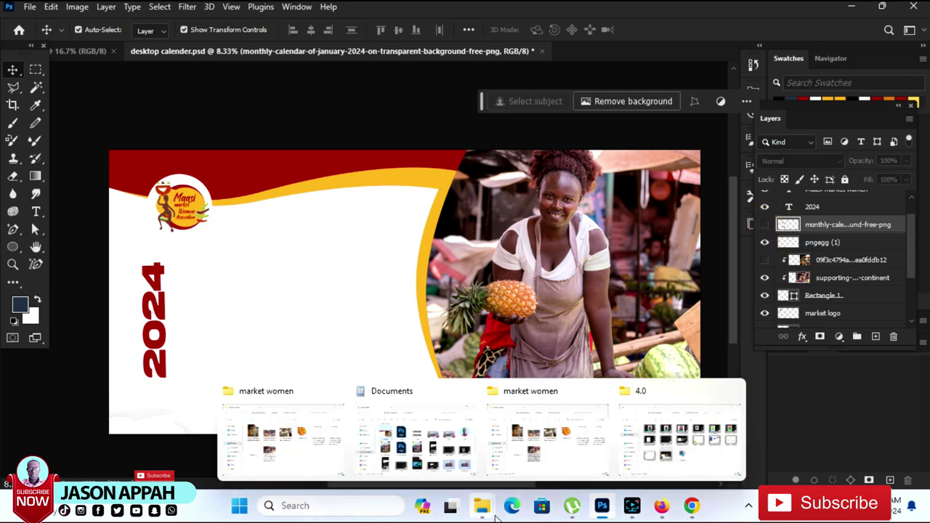
click(518, 443)
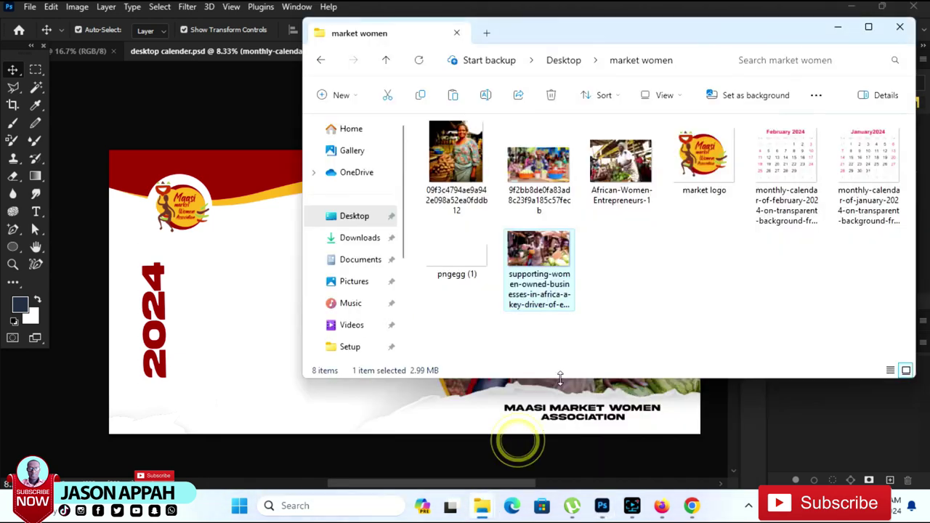
click(784, 173)
drag(785, 174, 252, 311)
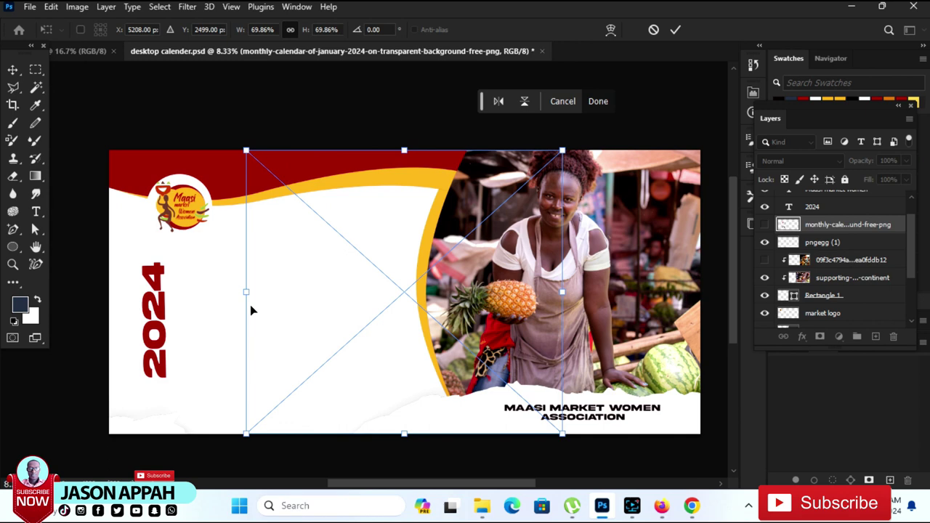
- Scale the February grid to about 45%, fit it in the white area between the vertical 2024 and the curve, and deselect it
drag(563, 150, 457, 245)
drag(406, 269, 353, 247)
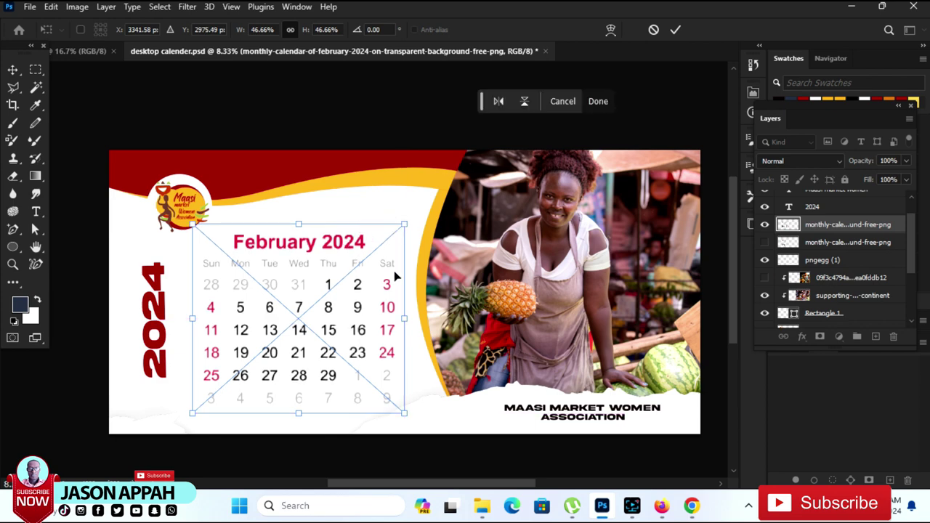
drag(402, 412, 390, 400)
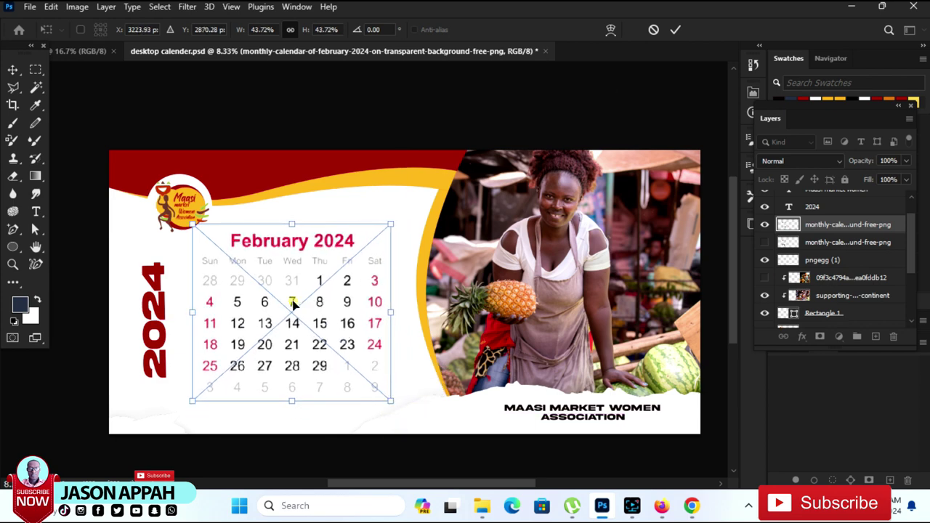
click(673, 31)
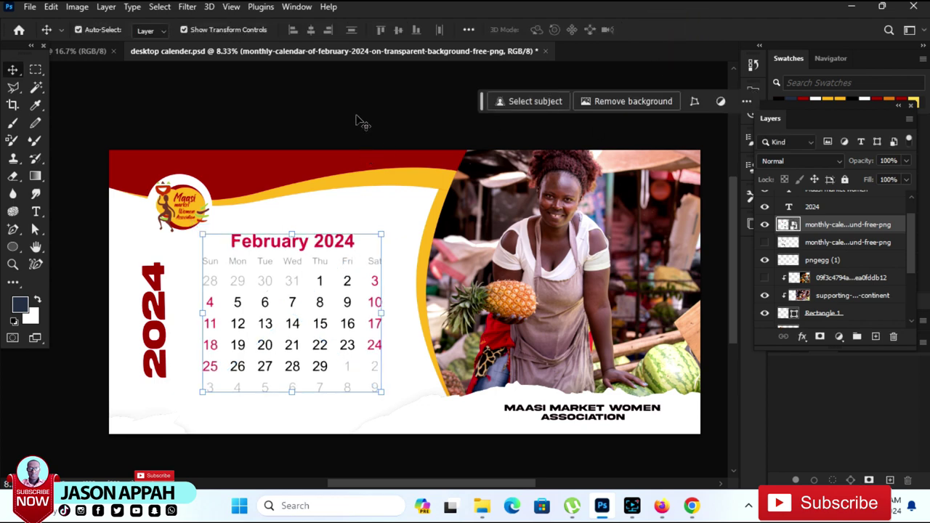
drag(381, 234, 398, 230)
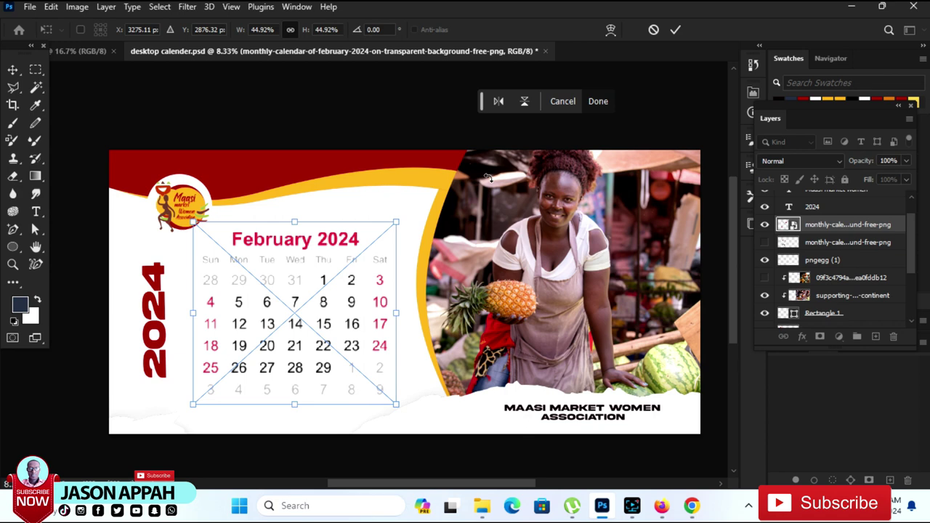
key(Return)
click(350, 119)
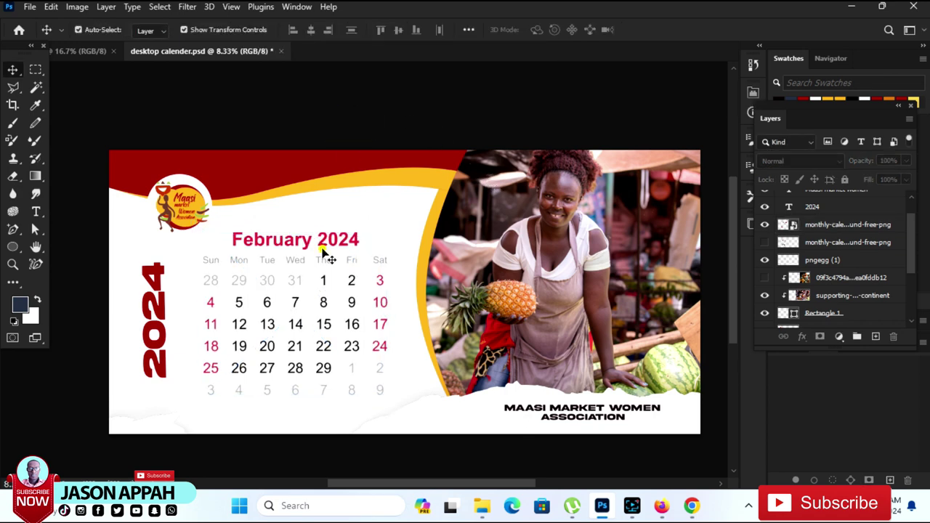
- Rasterize the February grid layer, erase the 2024 from its heading with a rectangular selection, and deselect everything
click(329, 255)
click(332, 244)
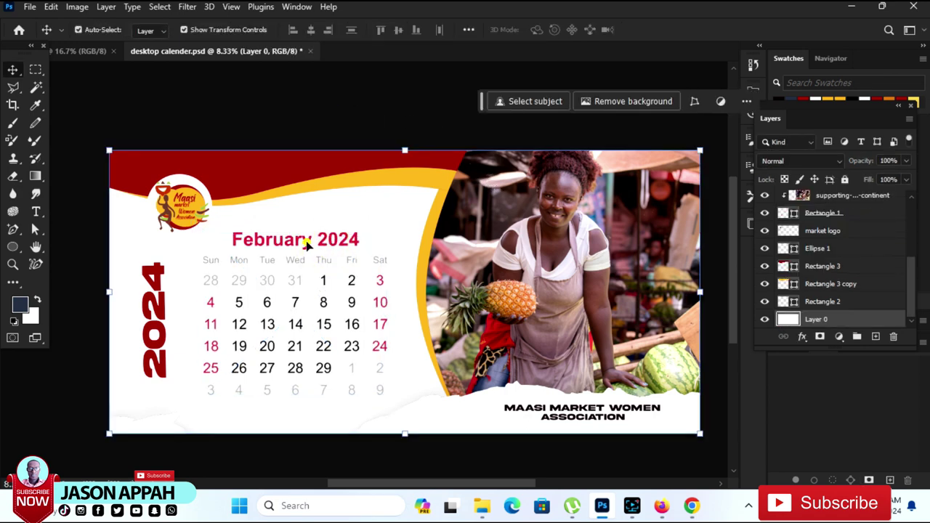
click(305, 243)
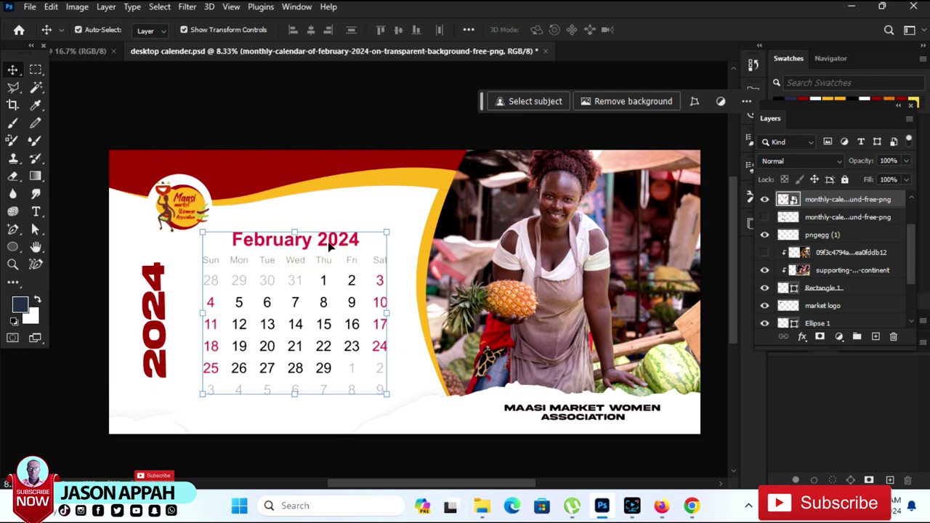
right_click(829, 201)
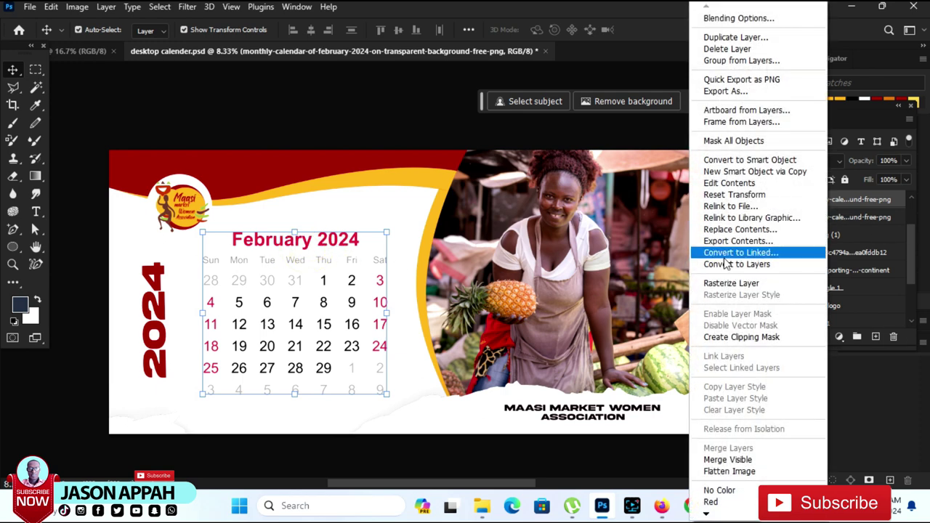
click(711, 285)
click(35, 69)
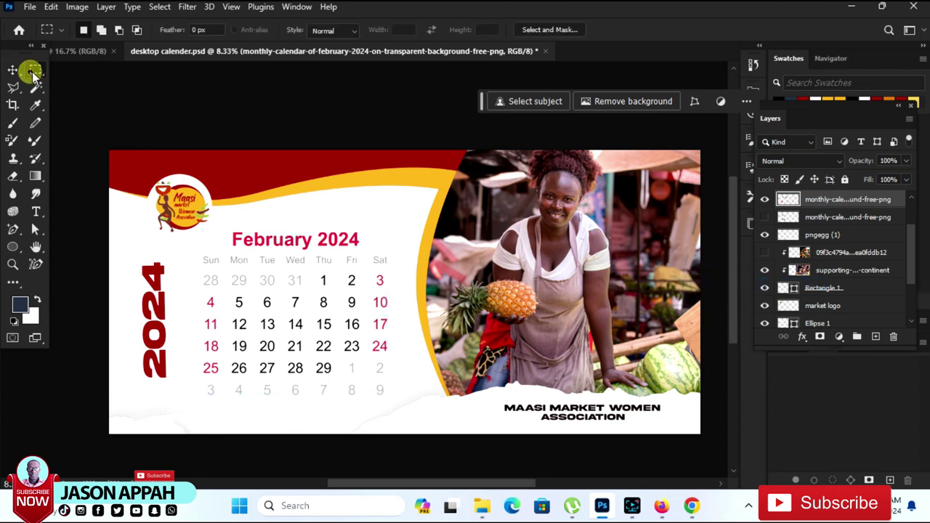
drag(316, 227, 363, 248)
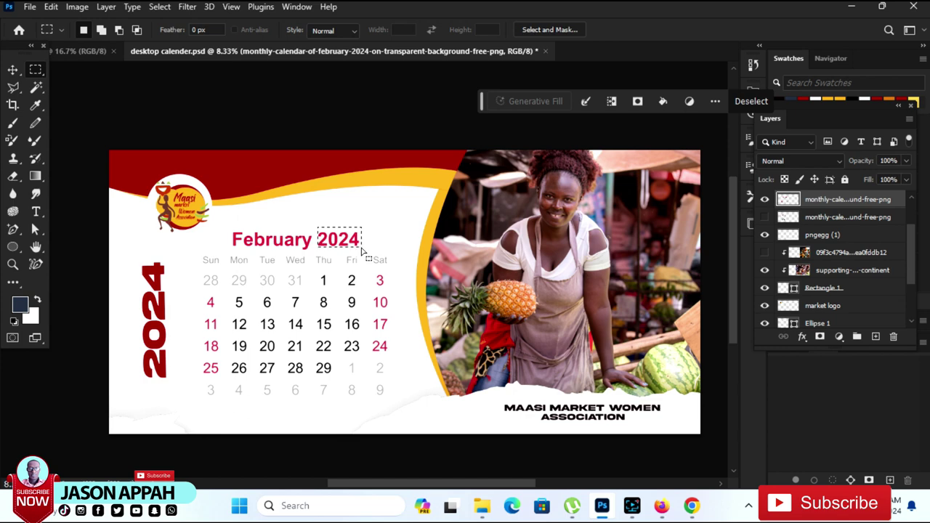
key(Delete)
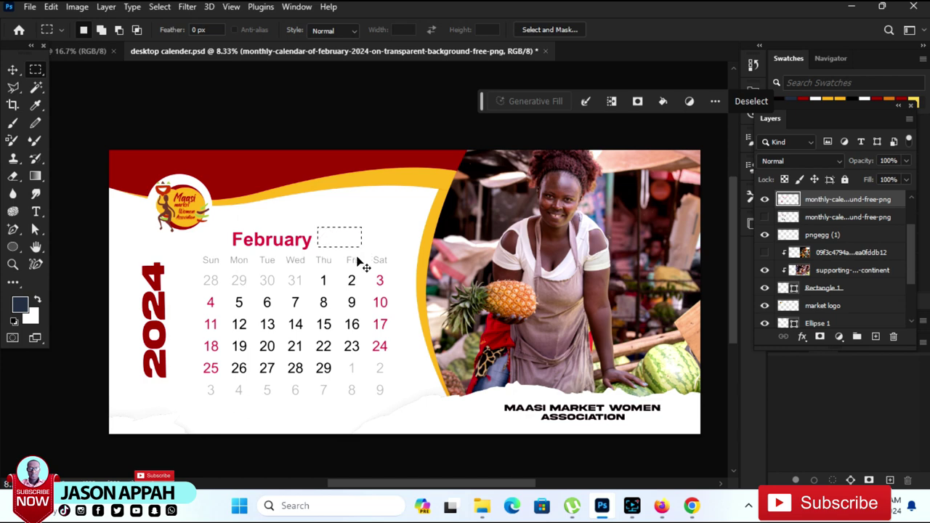
key(ctrl+d)
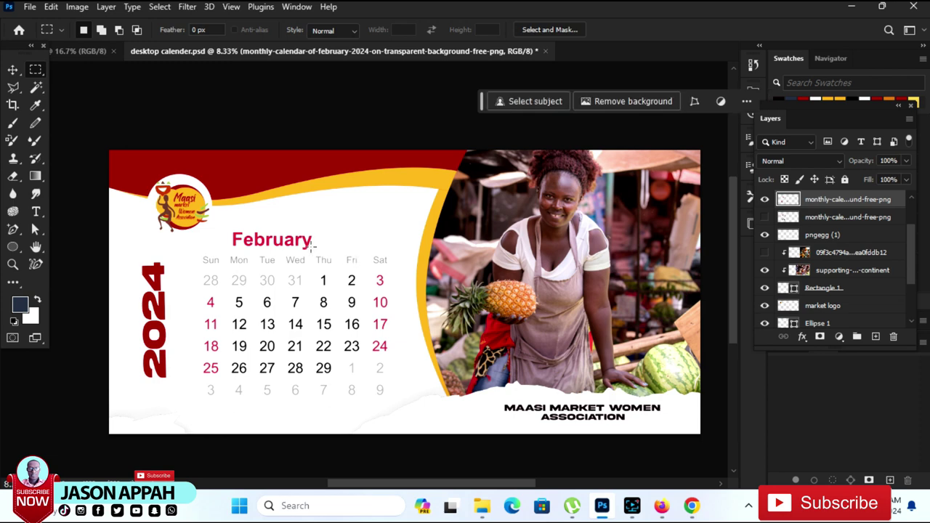
click(12, 69)
click(255, 88)
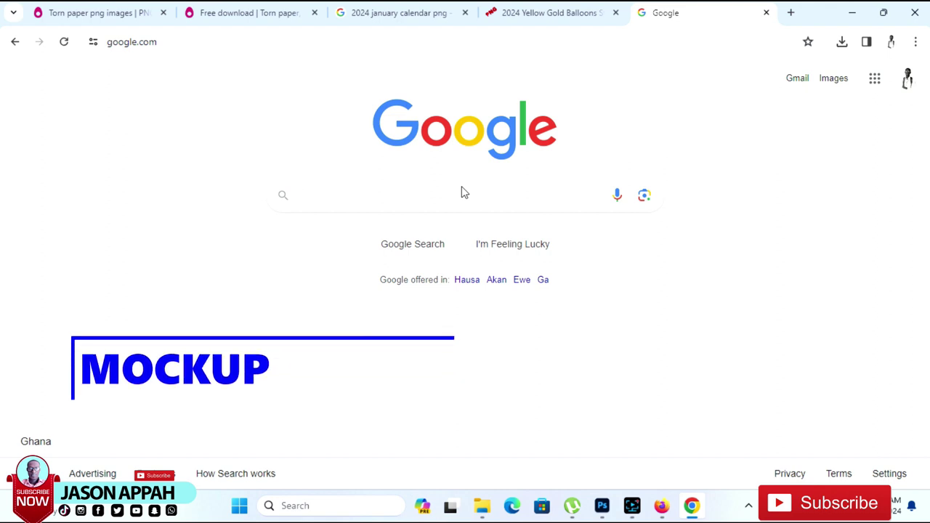
- Search Google for "freepik psd mockups" and open Freepik's Mockup PSD page from the results
text(freep)
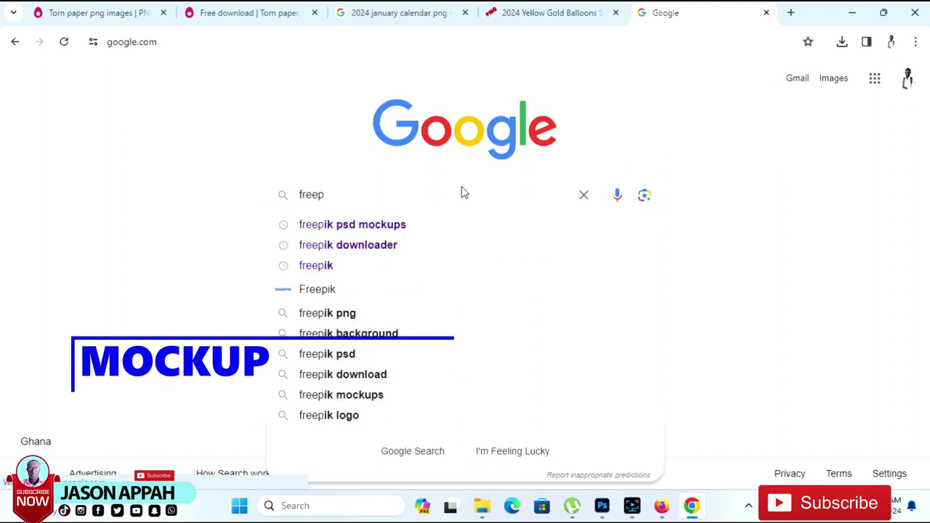
click(392, 224)
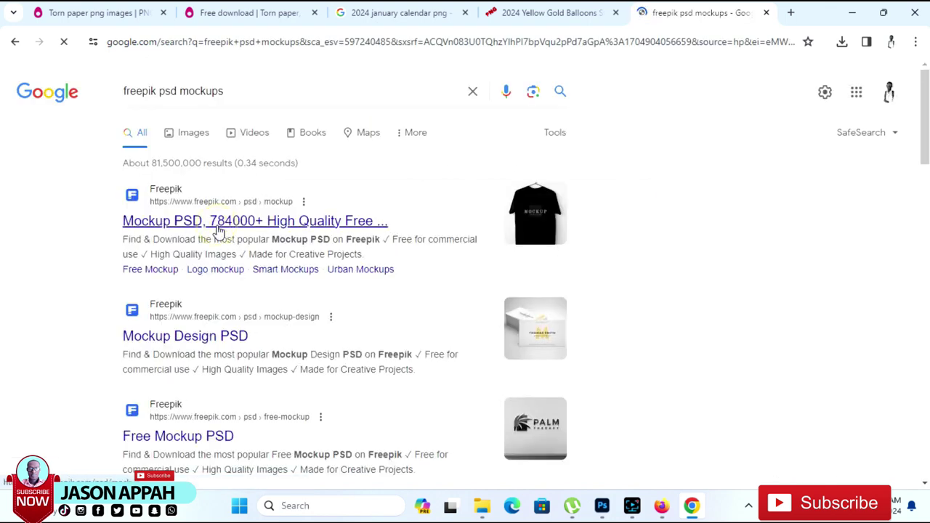
click(218, 228)
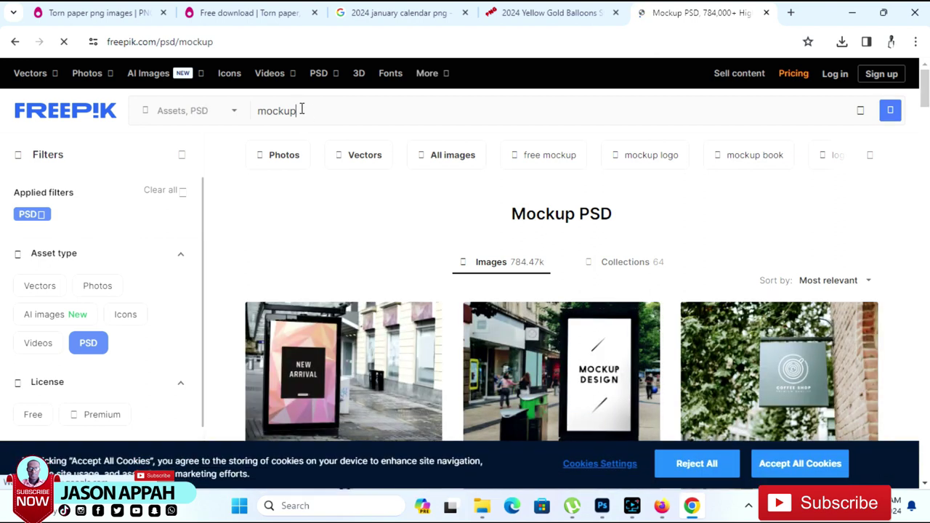
- Search Freepik's PSD assets for "desktop calender mockup"
click(257, 110)
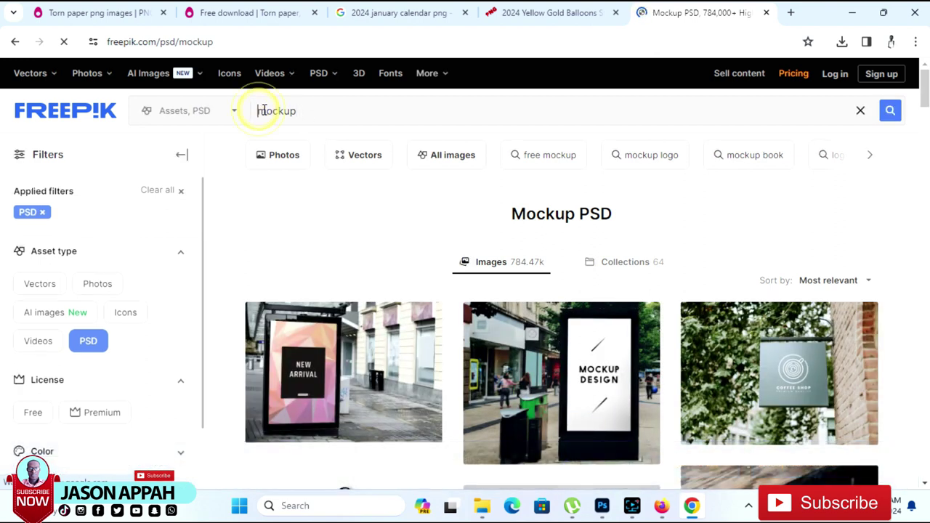
text(des)
text(ktop )
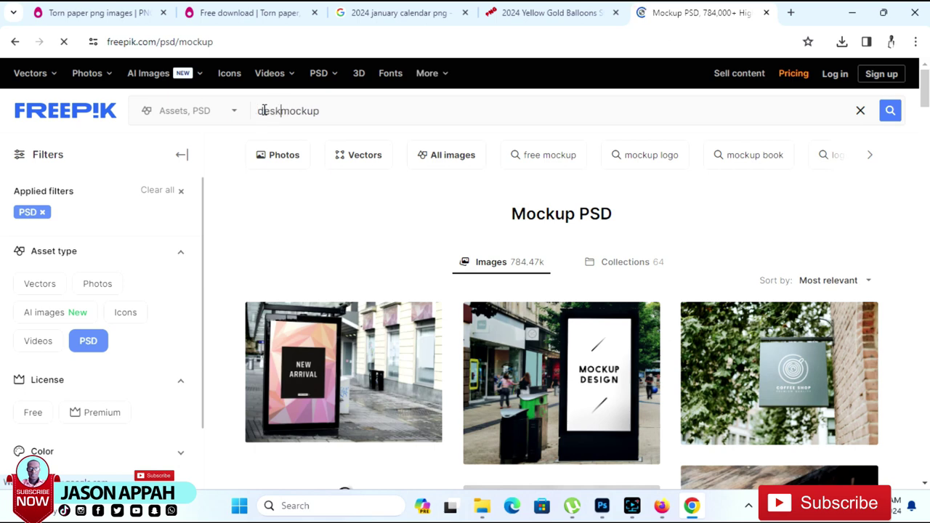
text(calender)
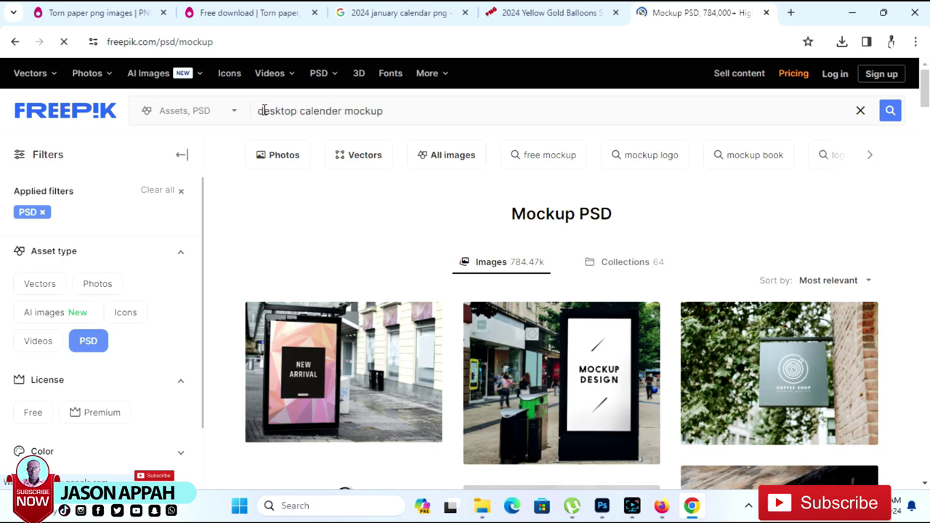
key(Return)
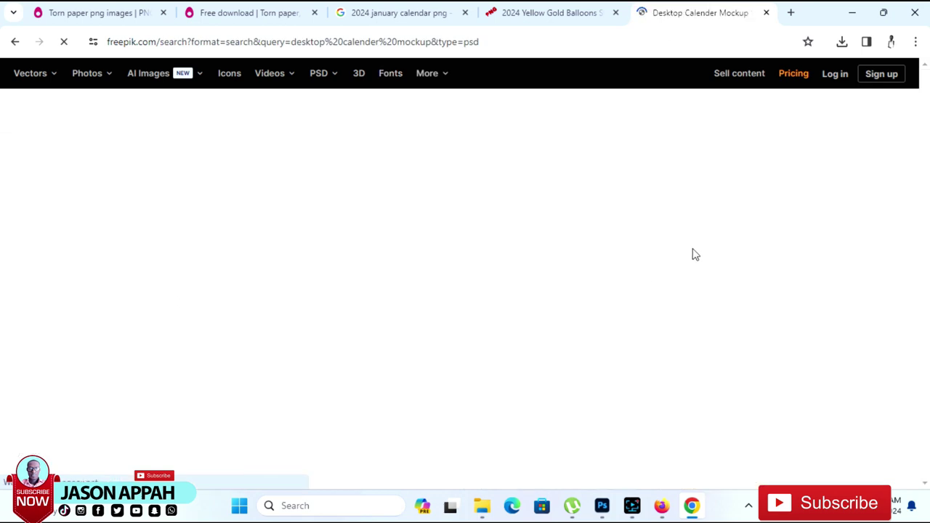
- Browse the results, open the horizontal calendar studio mockup with the green background, and start its free download
scroll(672, 260, down, 5)
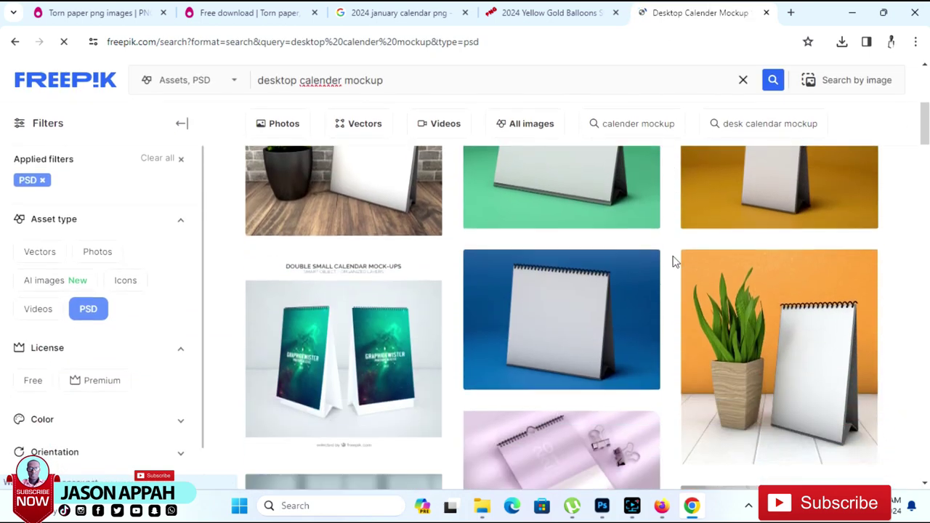
scroll(672, 260, down, 2)
scroll(673, 260, up, 5)
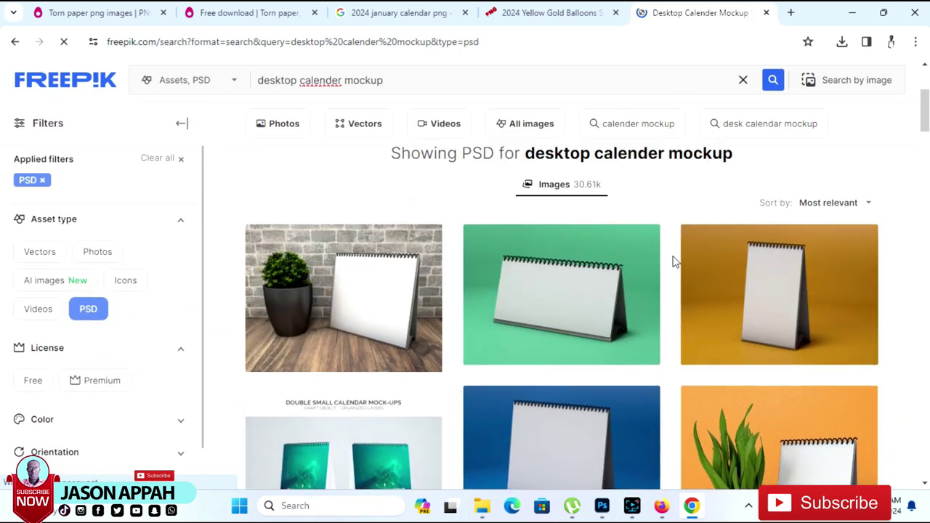
click(558, 283)
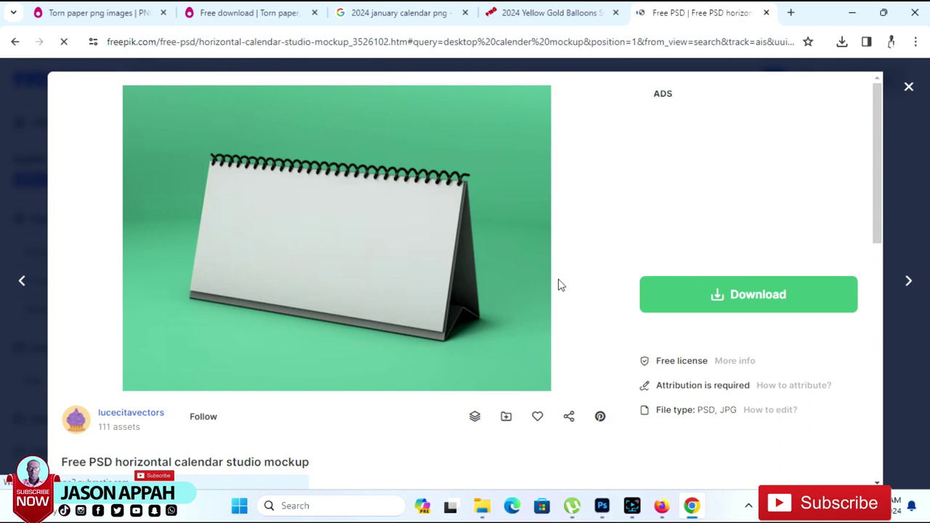
click(734, 295)
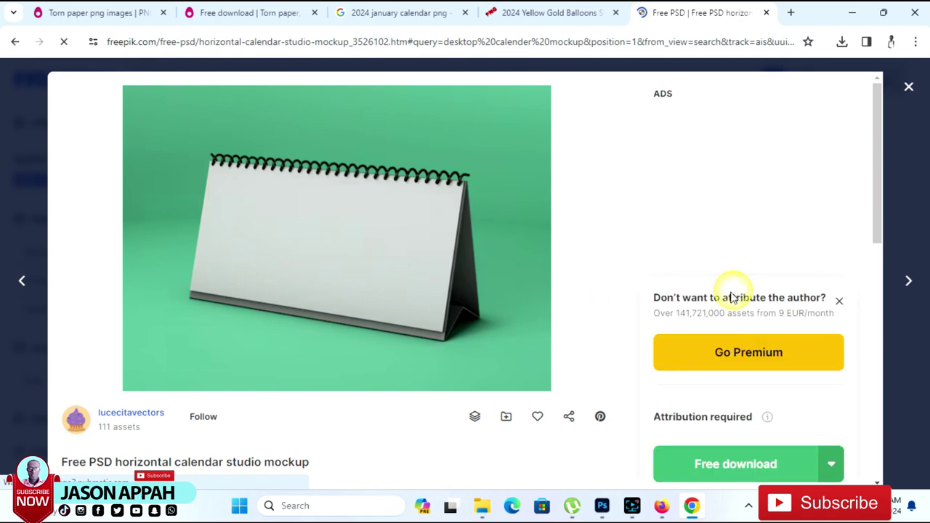
scroll(712, 305, down, 2)
click(712, 328)
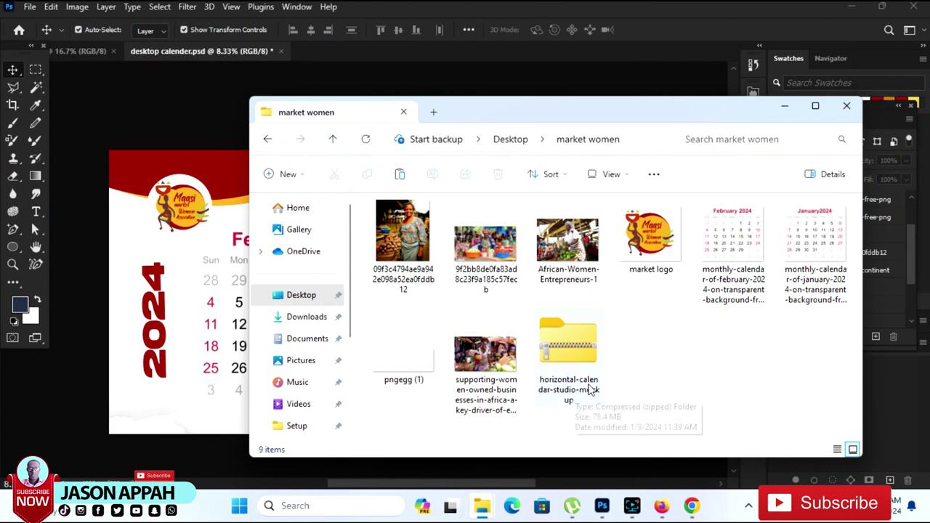
- Open the 78 PSD file from the horizontal-calendar-studio-mockup zip in Photoshop and move the layer list closer to the mockup
double_click(566, 350)
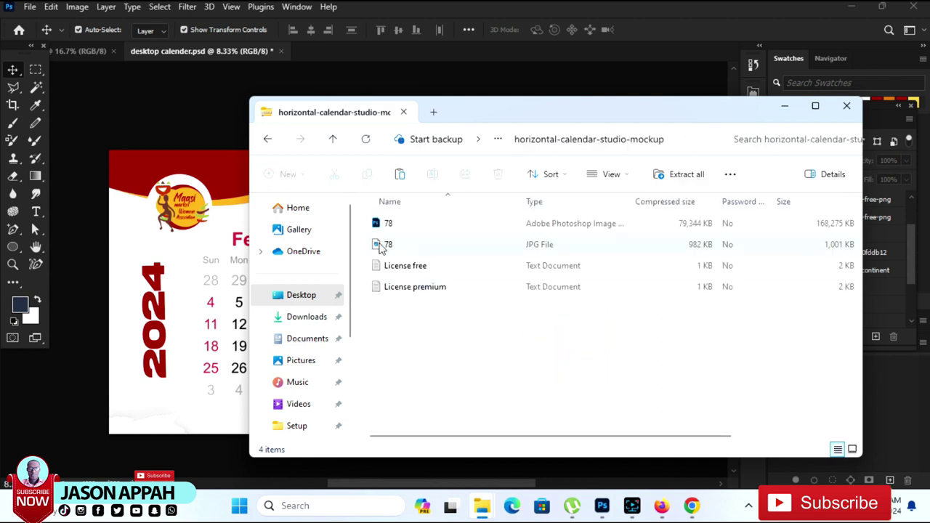
drag(387, 228, 656, 27)
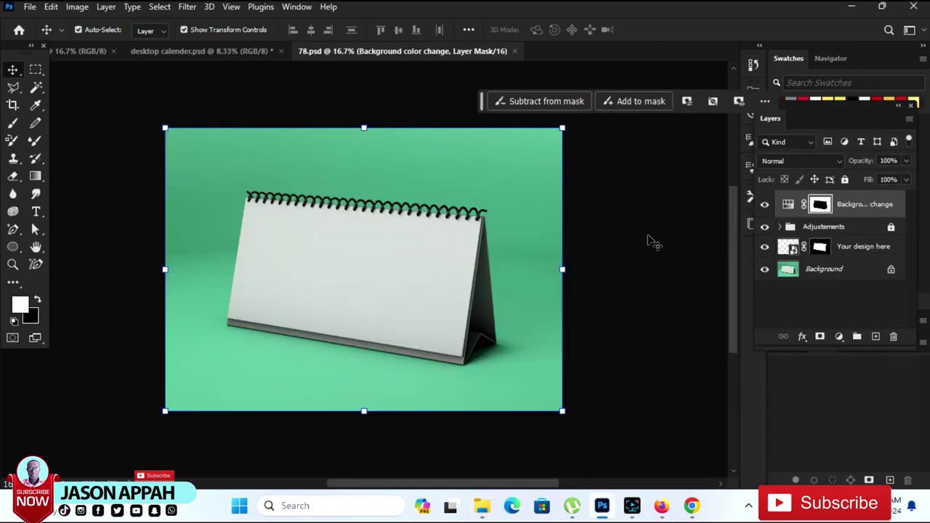
drag(763, 125, 597, 173)
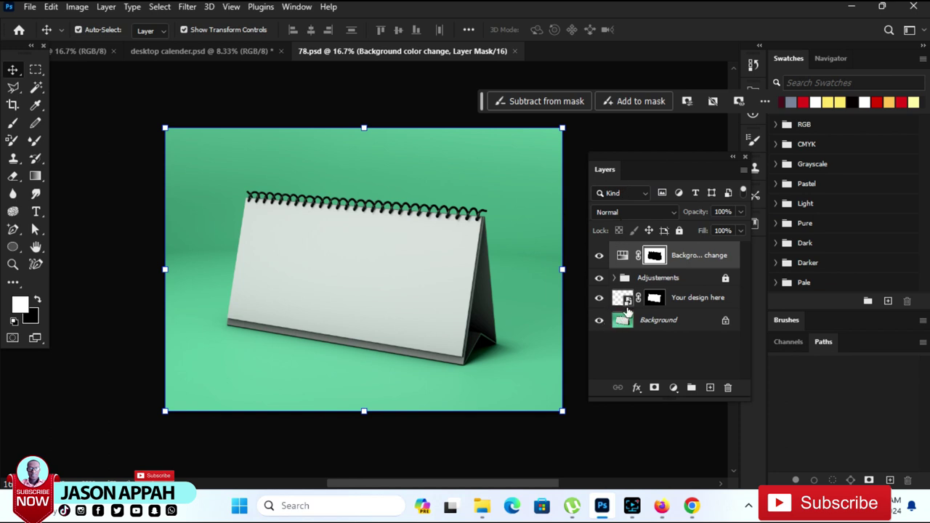
- Open the contents of the "Your design here" smart object and place the January desktop calender image from the market women folder
click(681, 304)
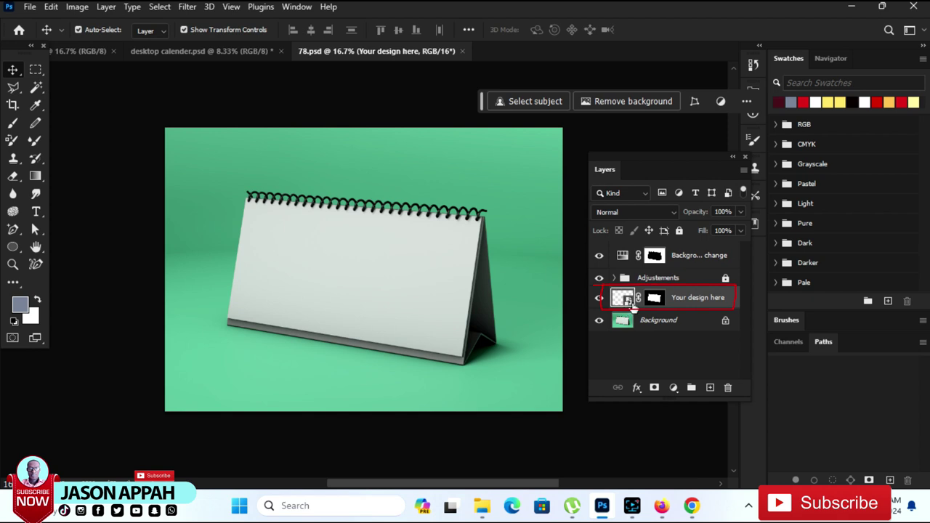
double_click(624, 298)
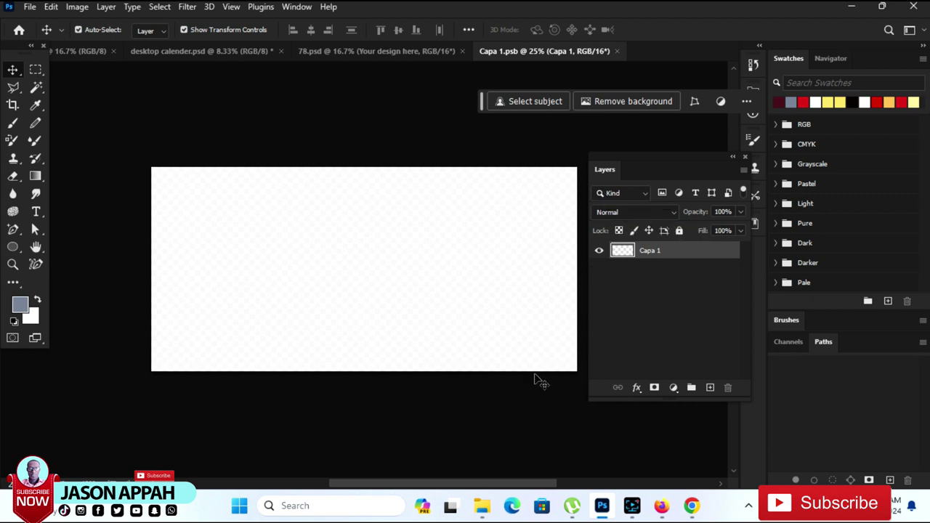
mouse_move(481, 508)
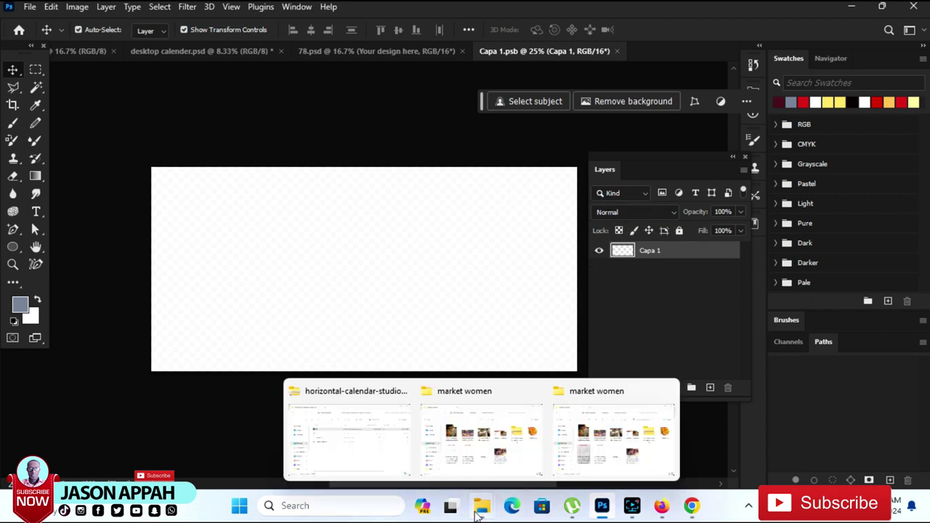
click(481, 445)
drag(656, 274, 215, 265)
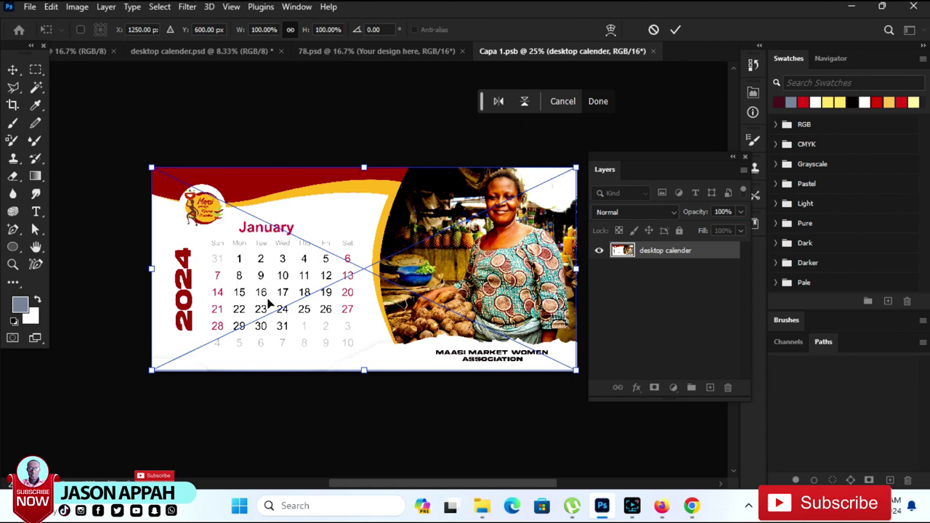
click(675, 30)
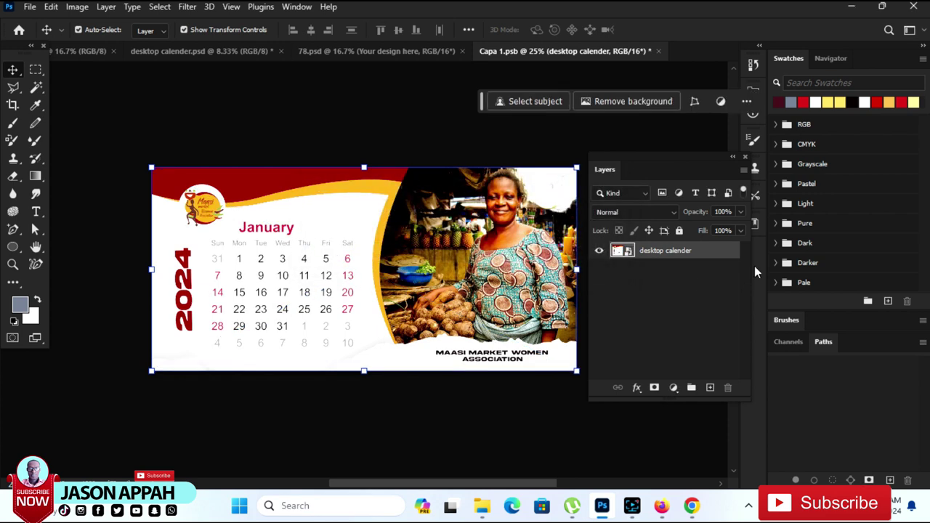
- Close Capa 1.psb with its changes saved to update the calendar mockup, and deselect the design layer
drag(625, 158, 632, 151)
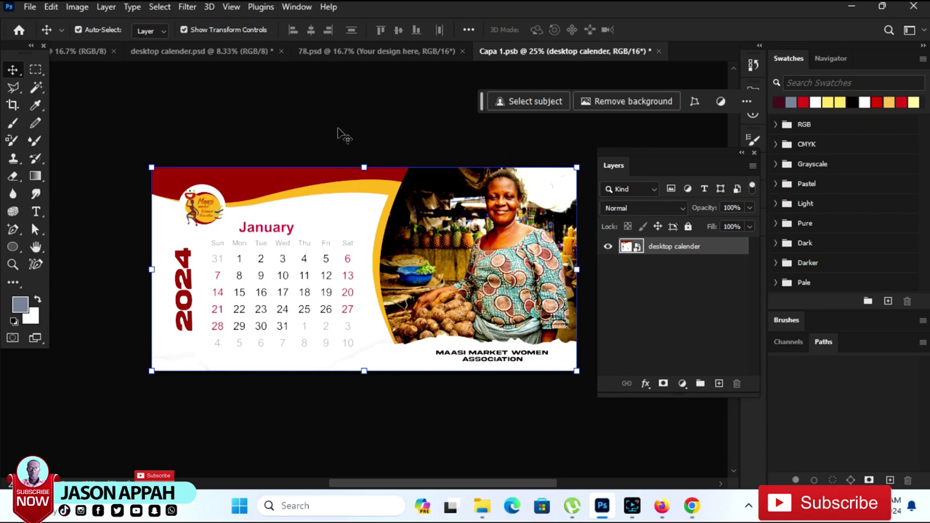
click(303, 120)
click(407, 227)
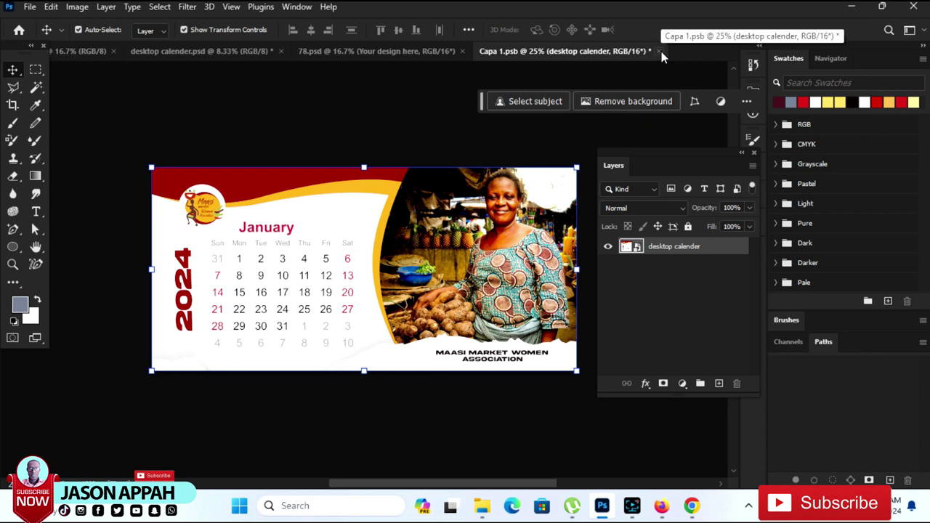
click(657, 51)
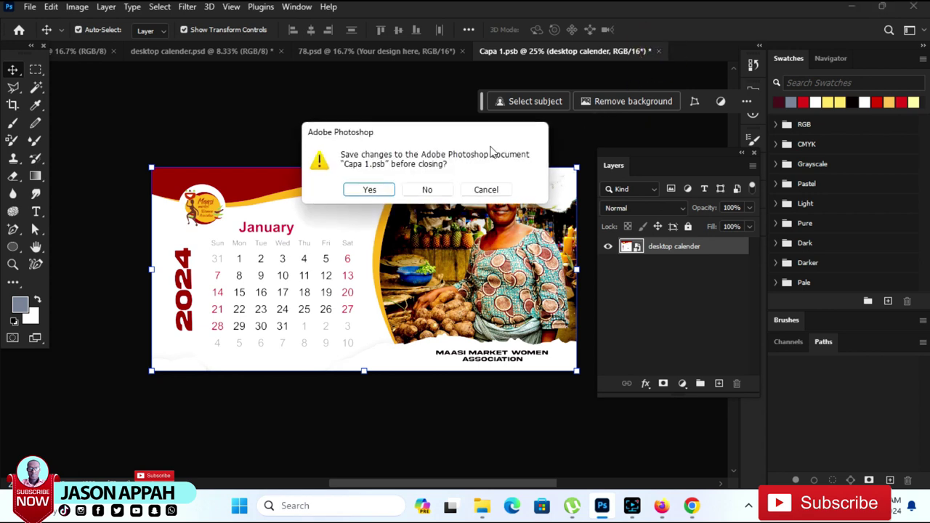
click(367, 190)
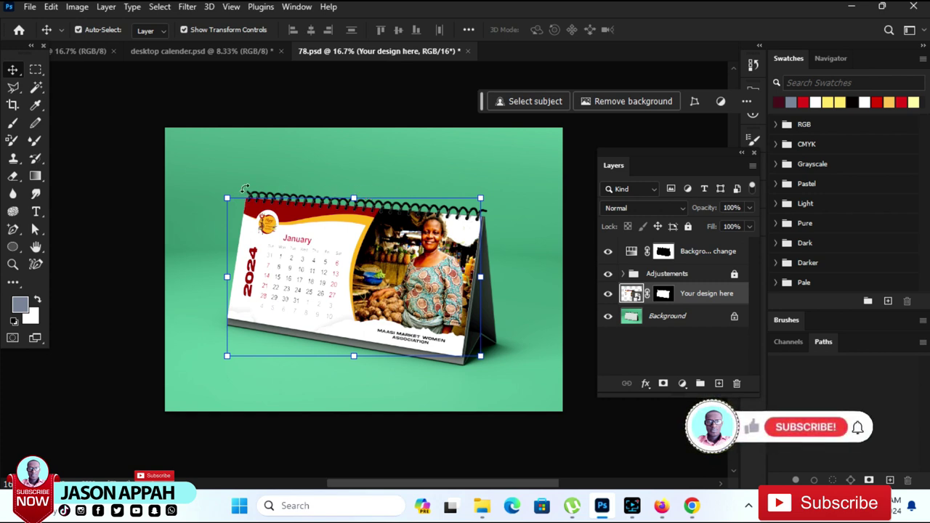
click(239, 100)
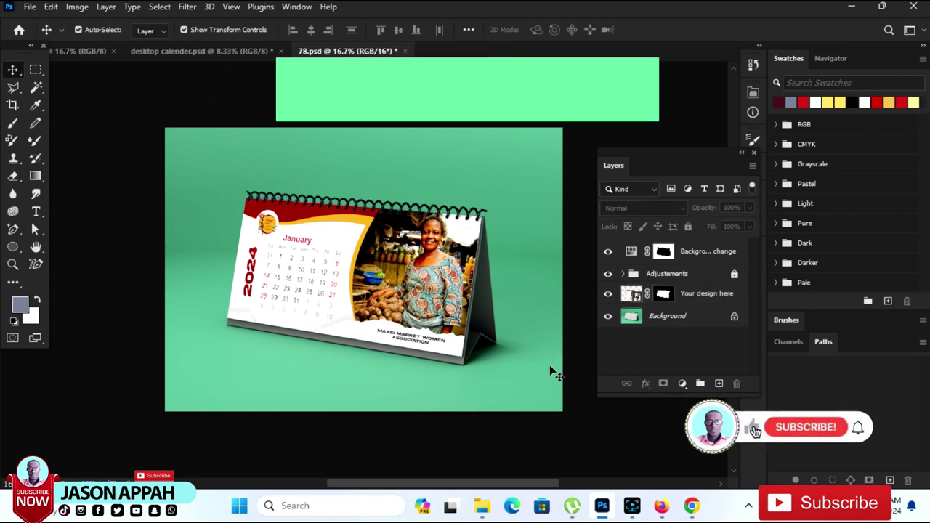